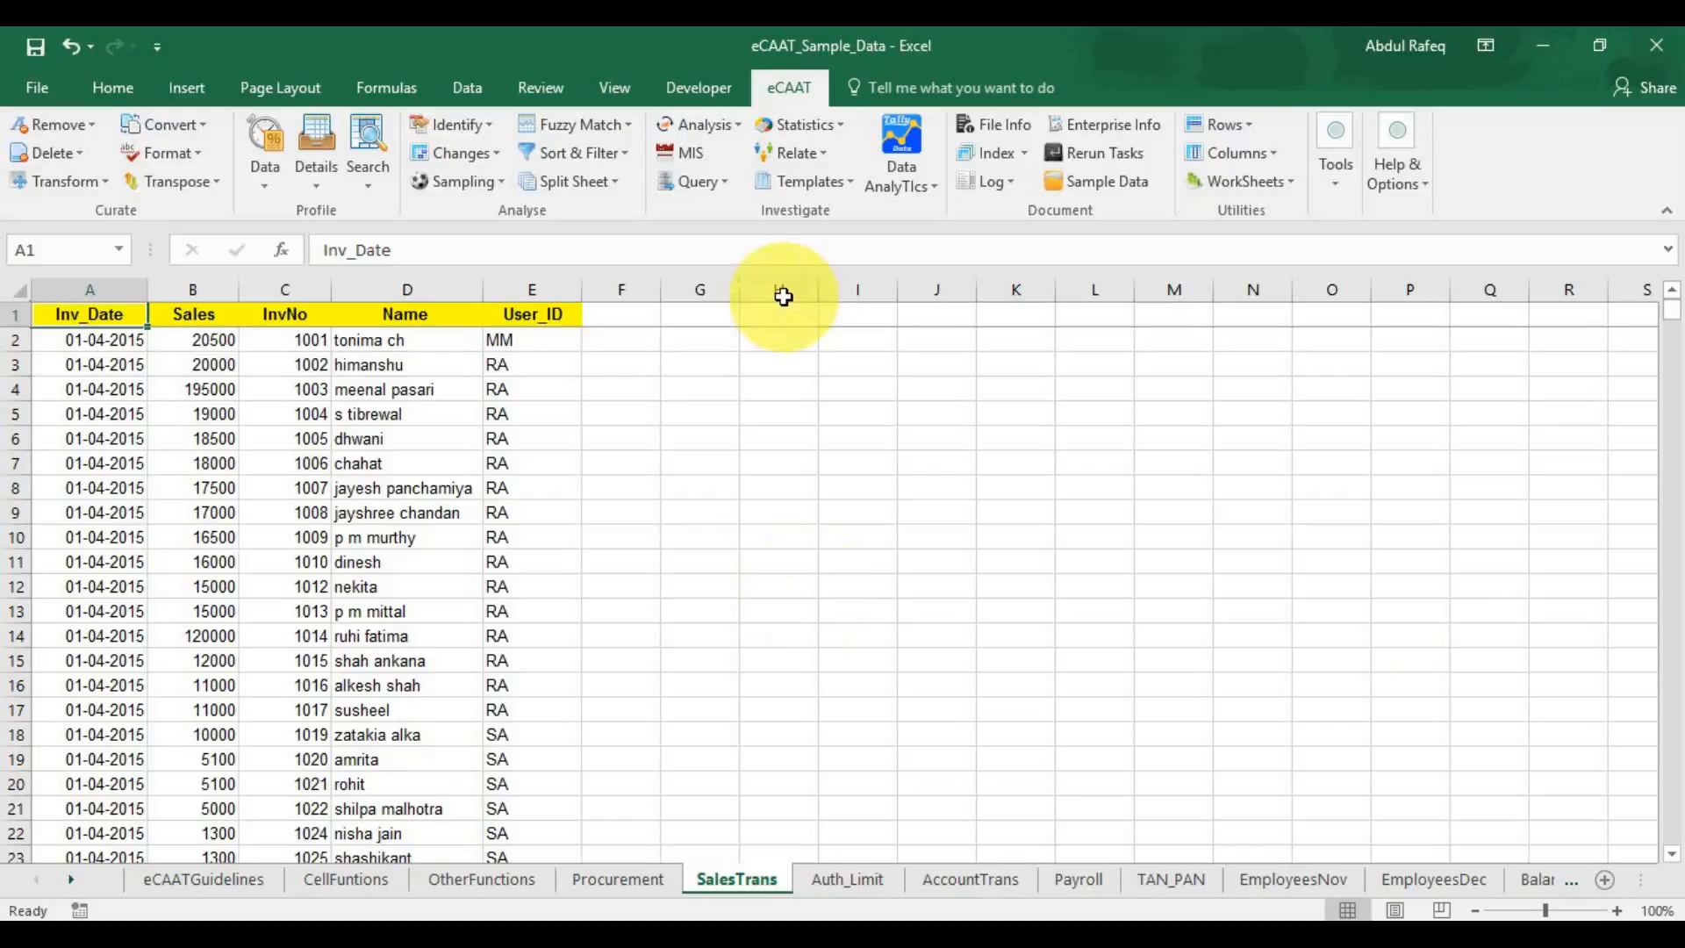
Delete all objects and images from the Auth_Limit sheet and accept that this cannot be undone
left_click(80, 155)
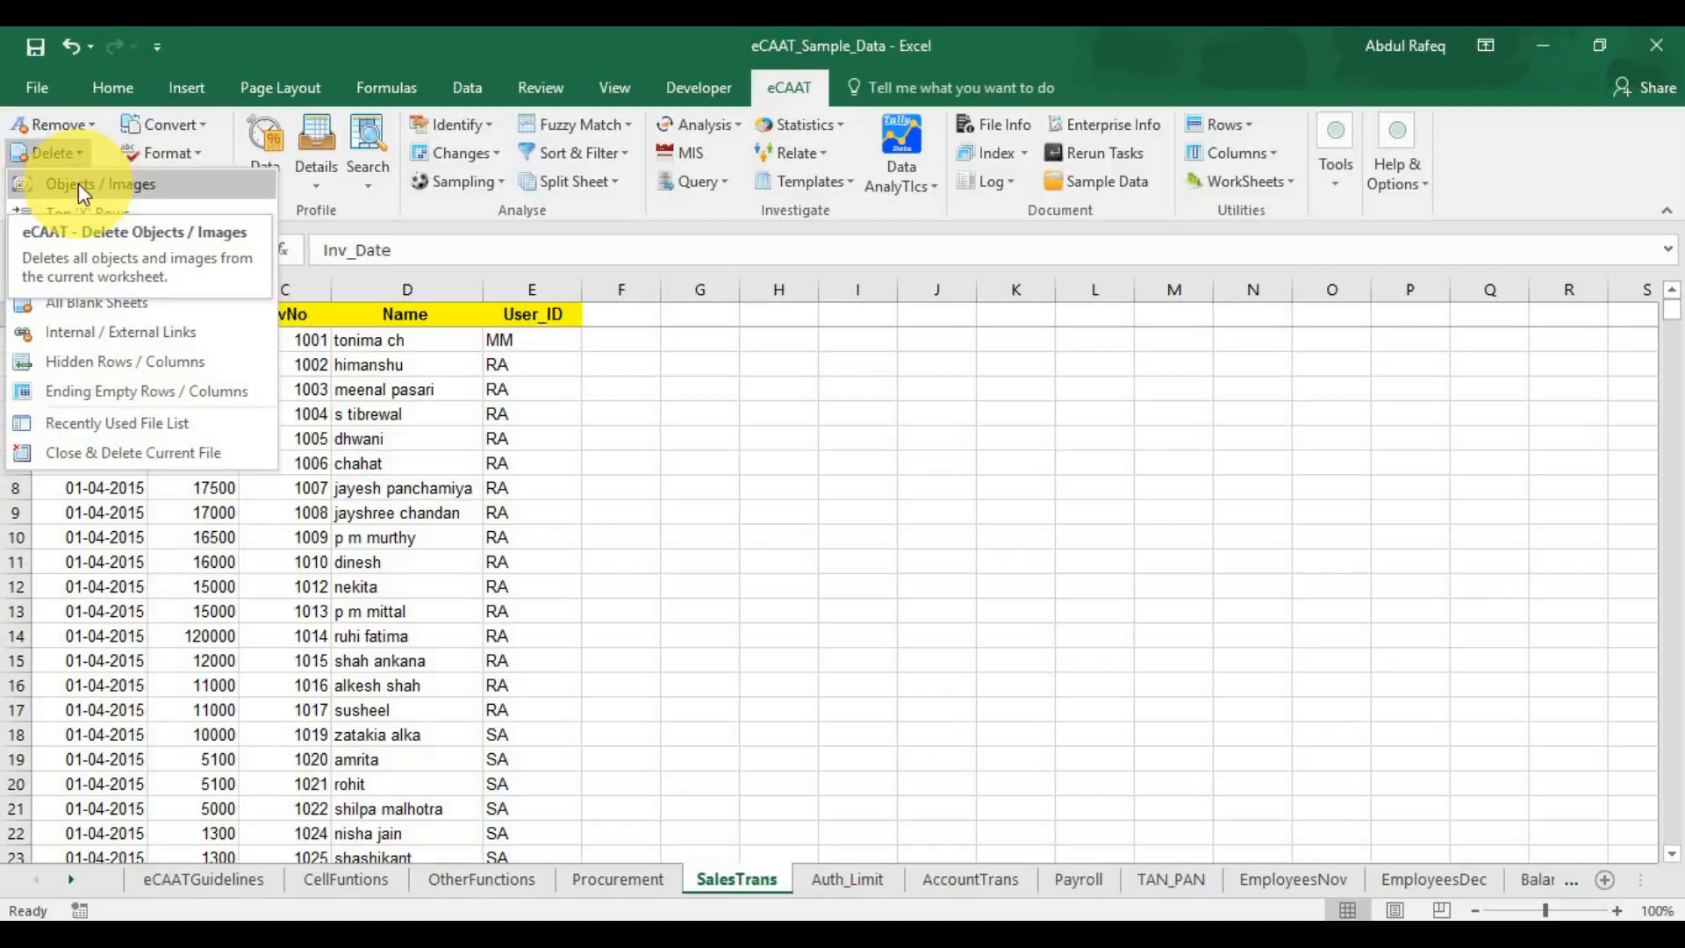
left_click(883, 522)
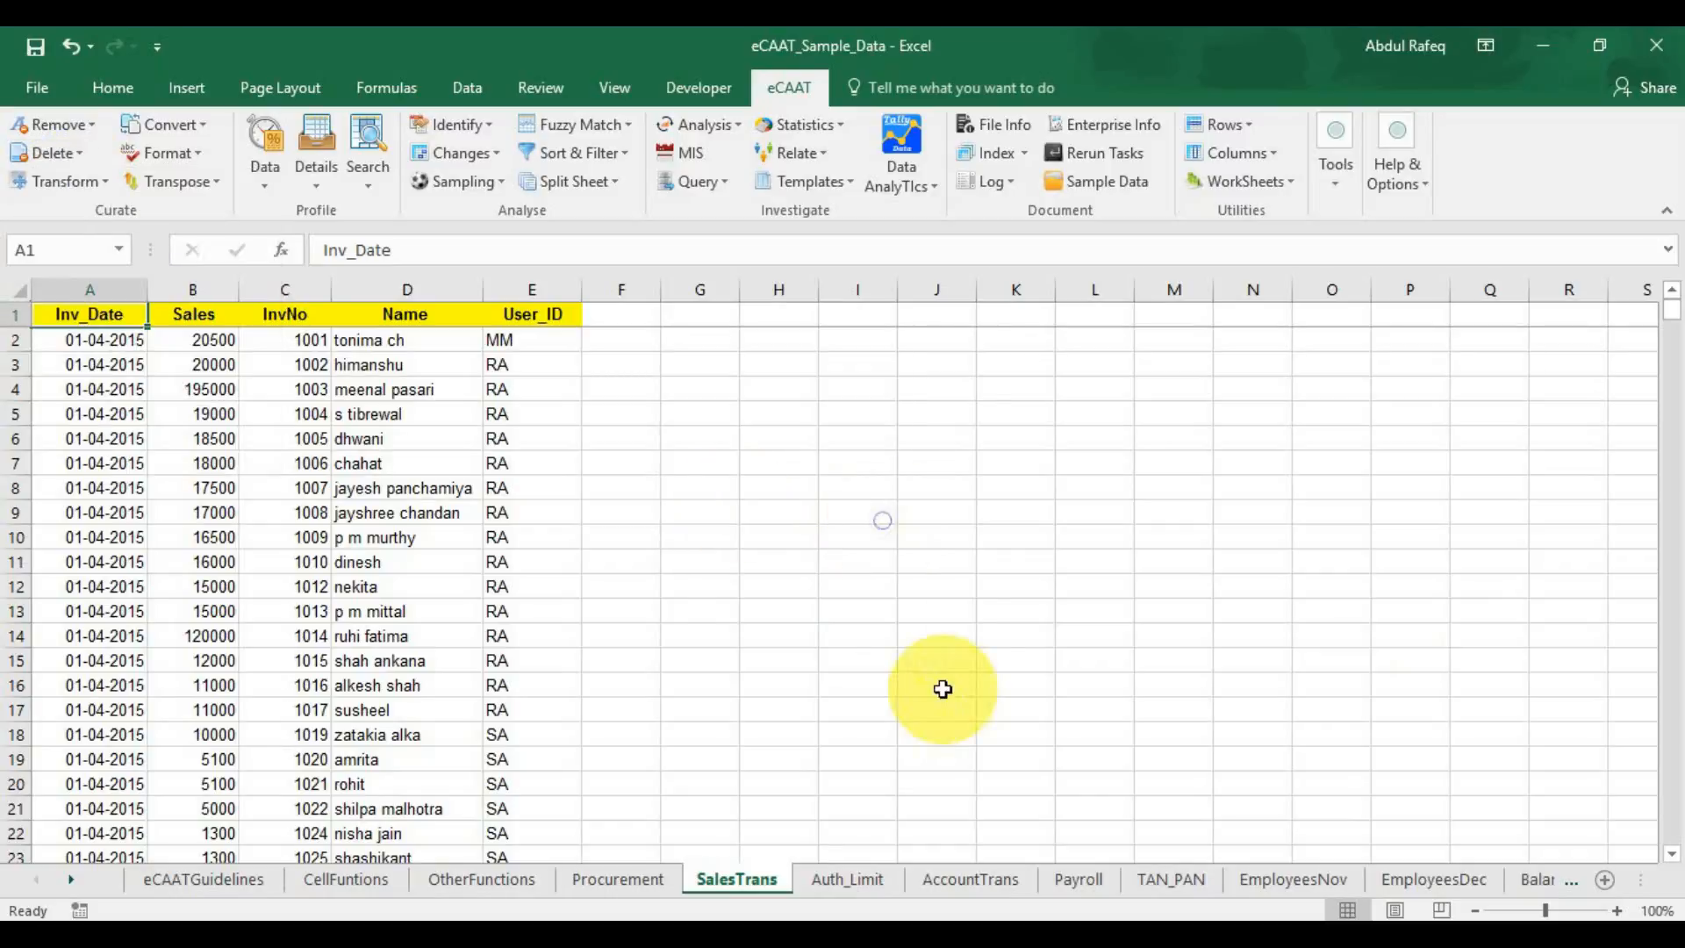
left_click(836, 882)
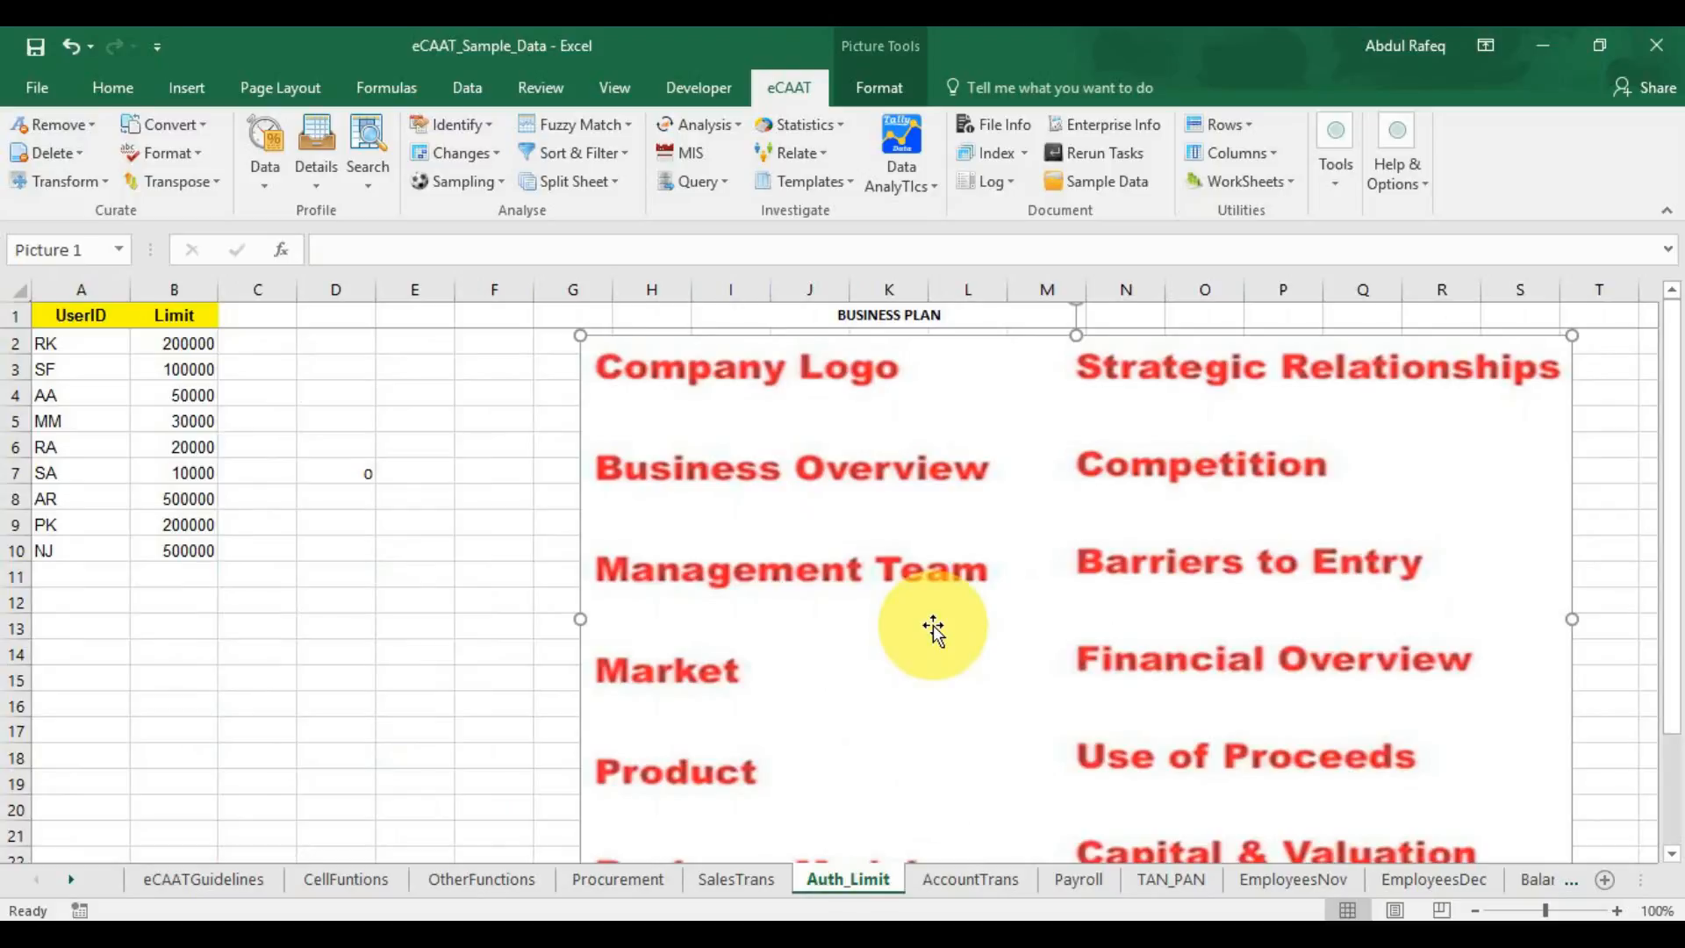
left_click(90, 162)
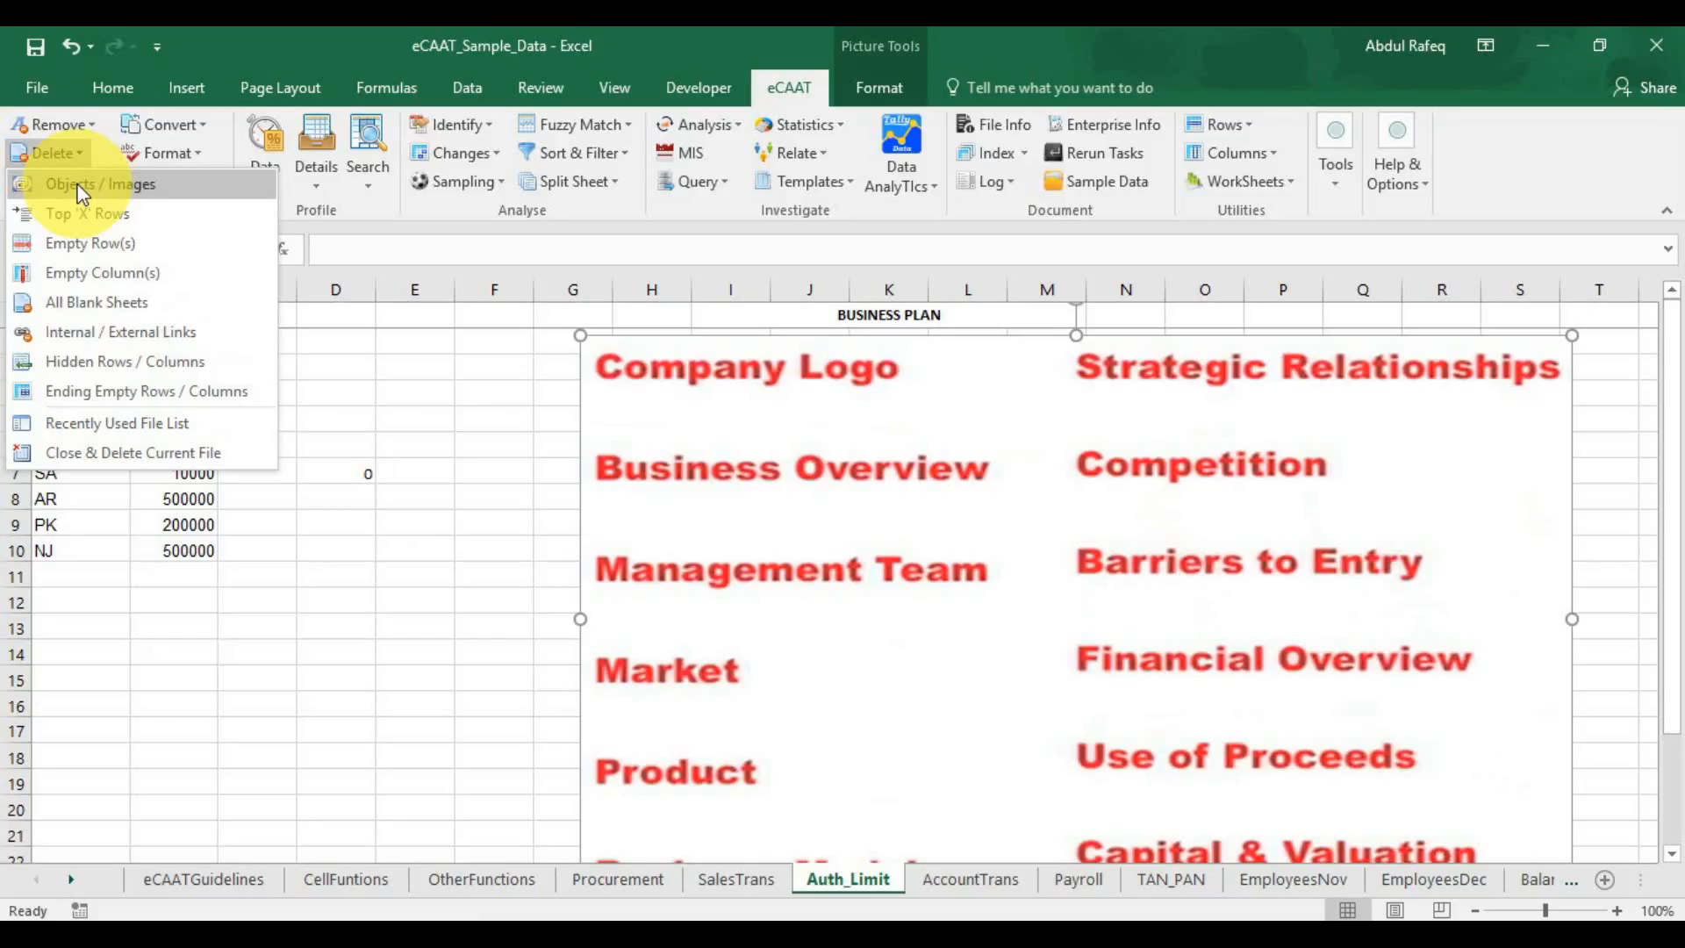
left_click(71, 184)
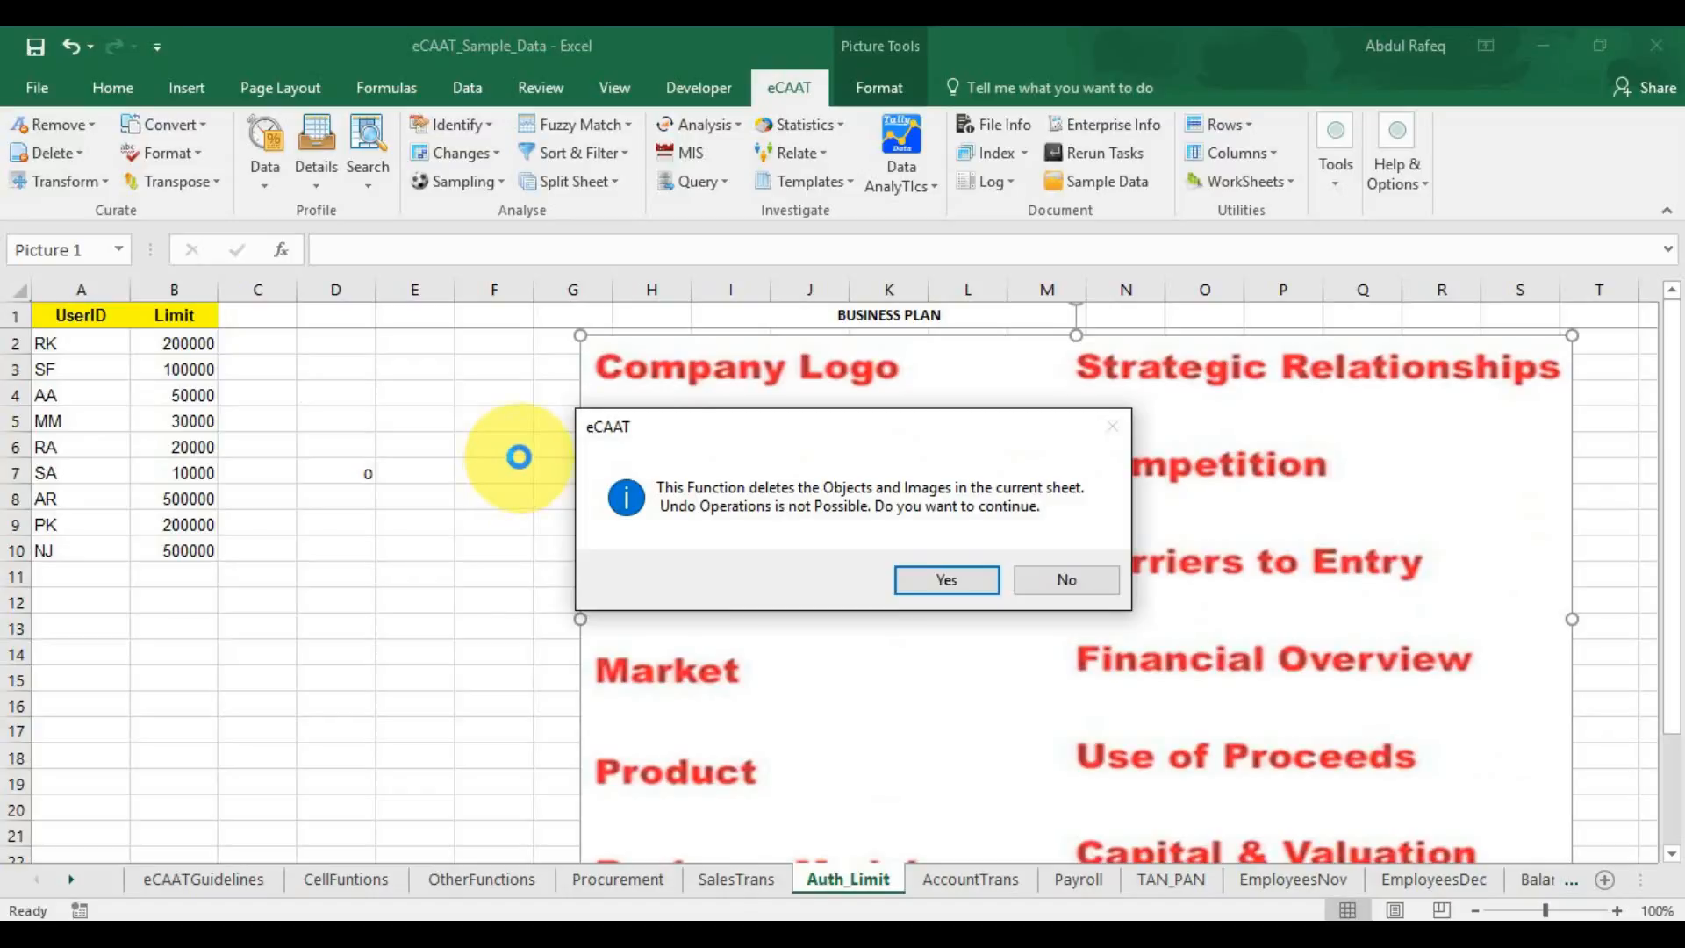
left_click(945, 577)
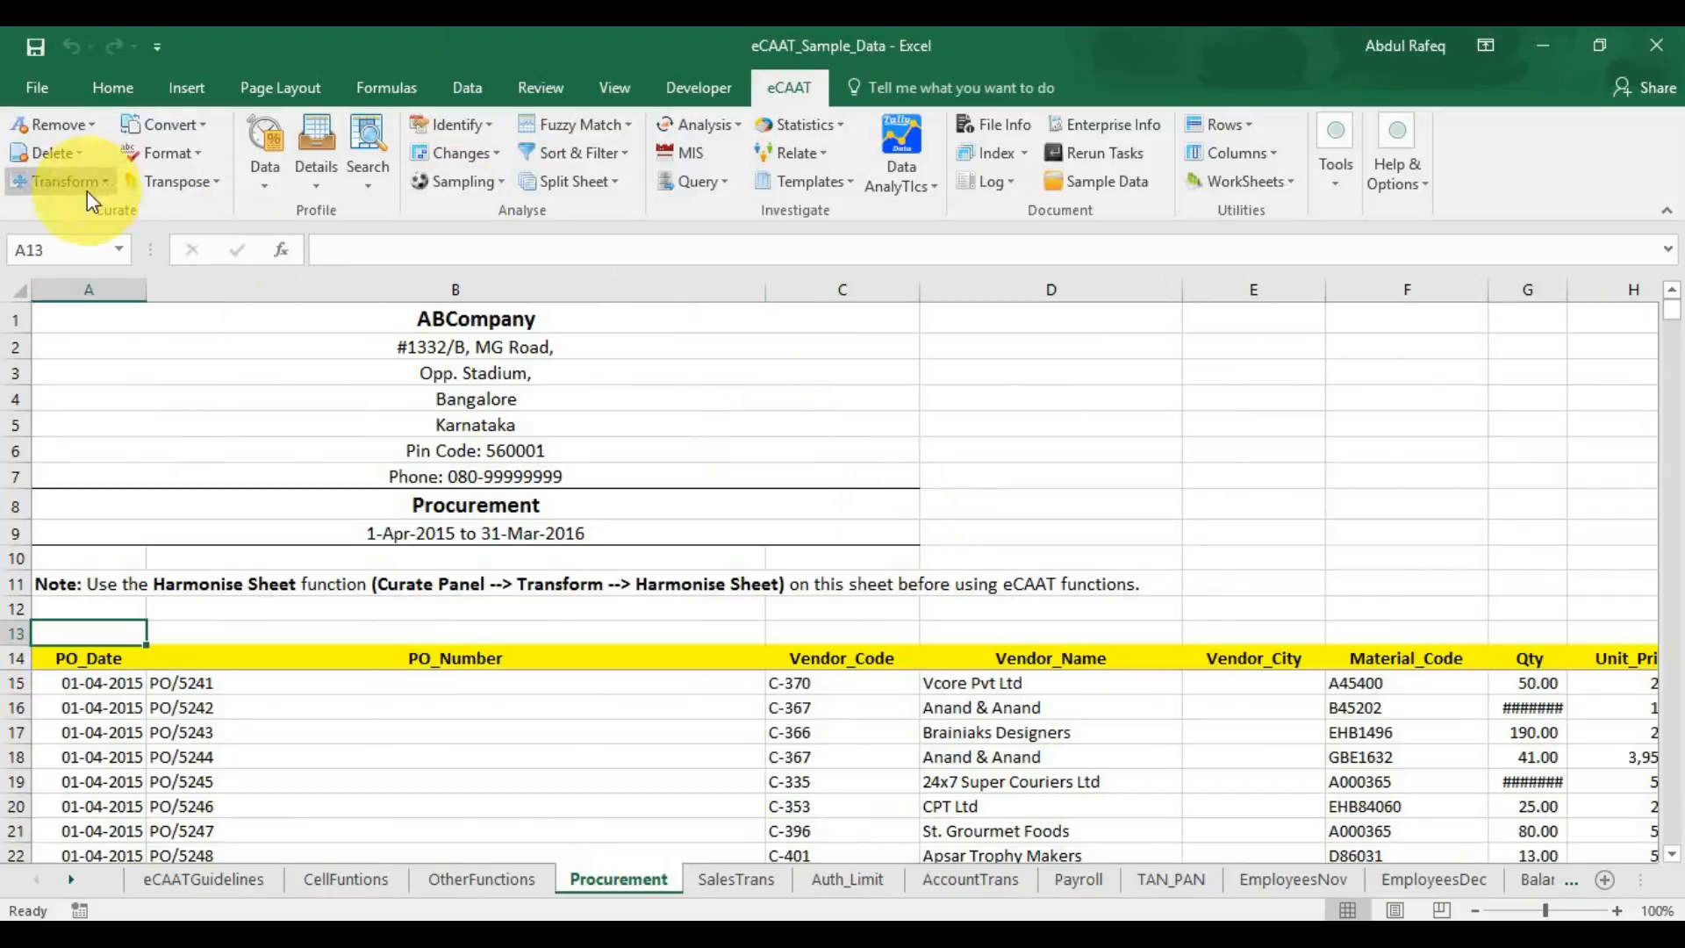
Delete the top 13 rows of the Procurement sheet with the Top 'X' Rows function
left_click(88, 161)
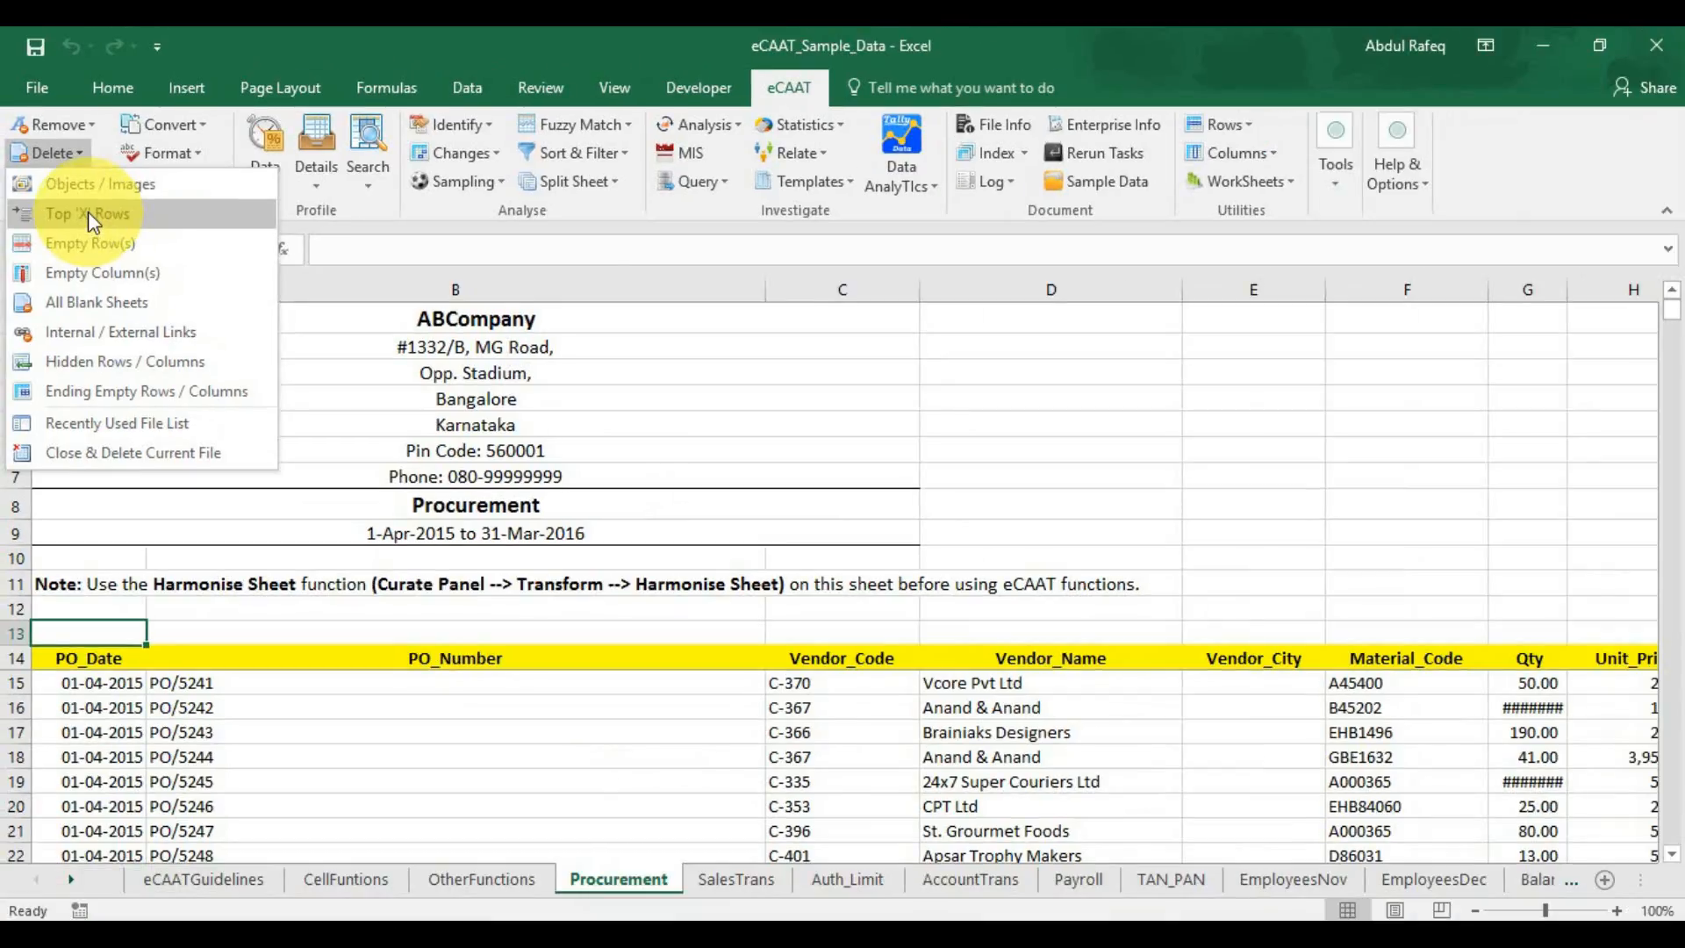
left_click(88, 212)
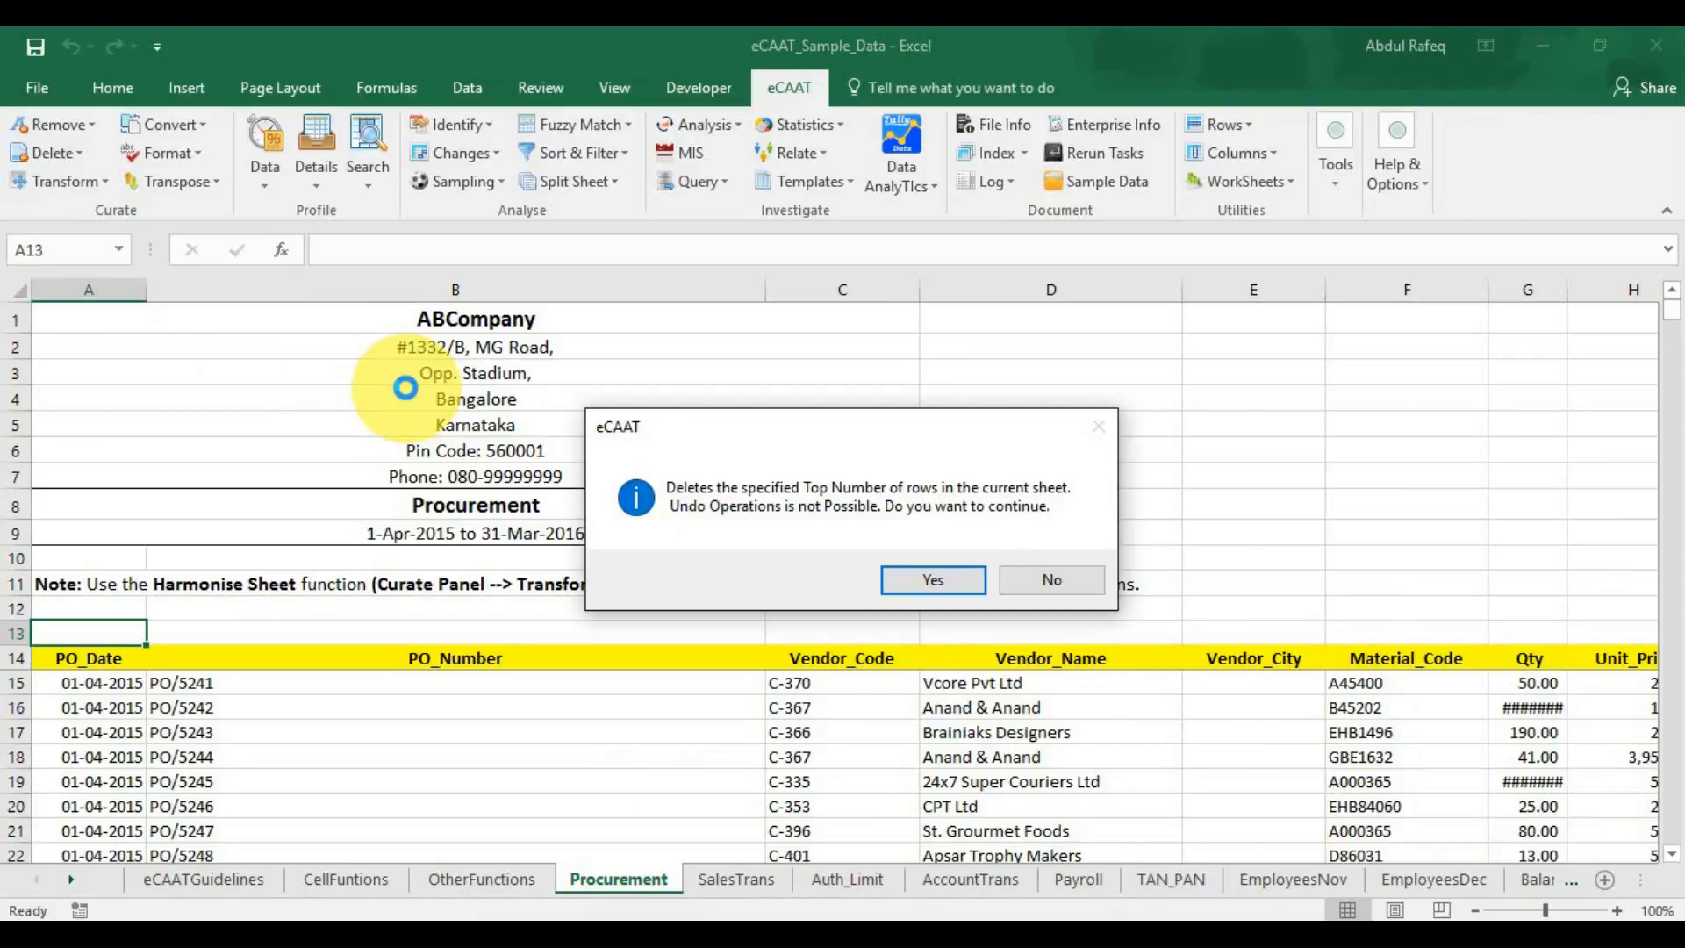
left_click(934, 581)
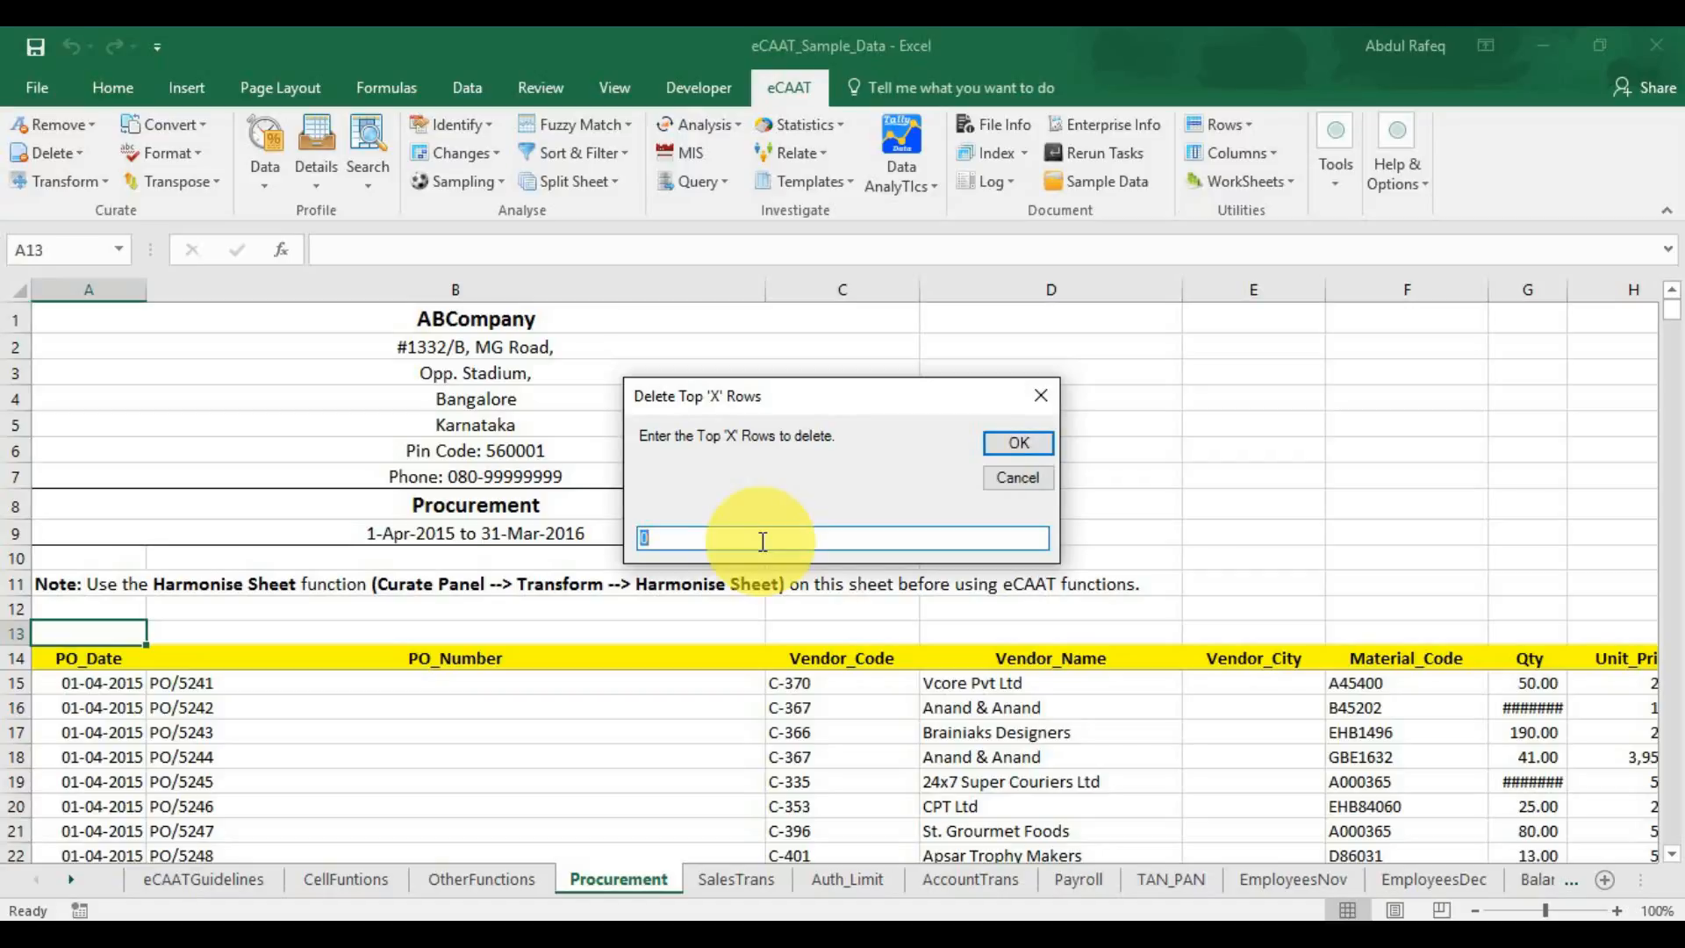
type("13")
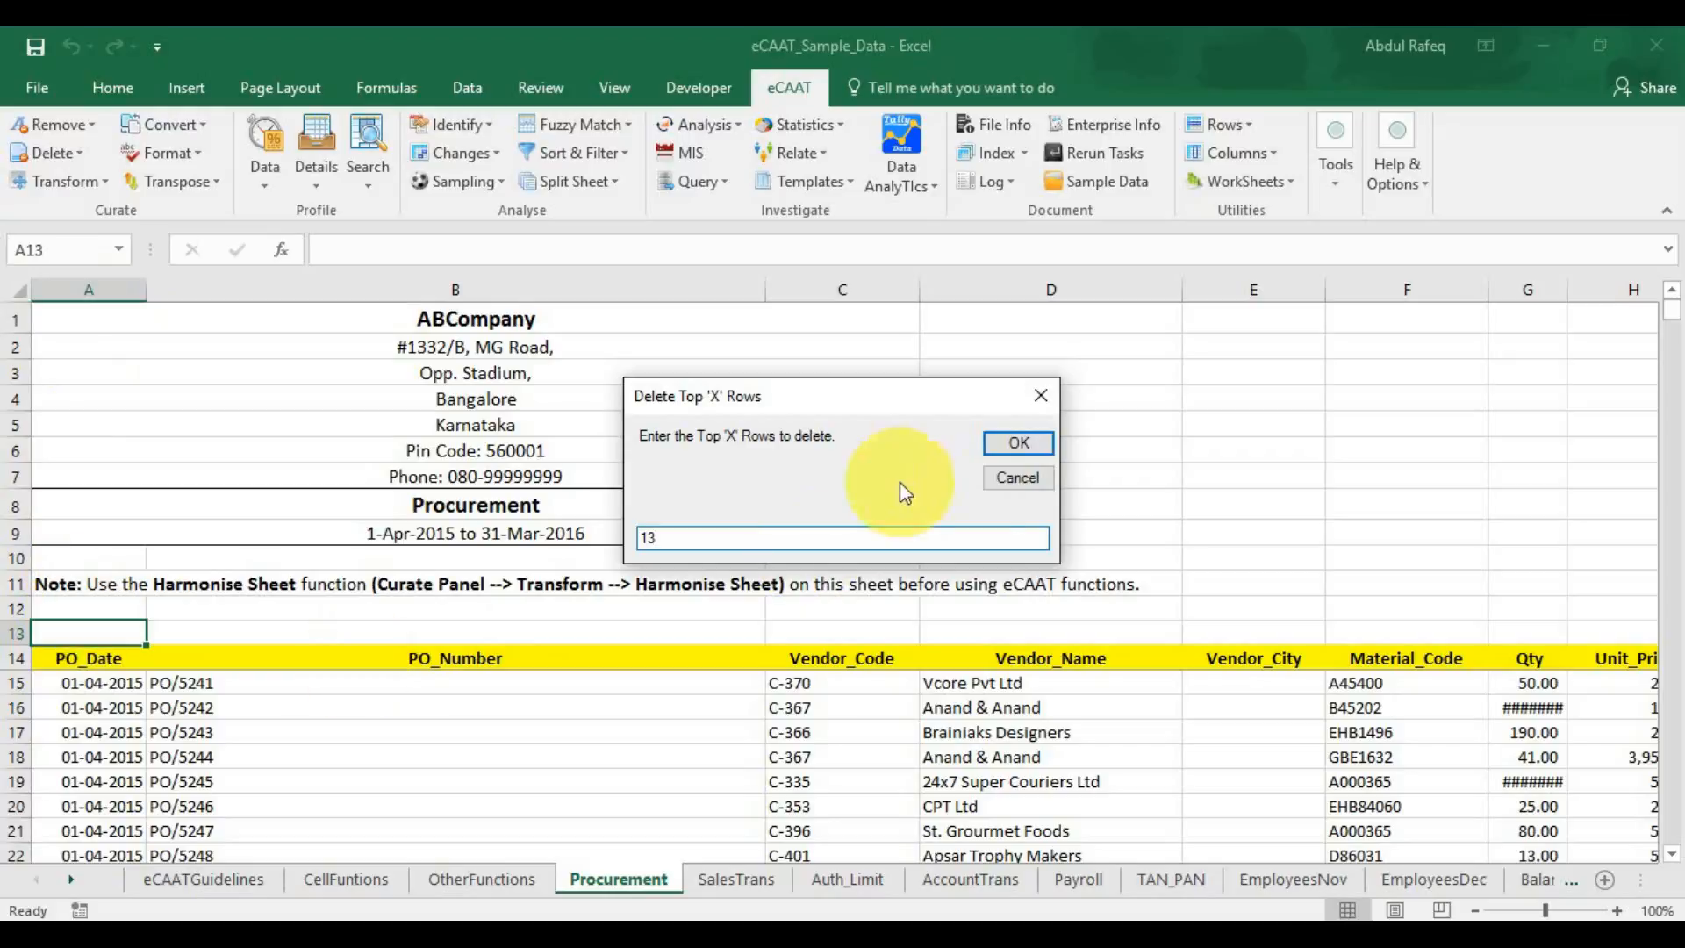
left_click(1020, 437)
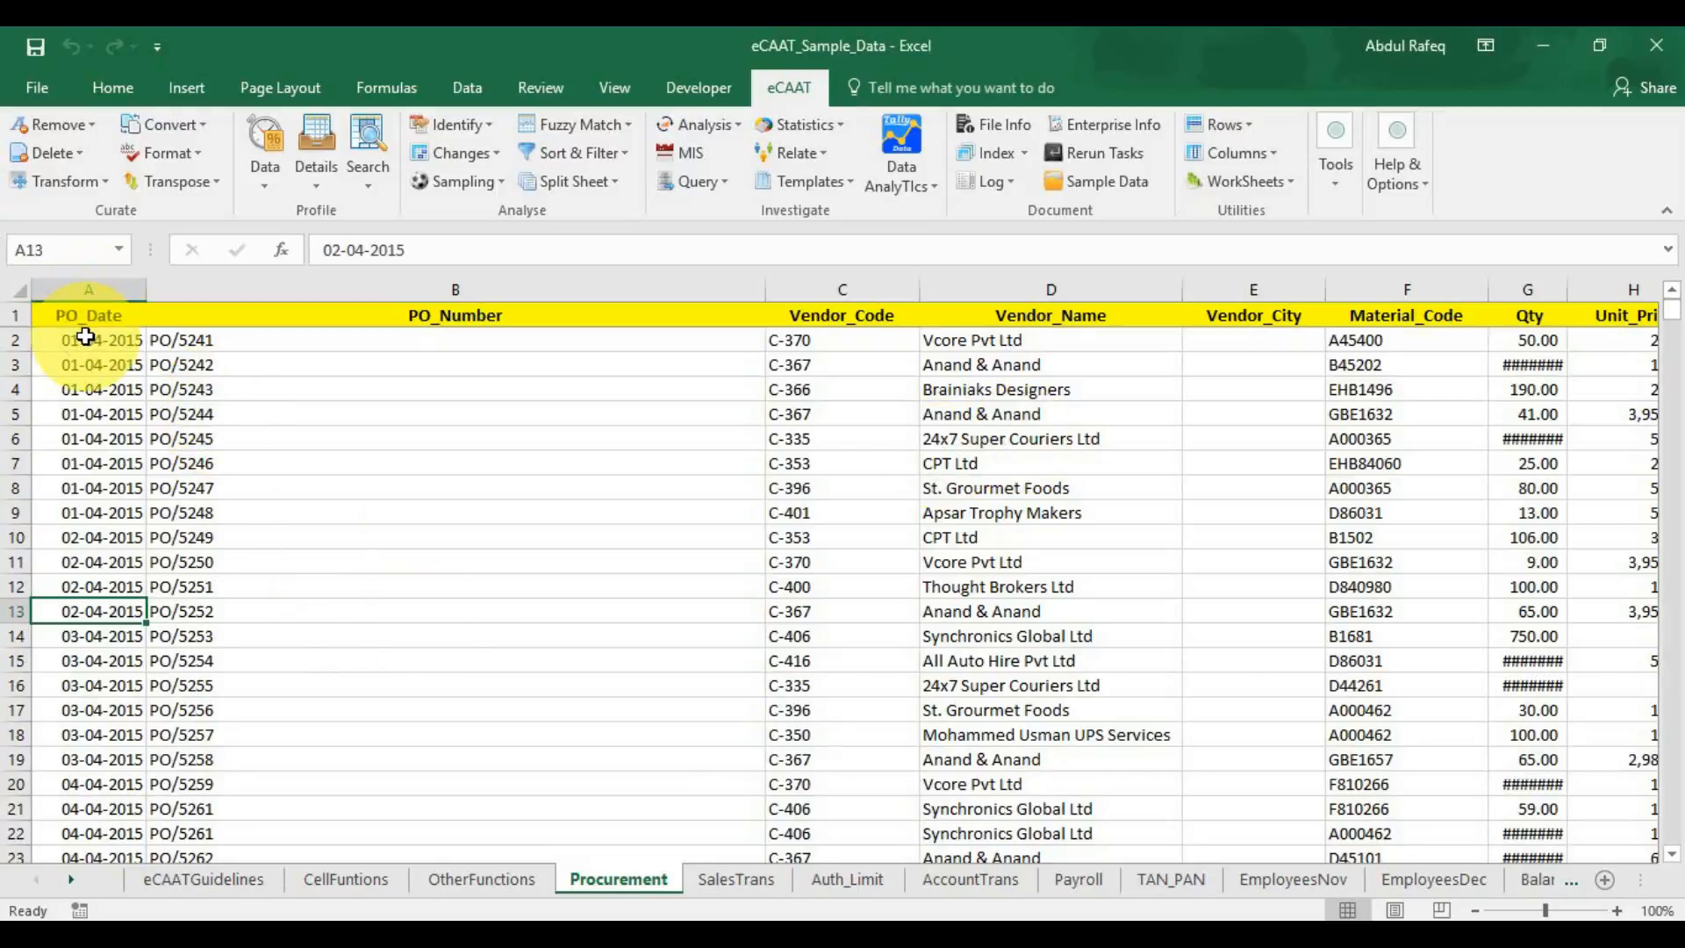
left_click_drag(85, 336, 1283, 326)
left_click(1162, 372)
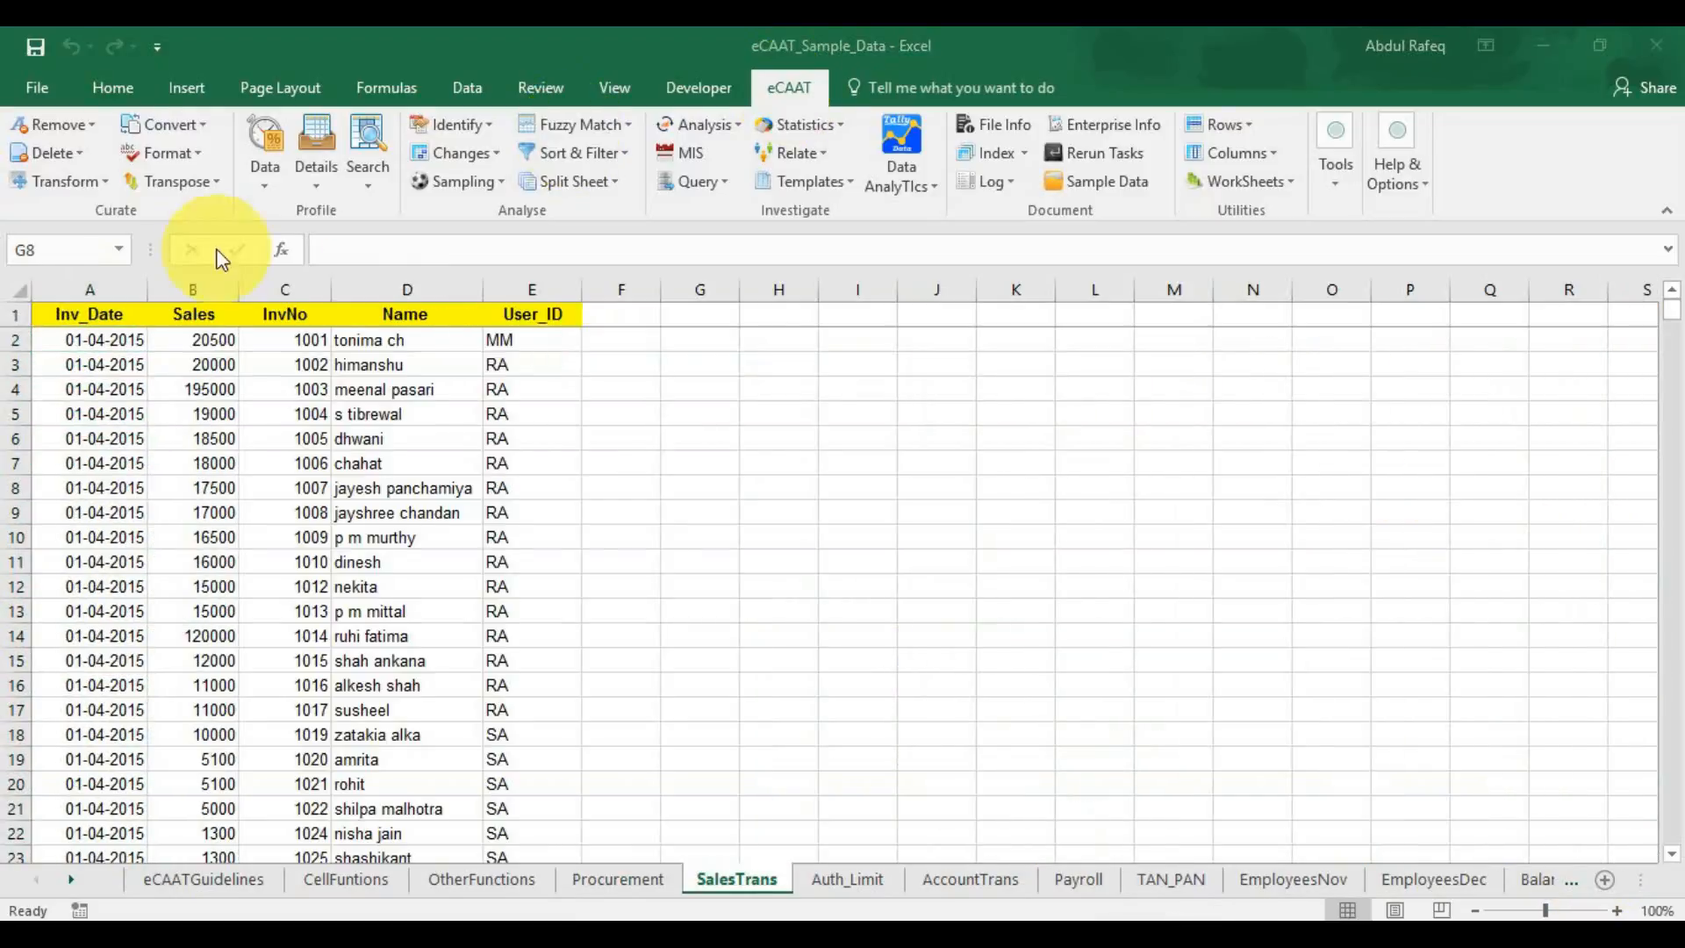
Start the Delete Empty Row(s) function on the SalesTrans sheet
left_click(78, 155)
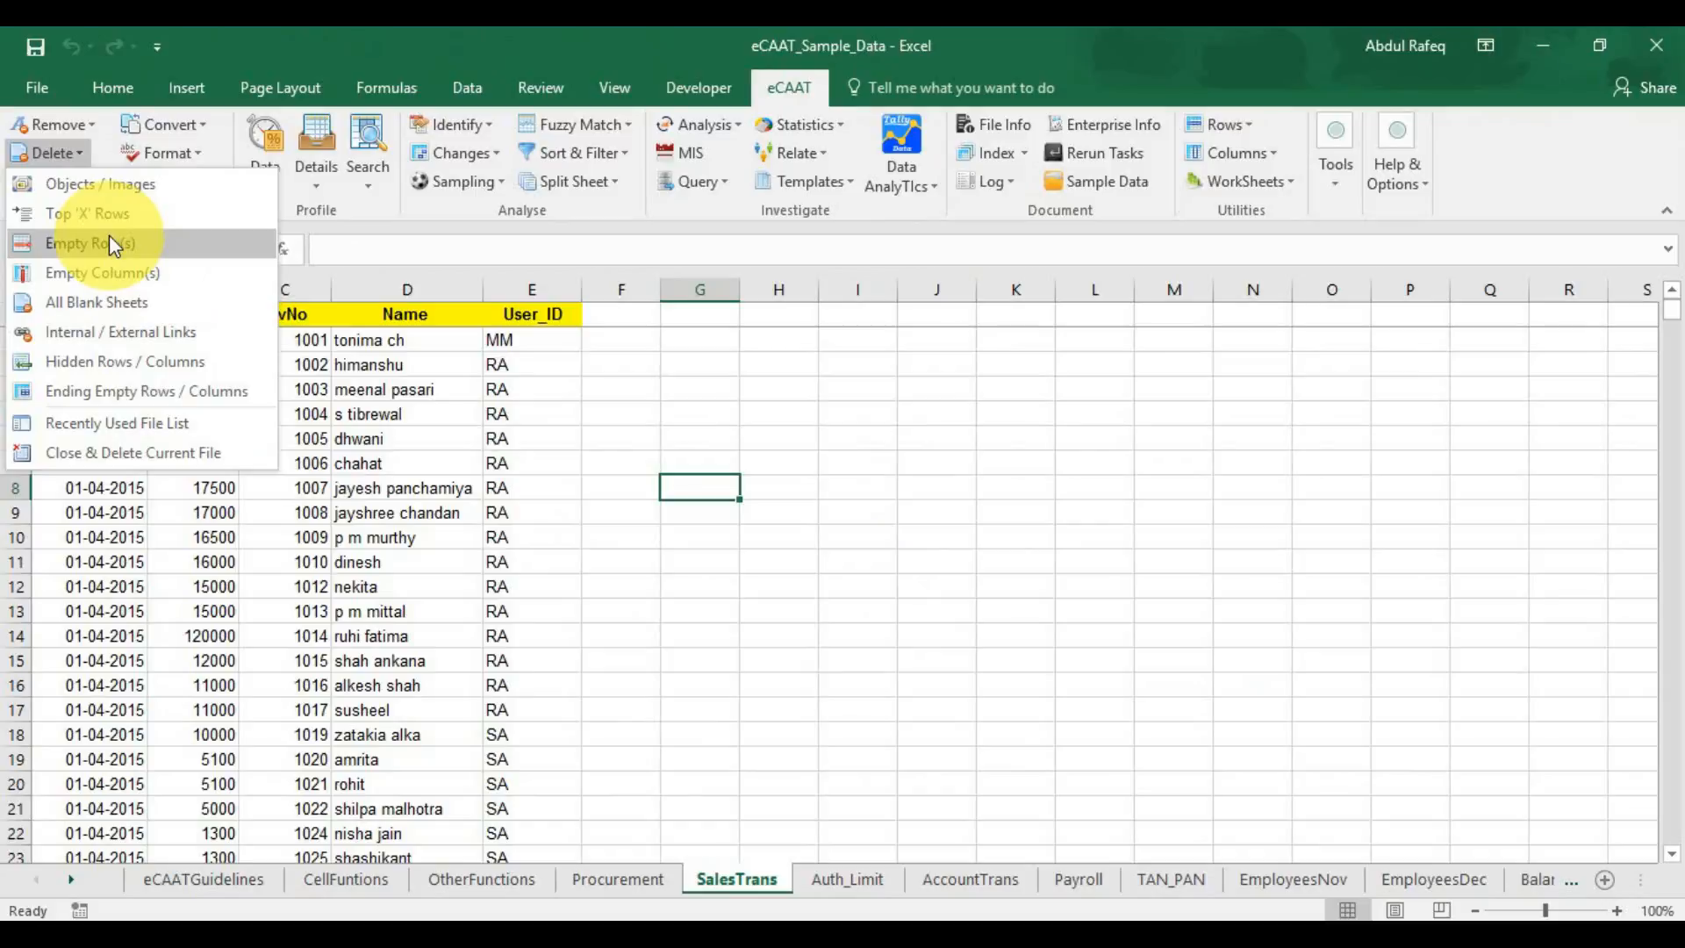
left_click(421, 458)
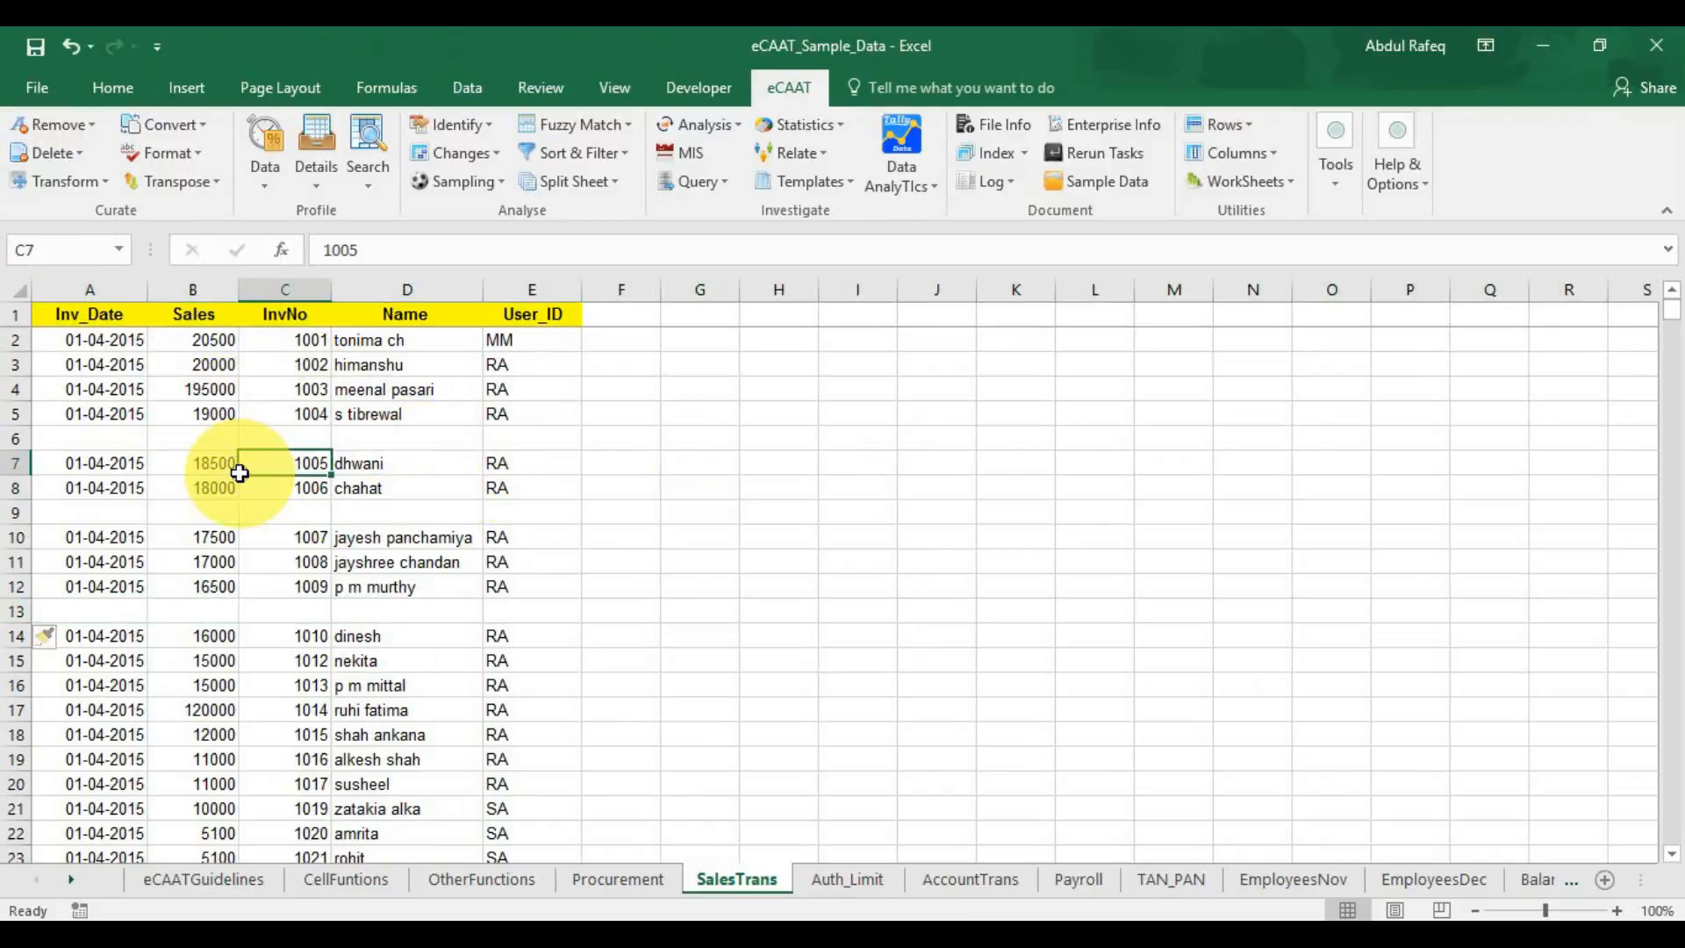
left_click(240, 472)
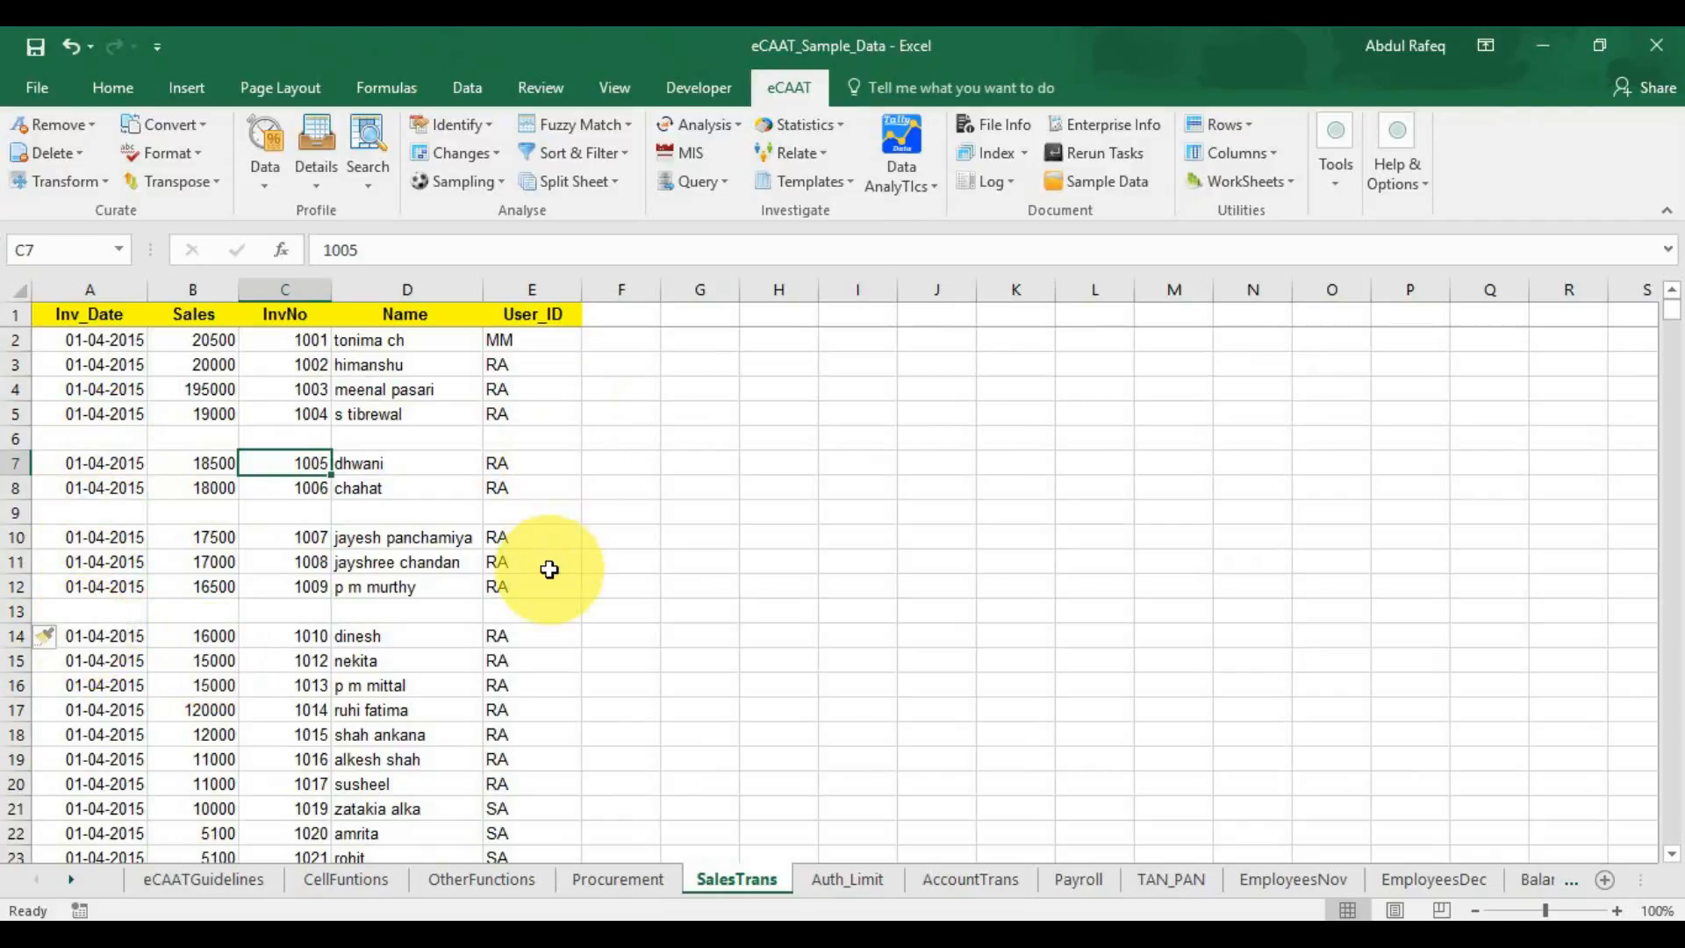
left_click(85, 155)
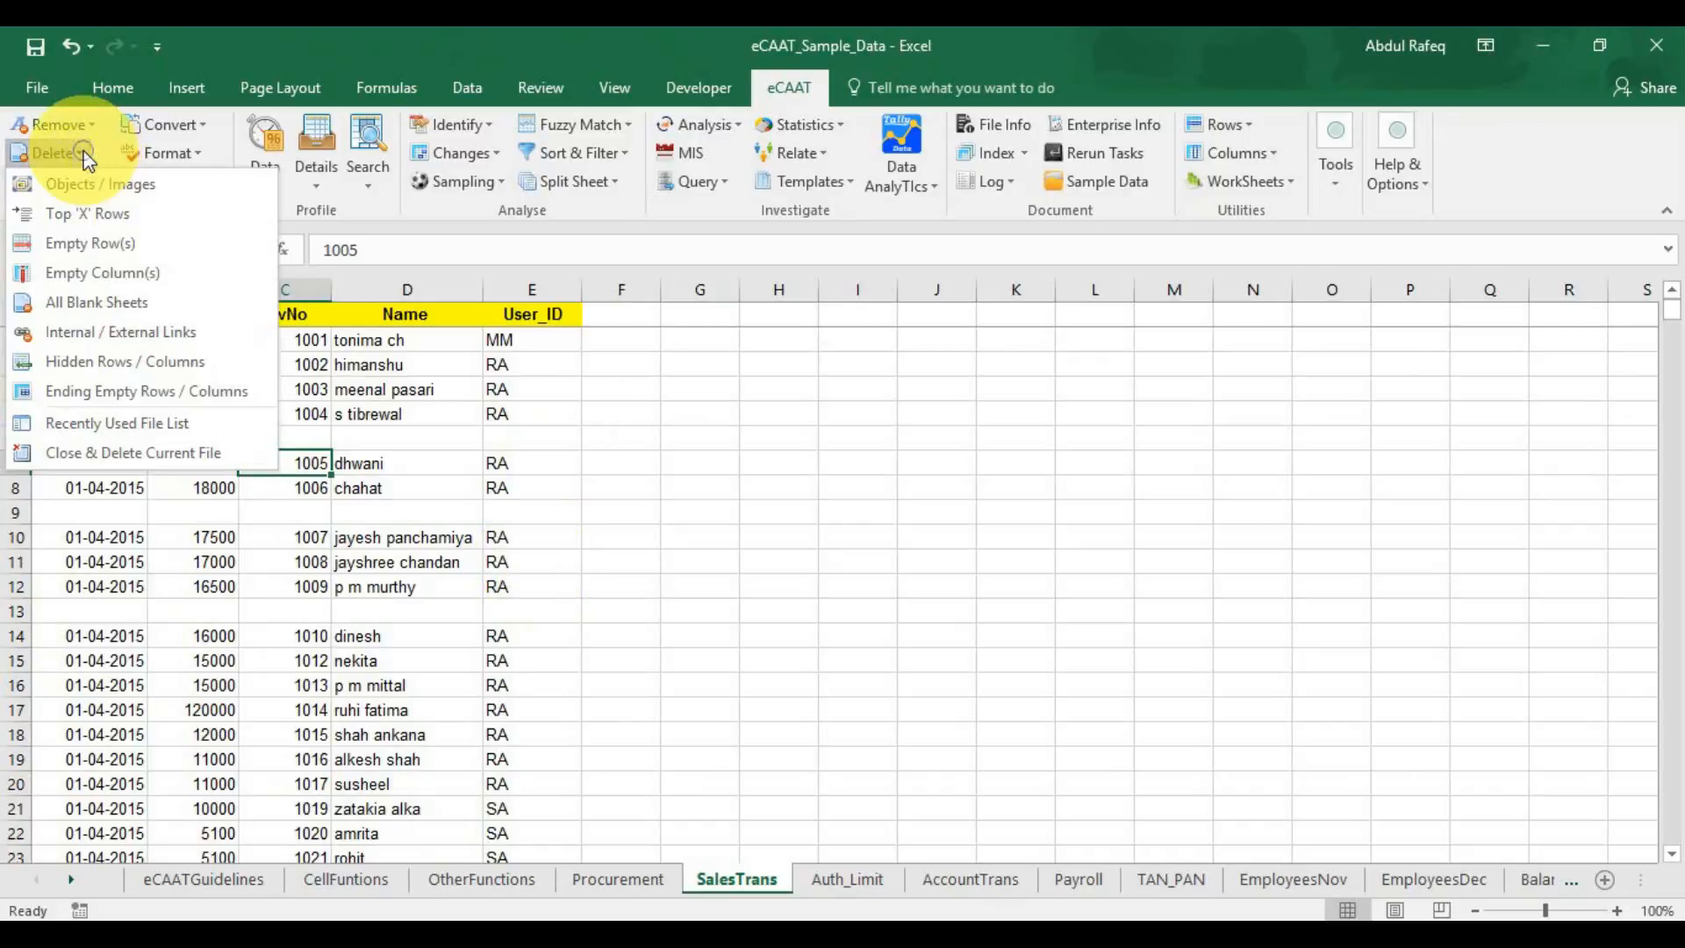
left_click(80, 246)
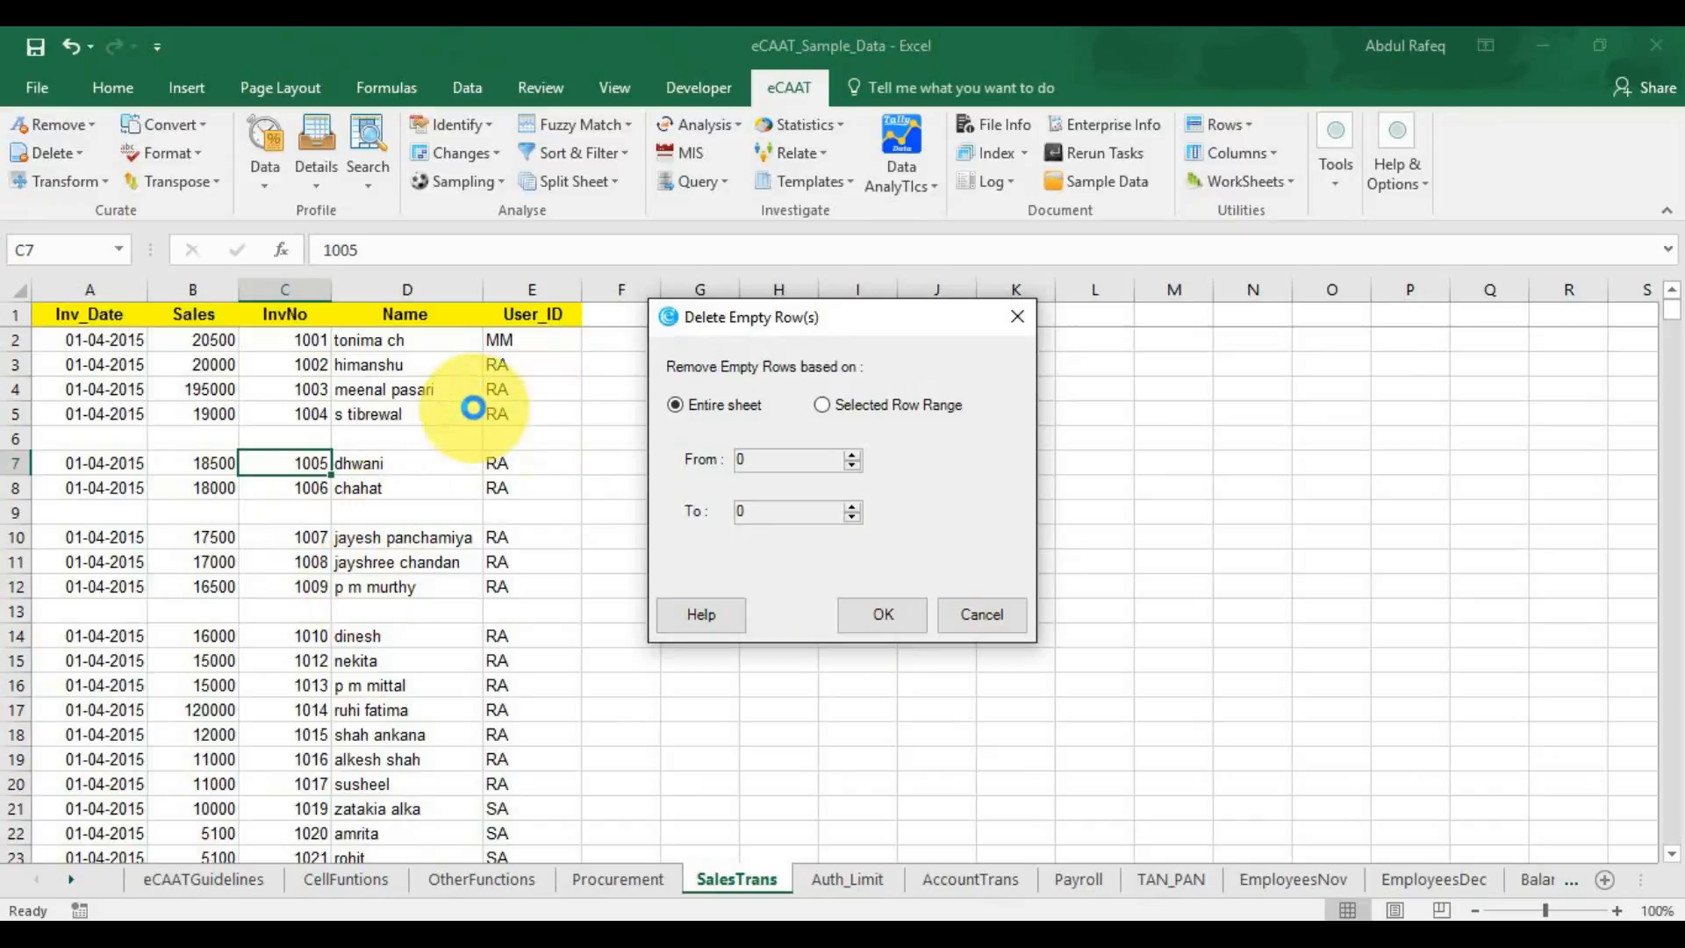
left_click(832, 411)
left_click_drag(778, 462, 704, 458)
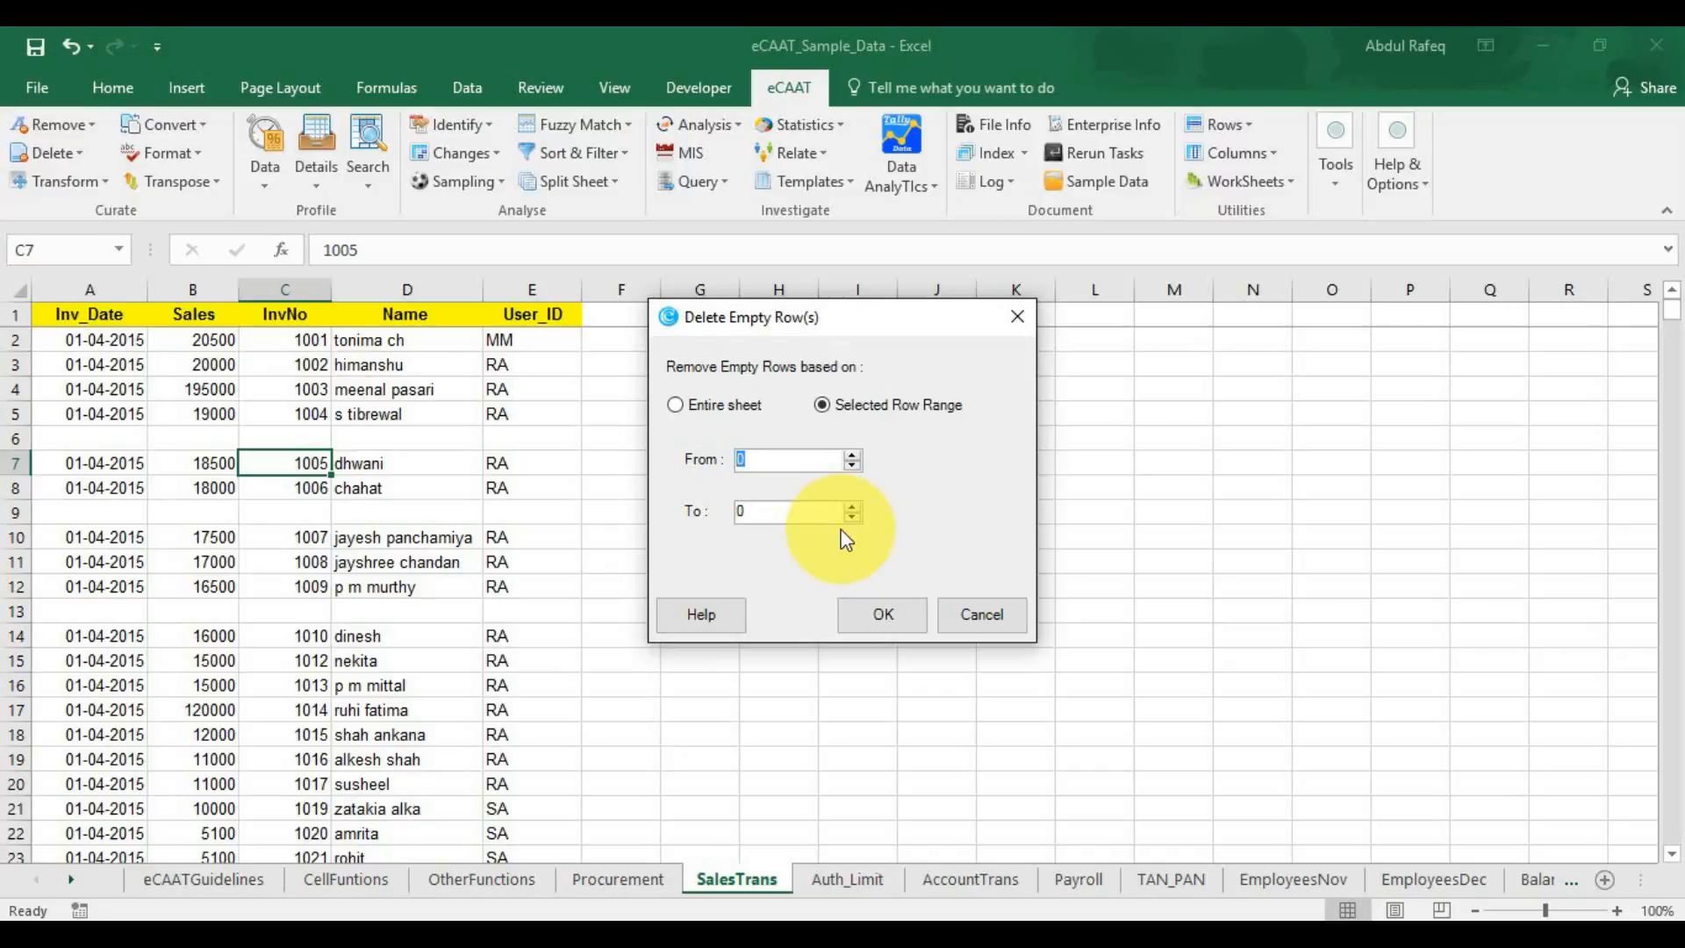
type("25")
left_click_drag(769, 517, 687, 487)
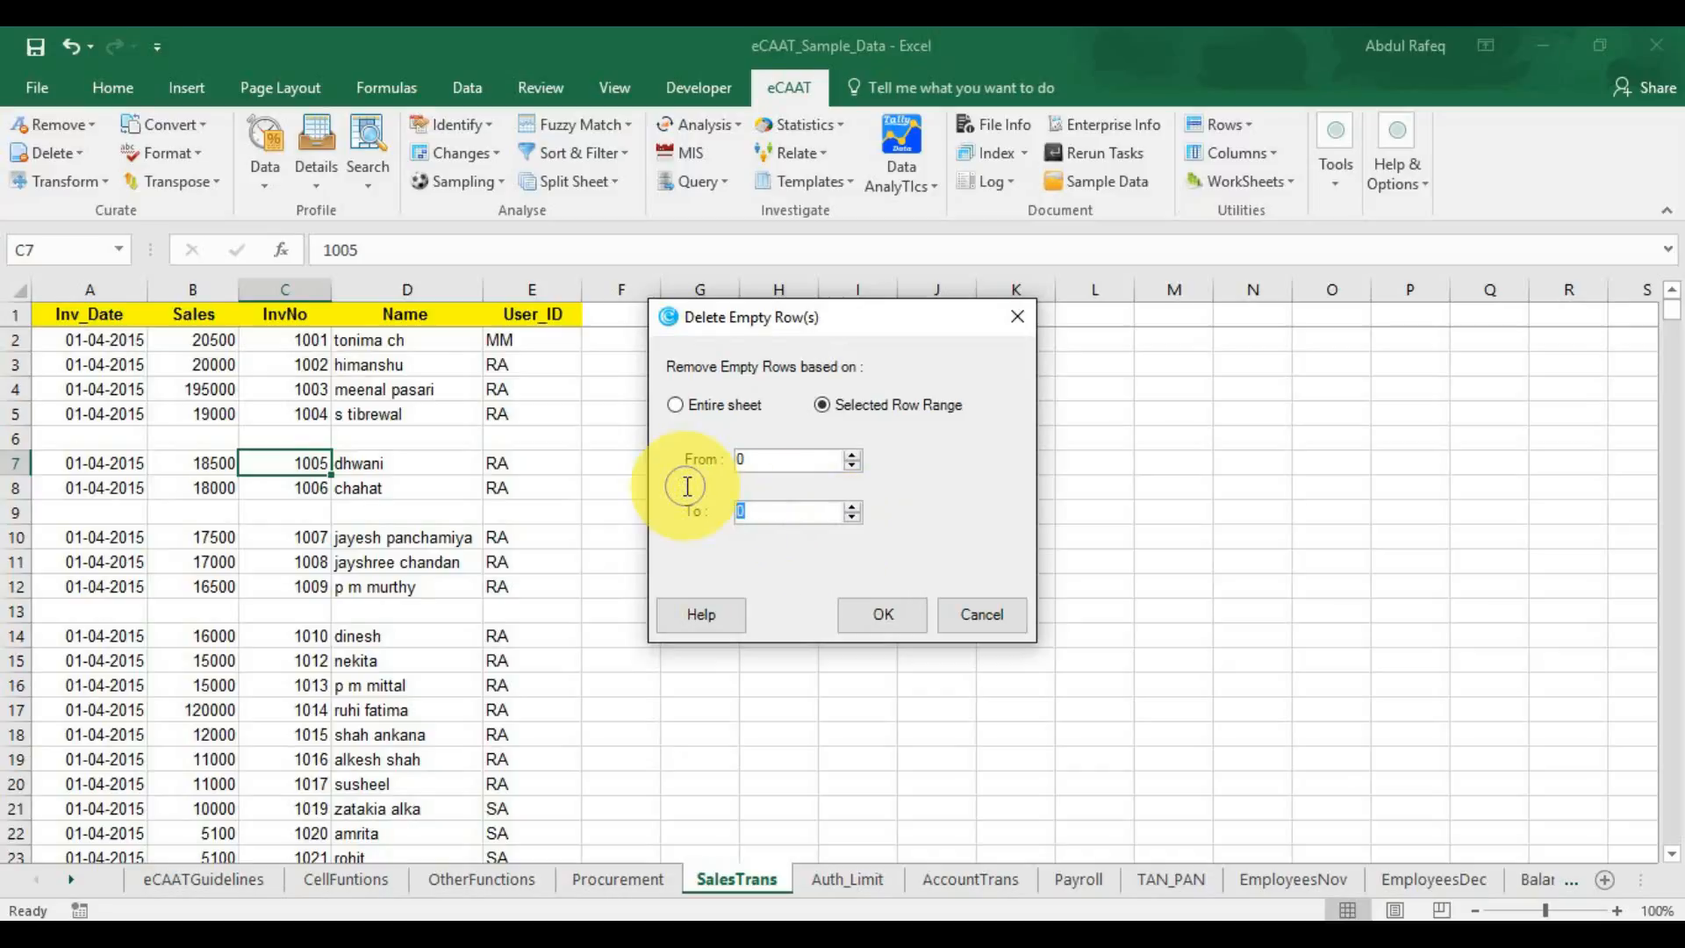
type("31")
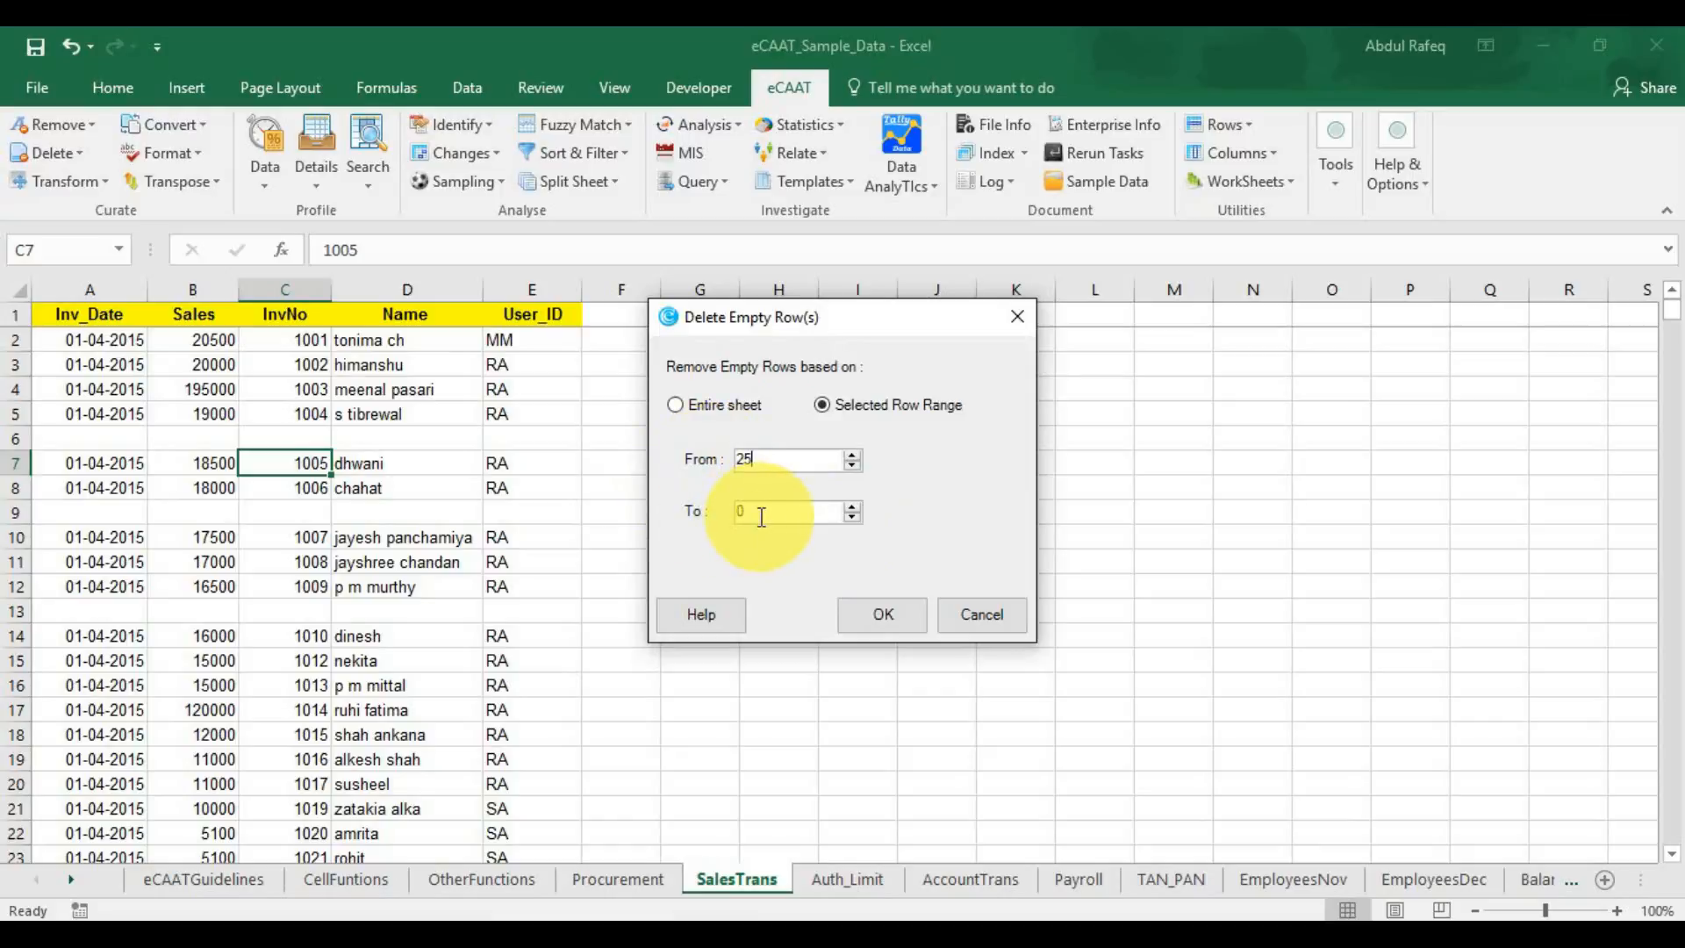
left_click(762, 517)
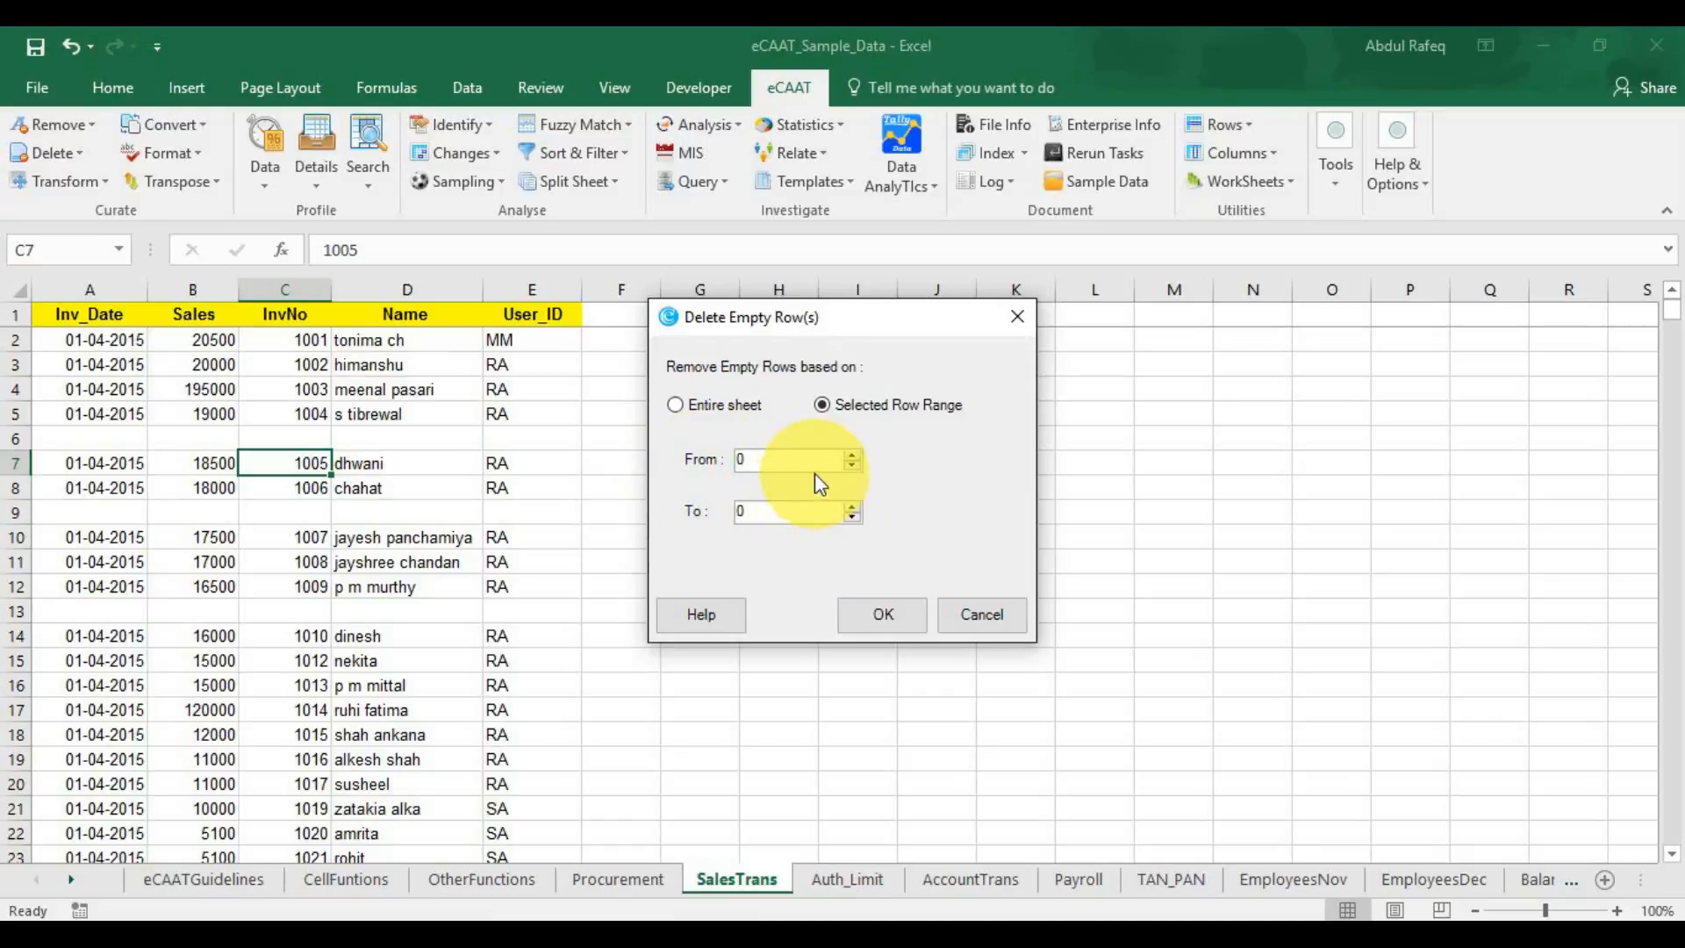
Remove the empty rows based on the entire SalesTrans sheet
left_click(699, 403)
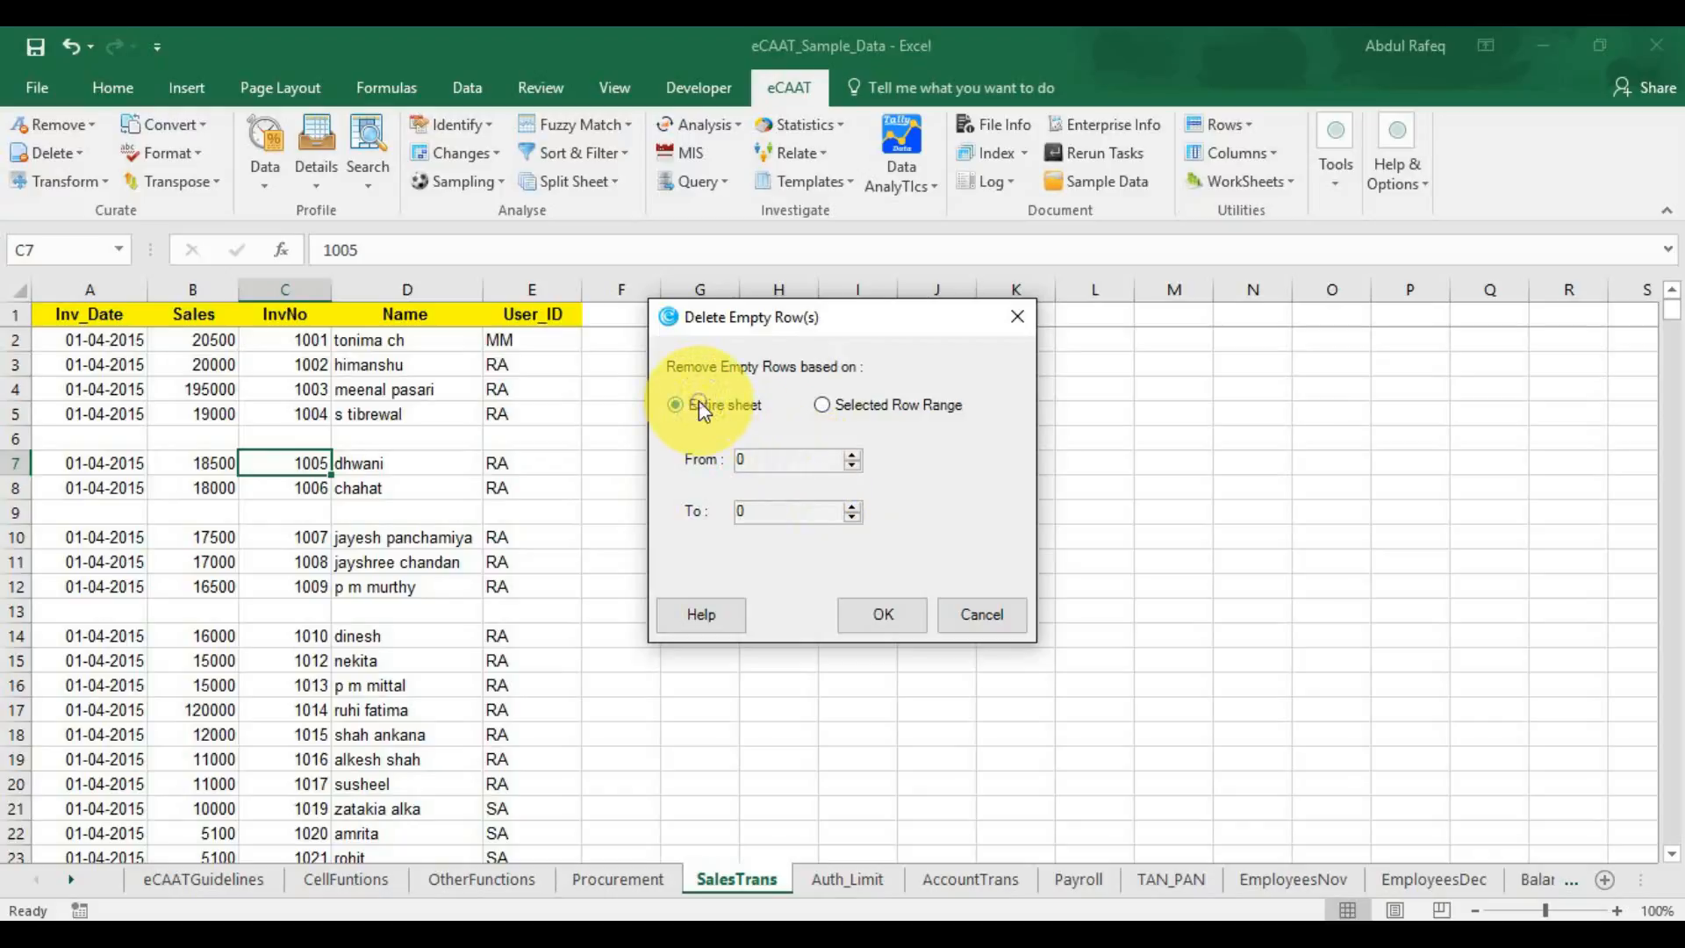
left_click(890, 616)
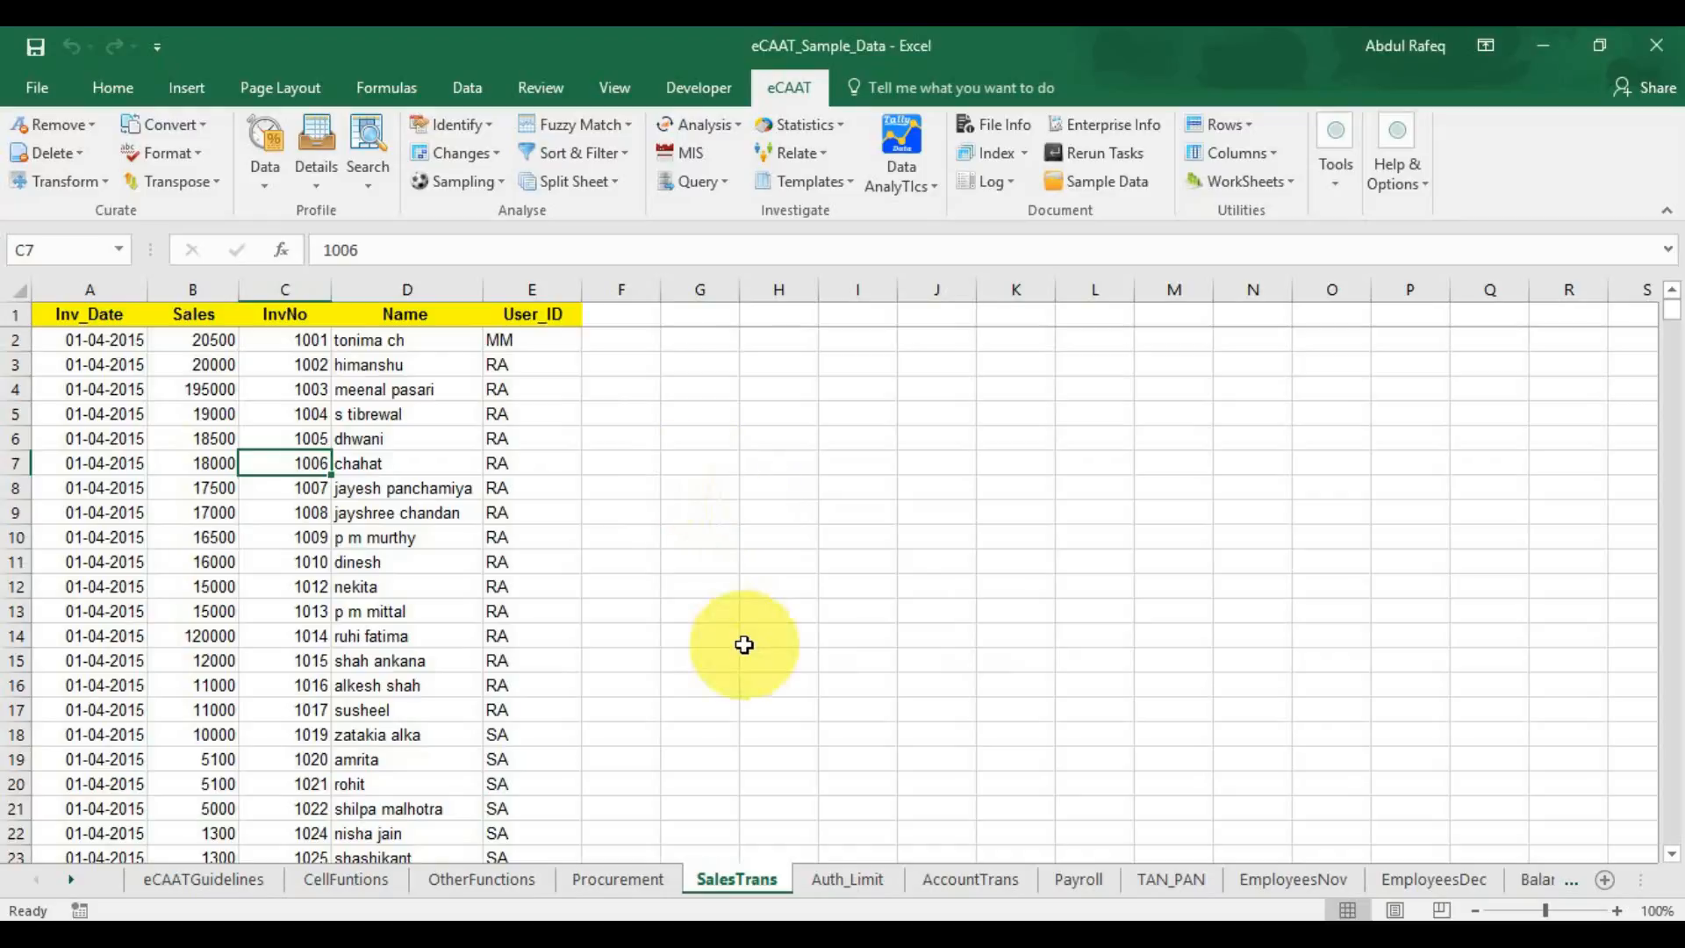
Delete both the empty and the blank columns from the SalesTrans sheet
left_click(81, 156)
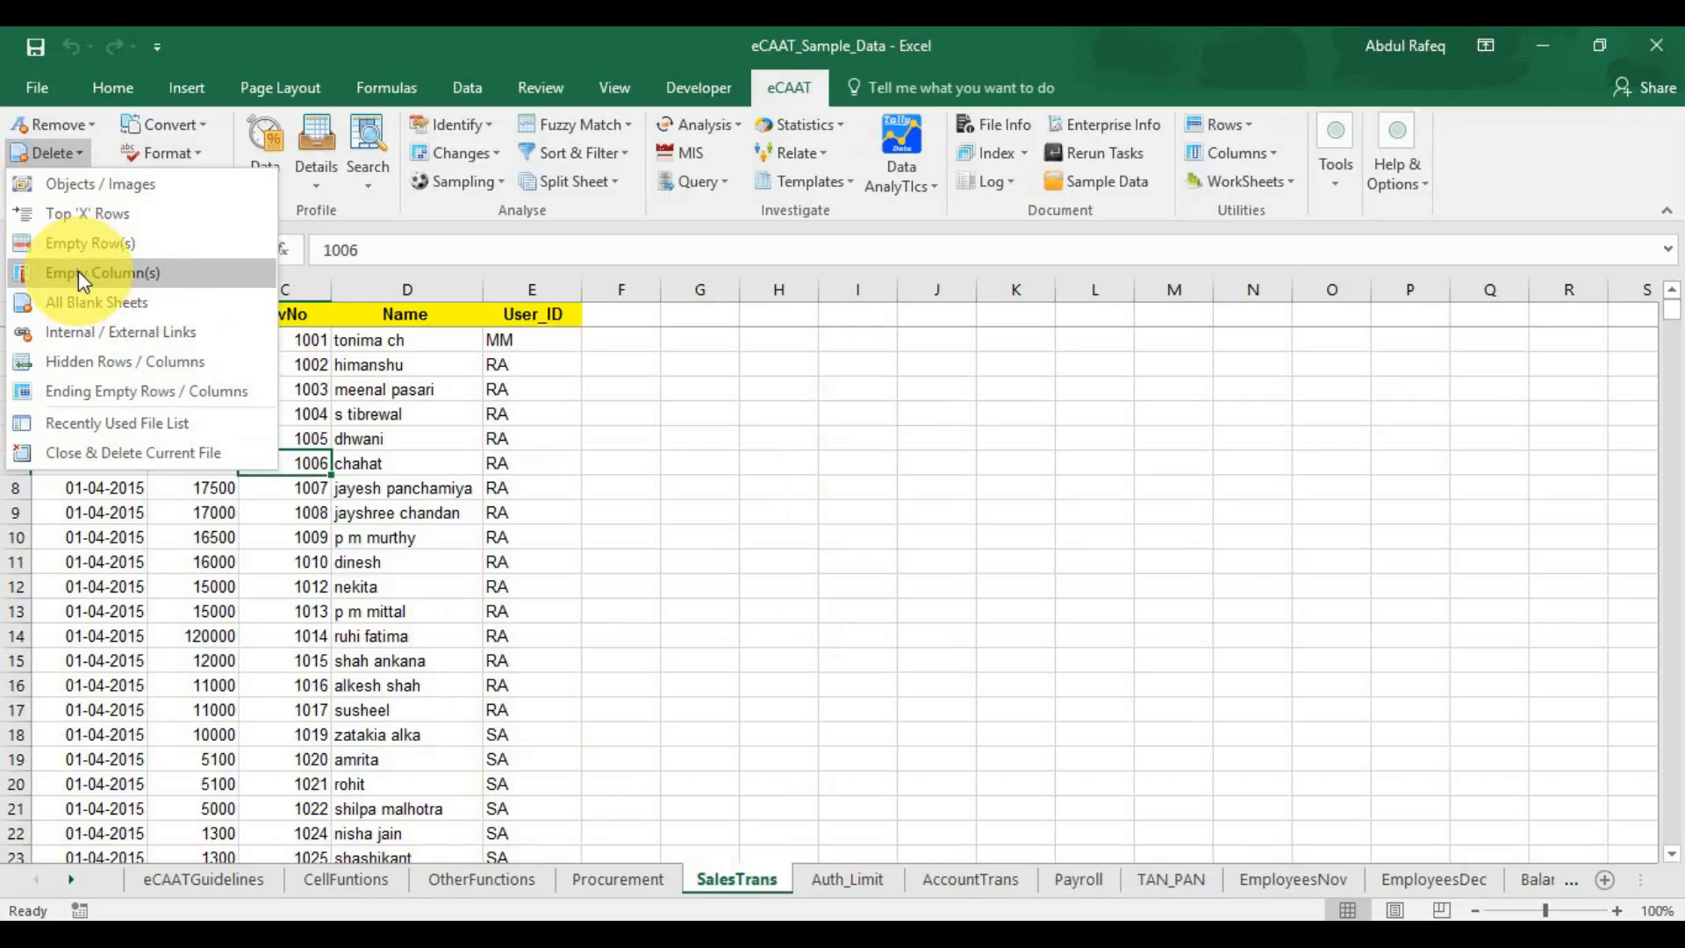
left_click(77, 272)
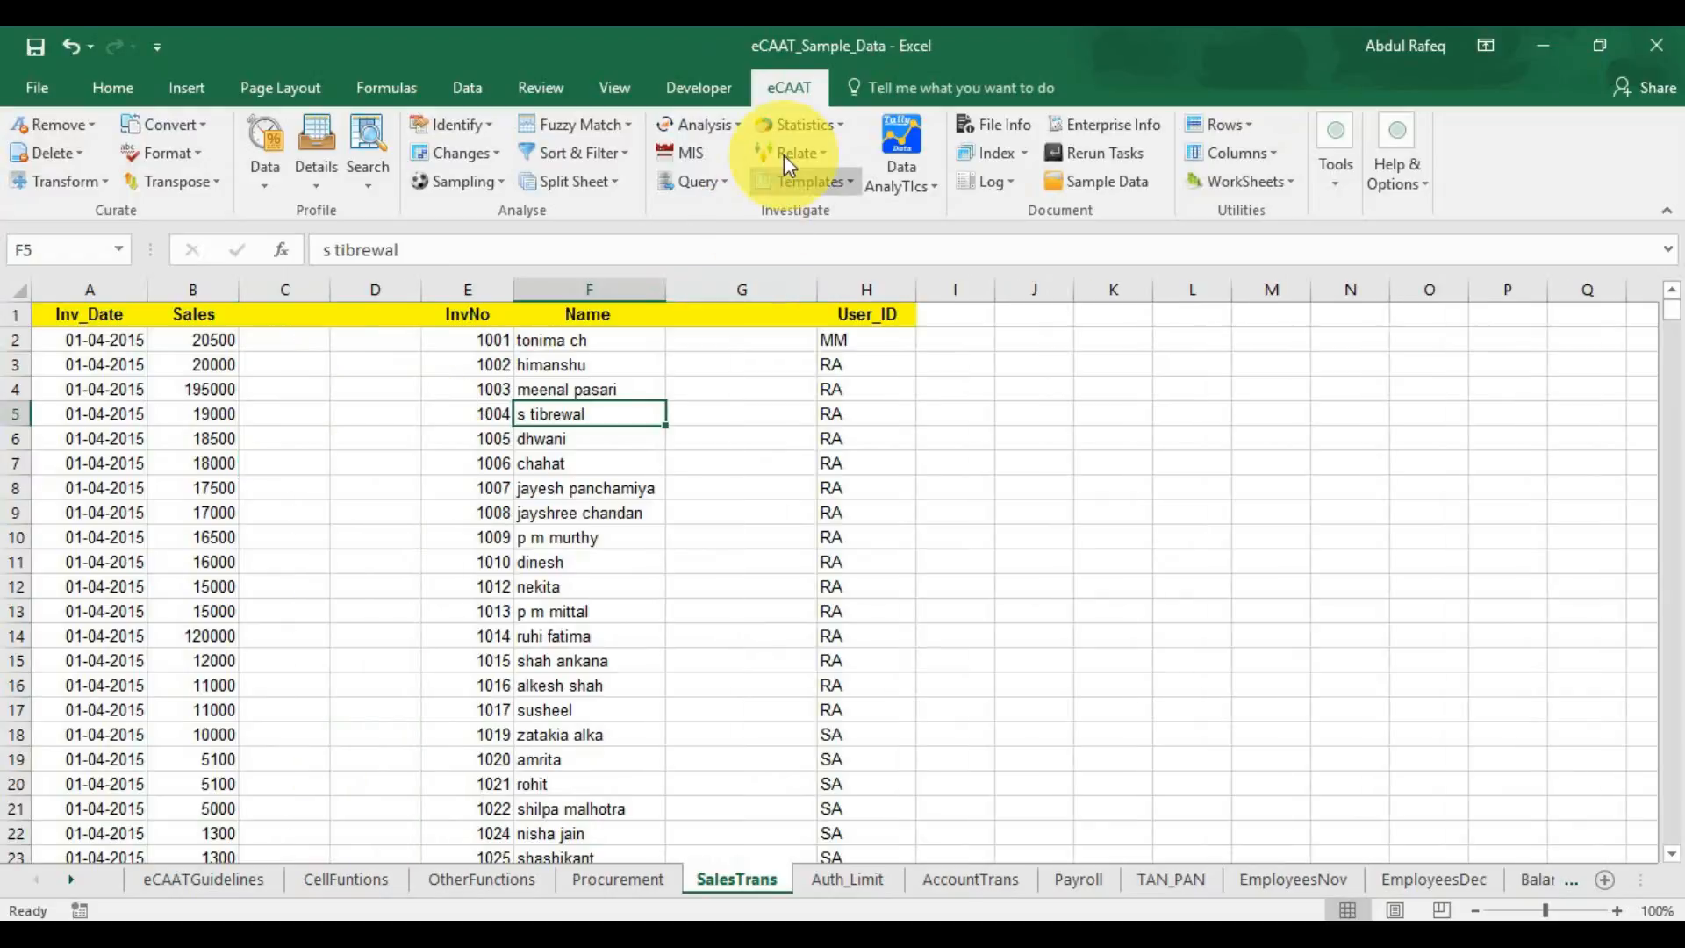
left_click(83, 154)
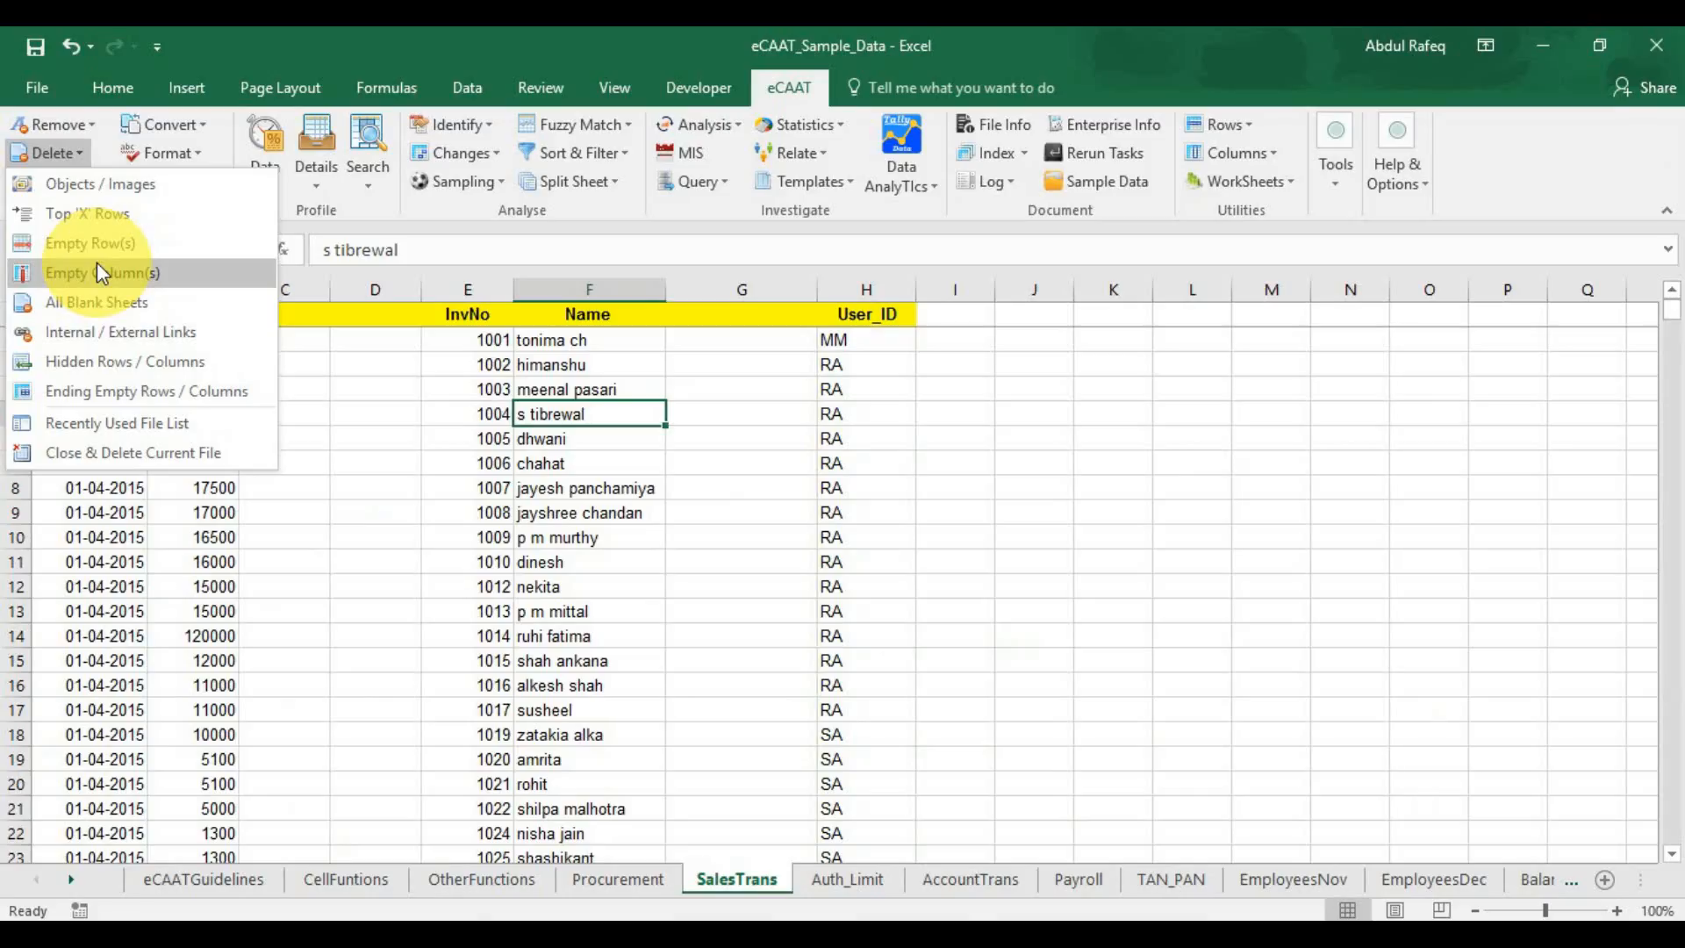
left_click(98, 271)
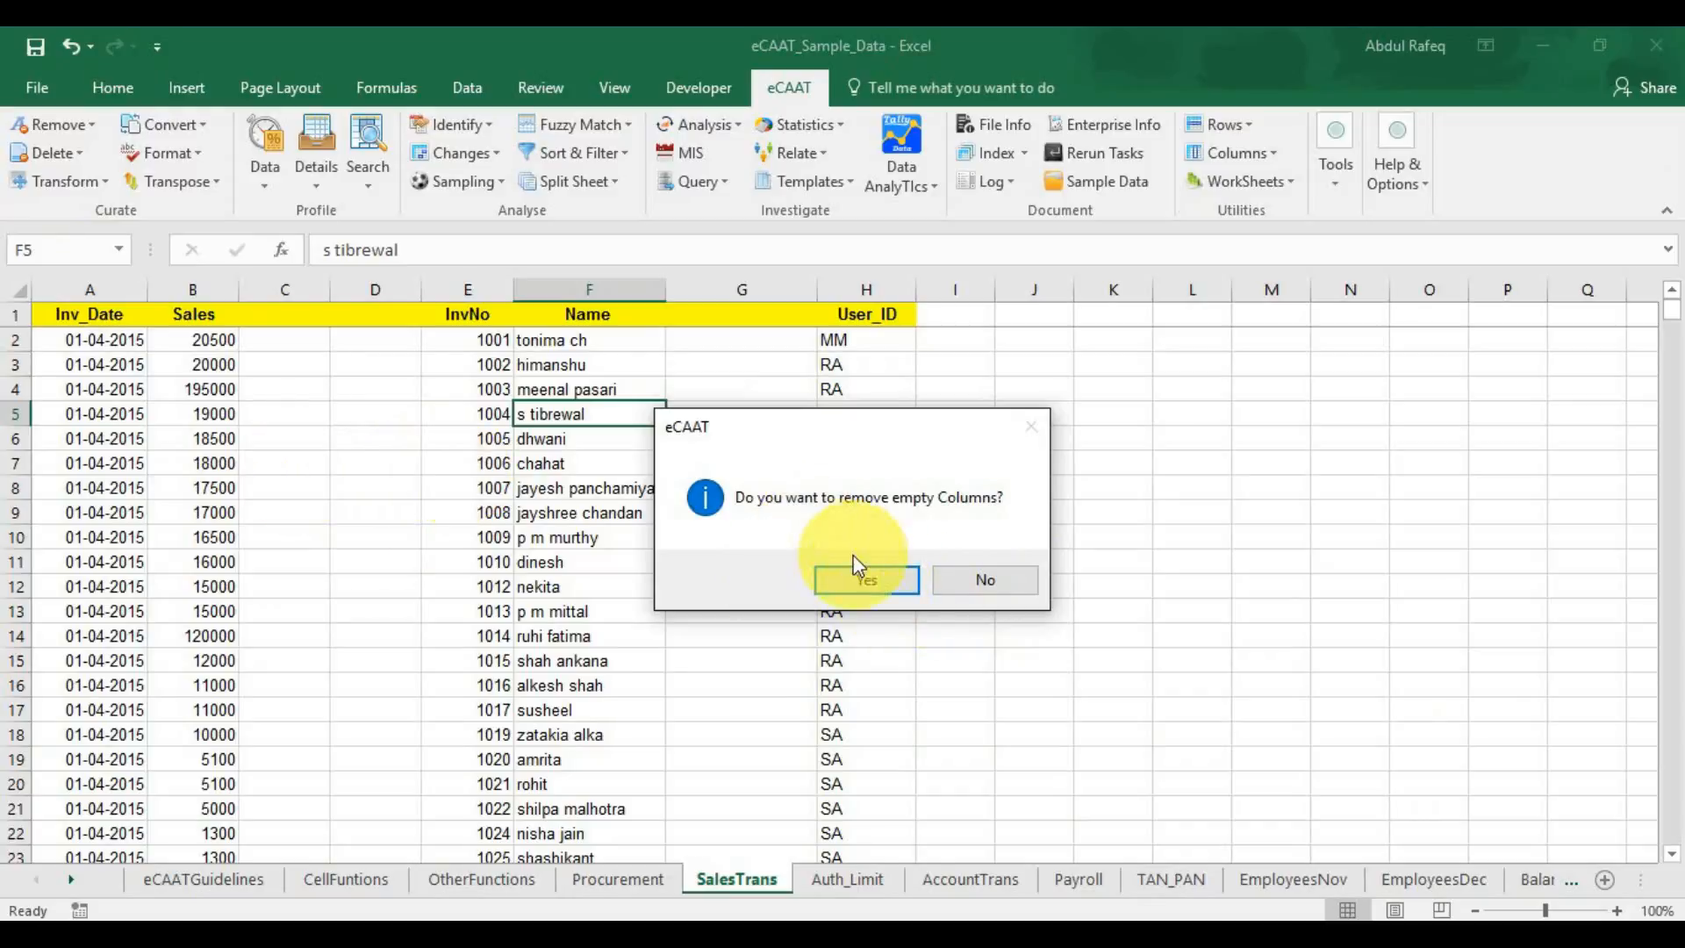
left_click(867, 579)
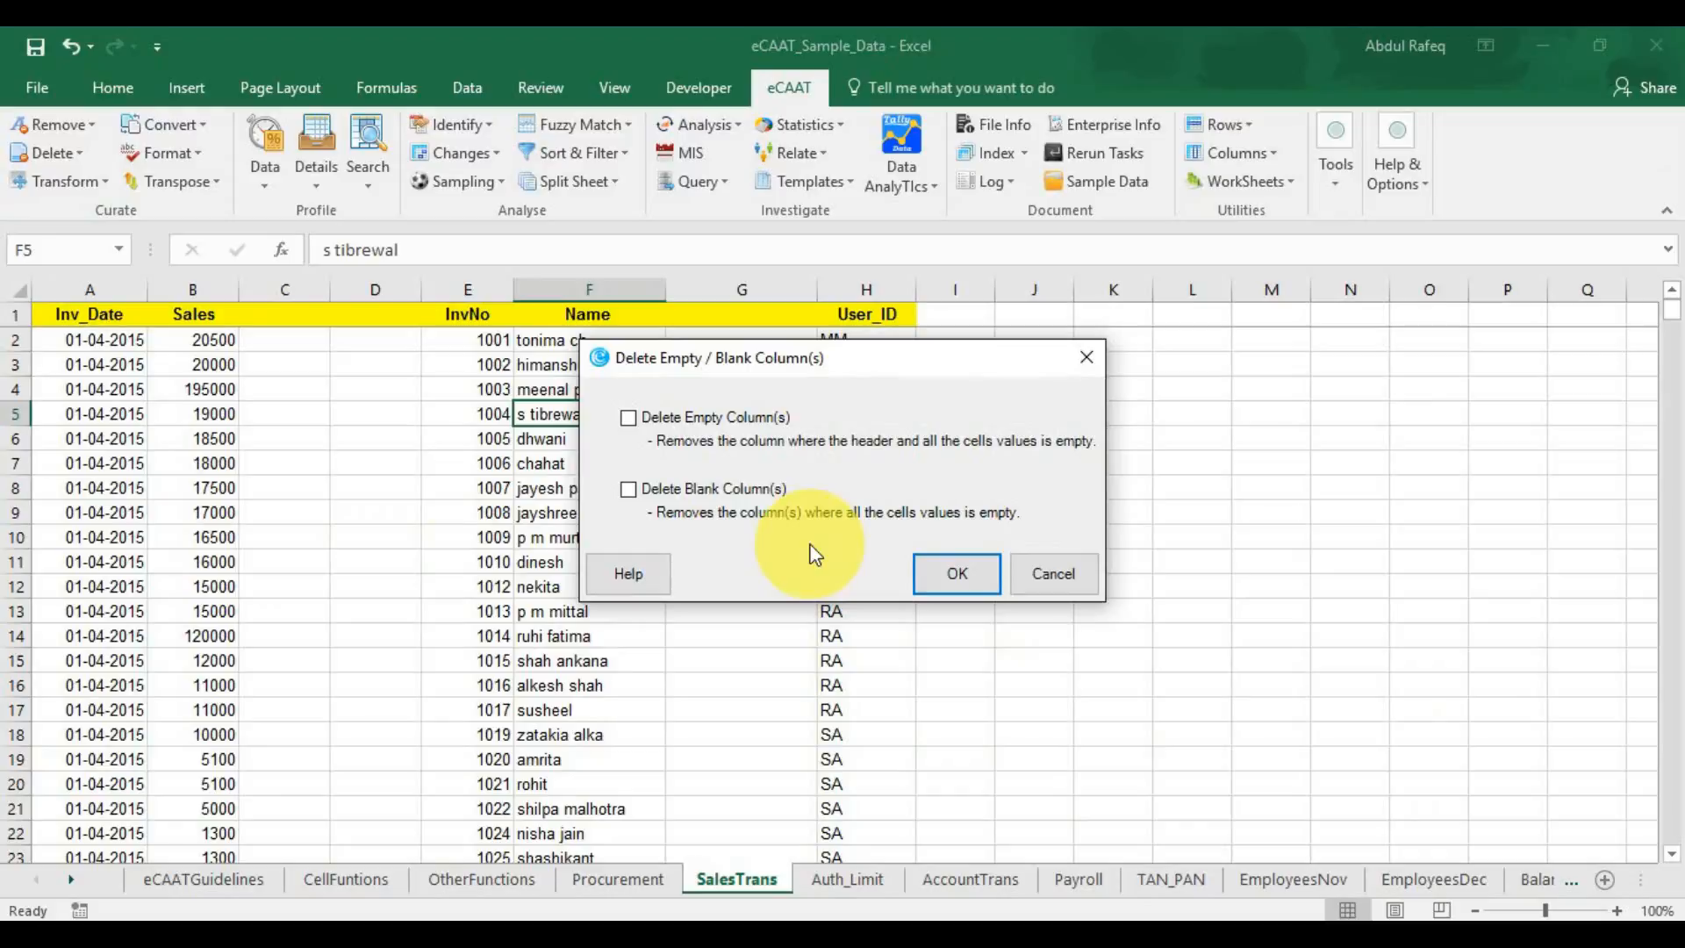
left_click(628, 417)
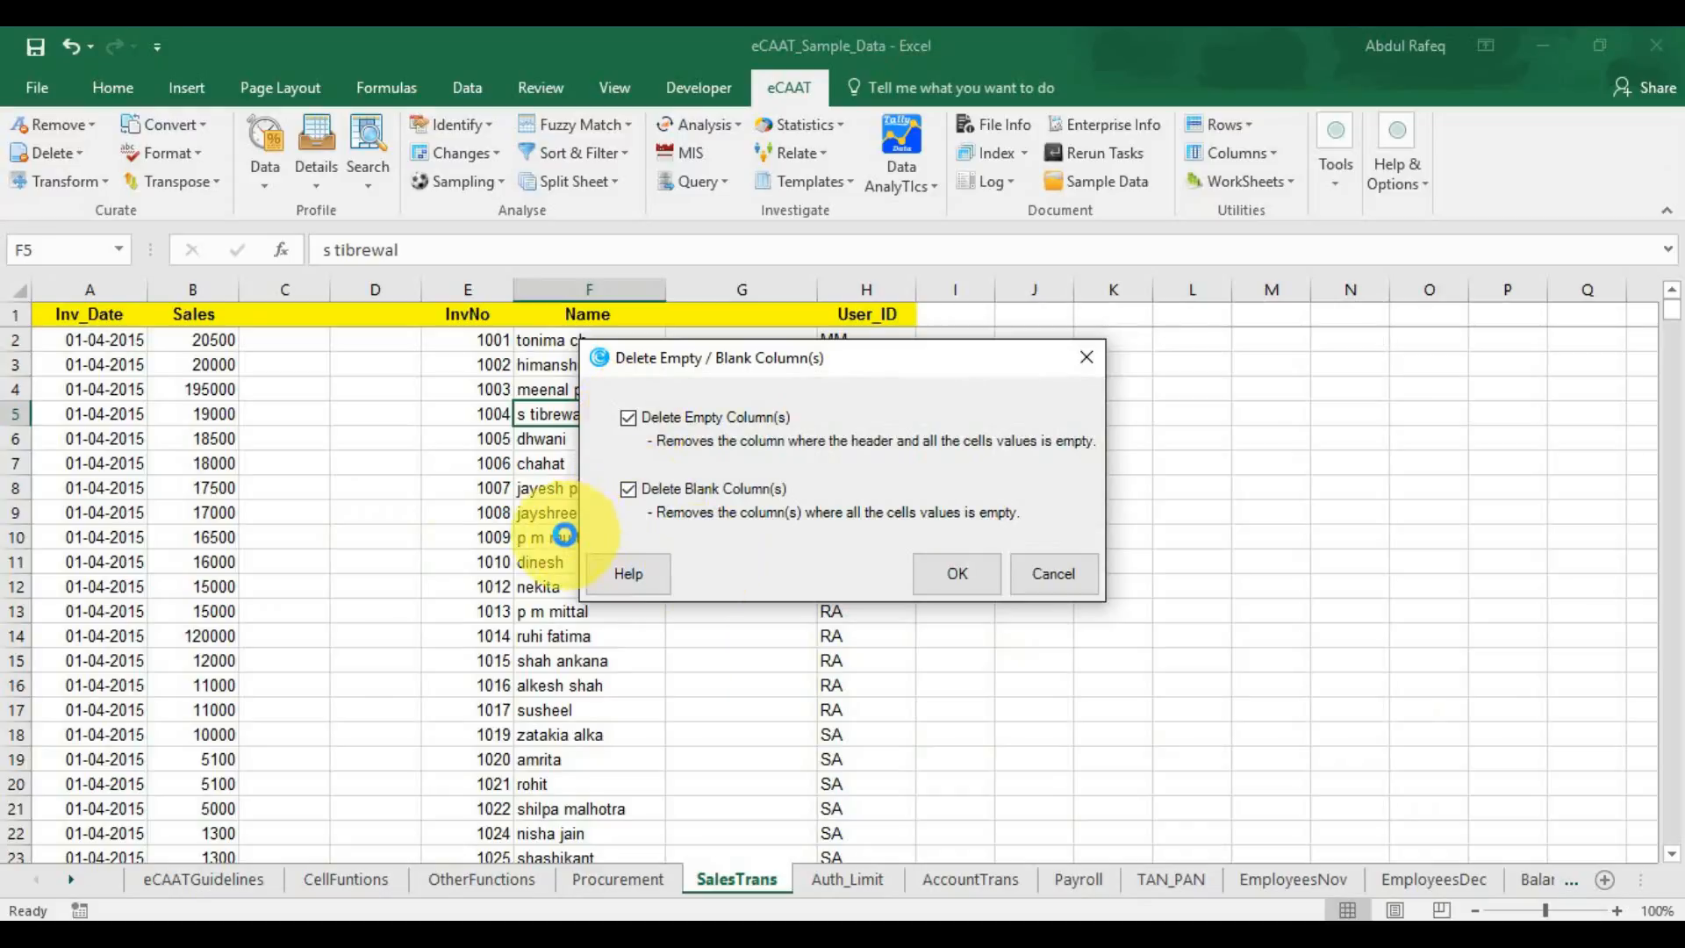
left_click(939, 574)
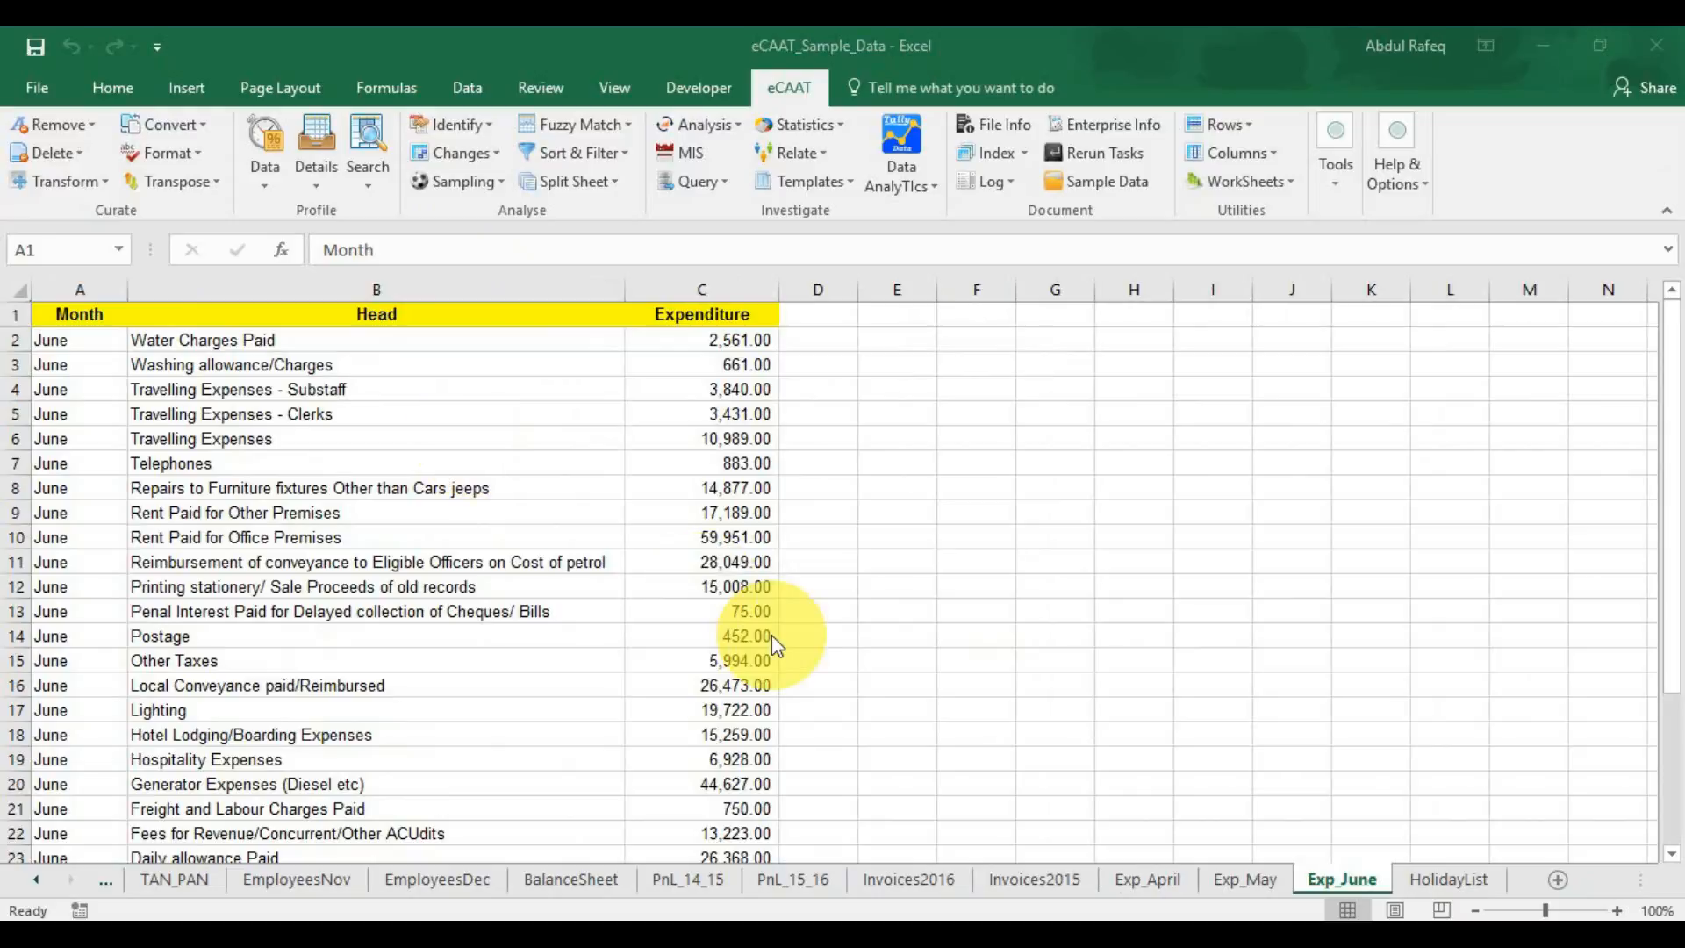
Delete all blank sheets from the workbook and accept that this cannot be undone
left_click(85, 158)
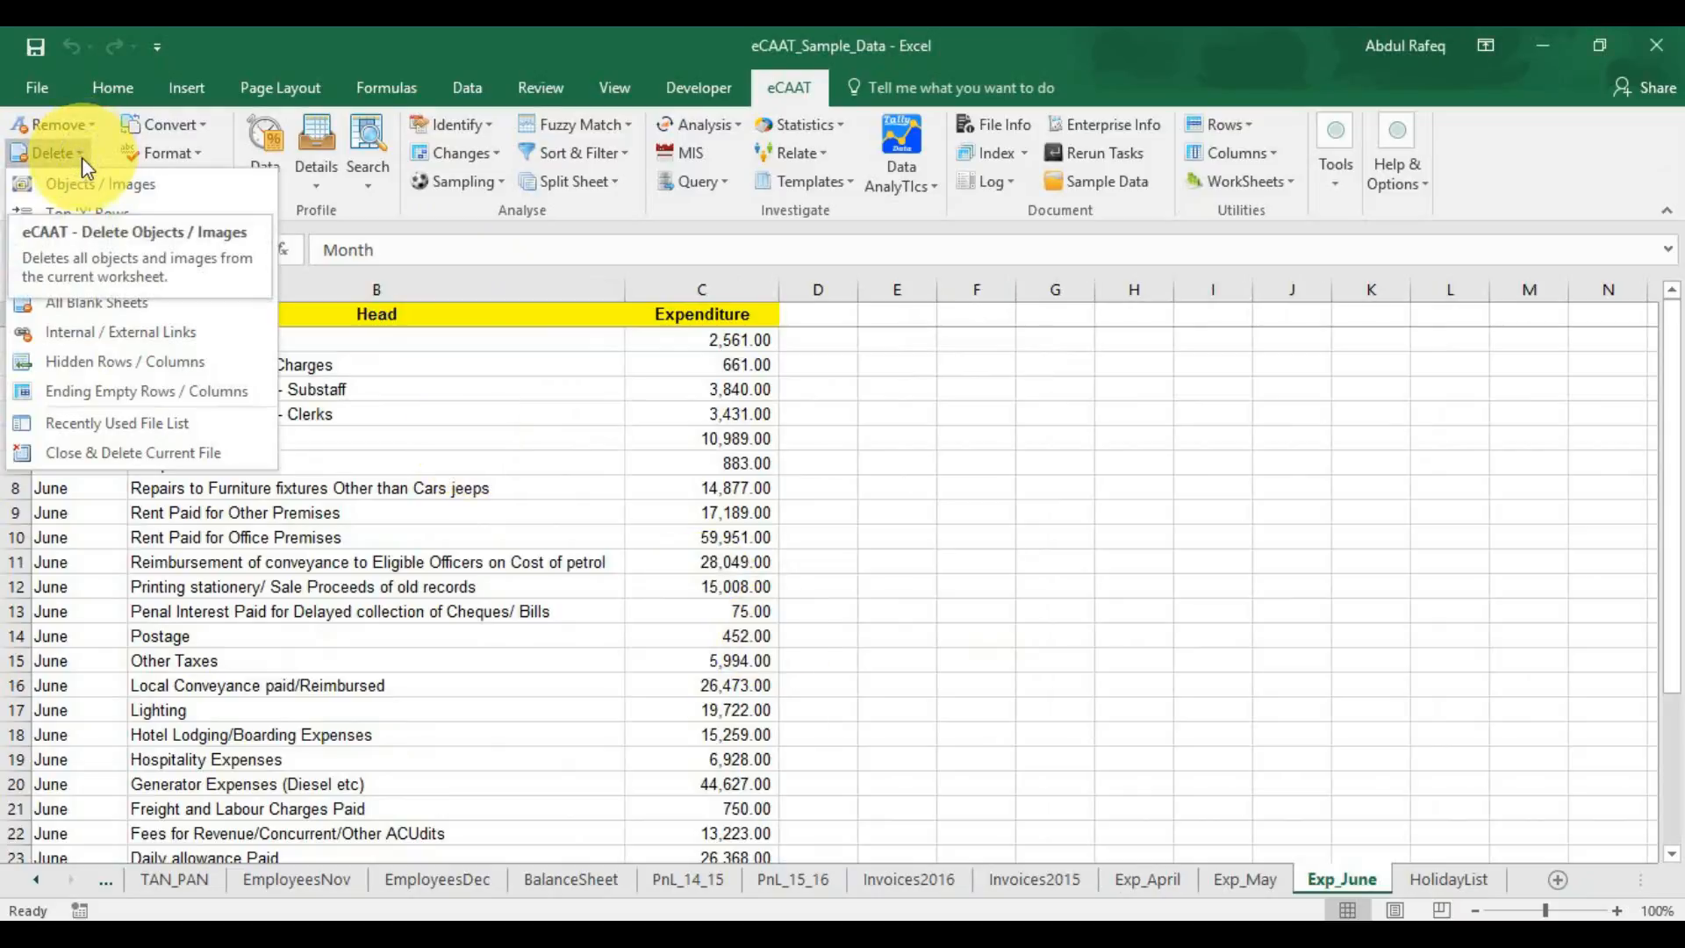
left_click(77, 302)
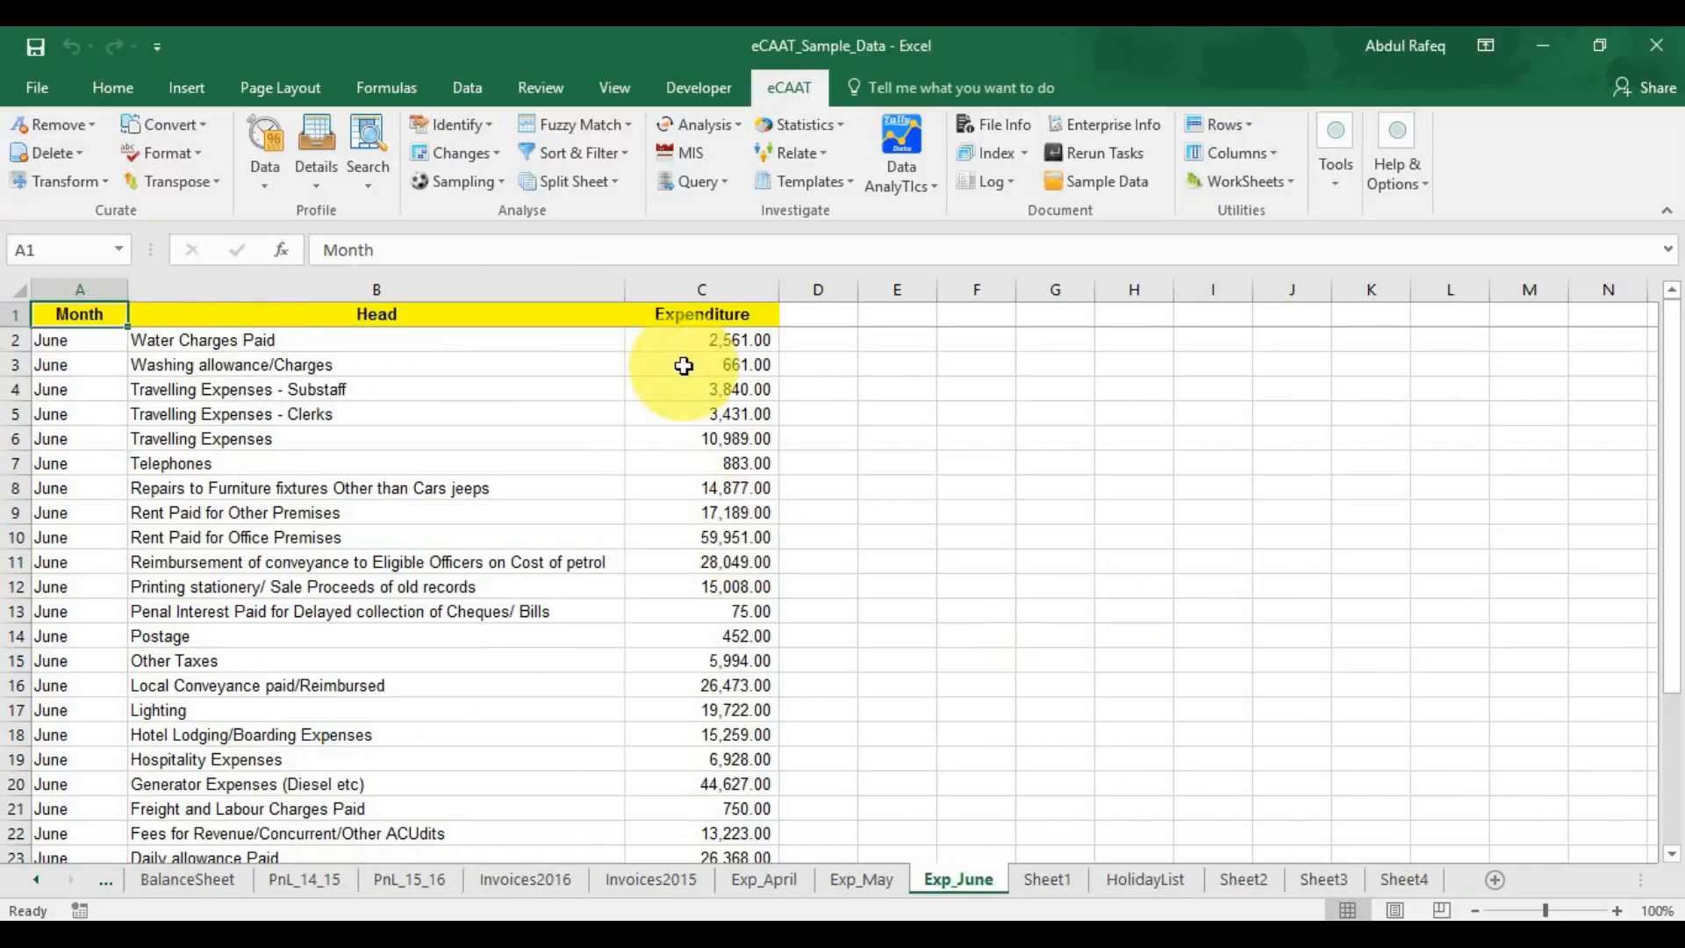
left_click(77, 156)
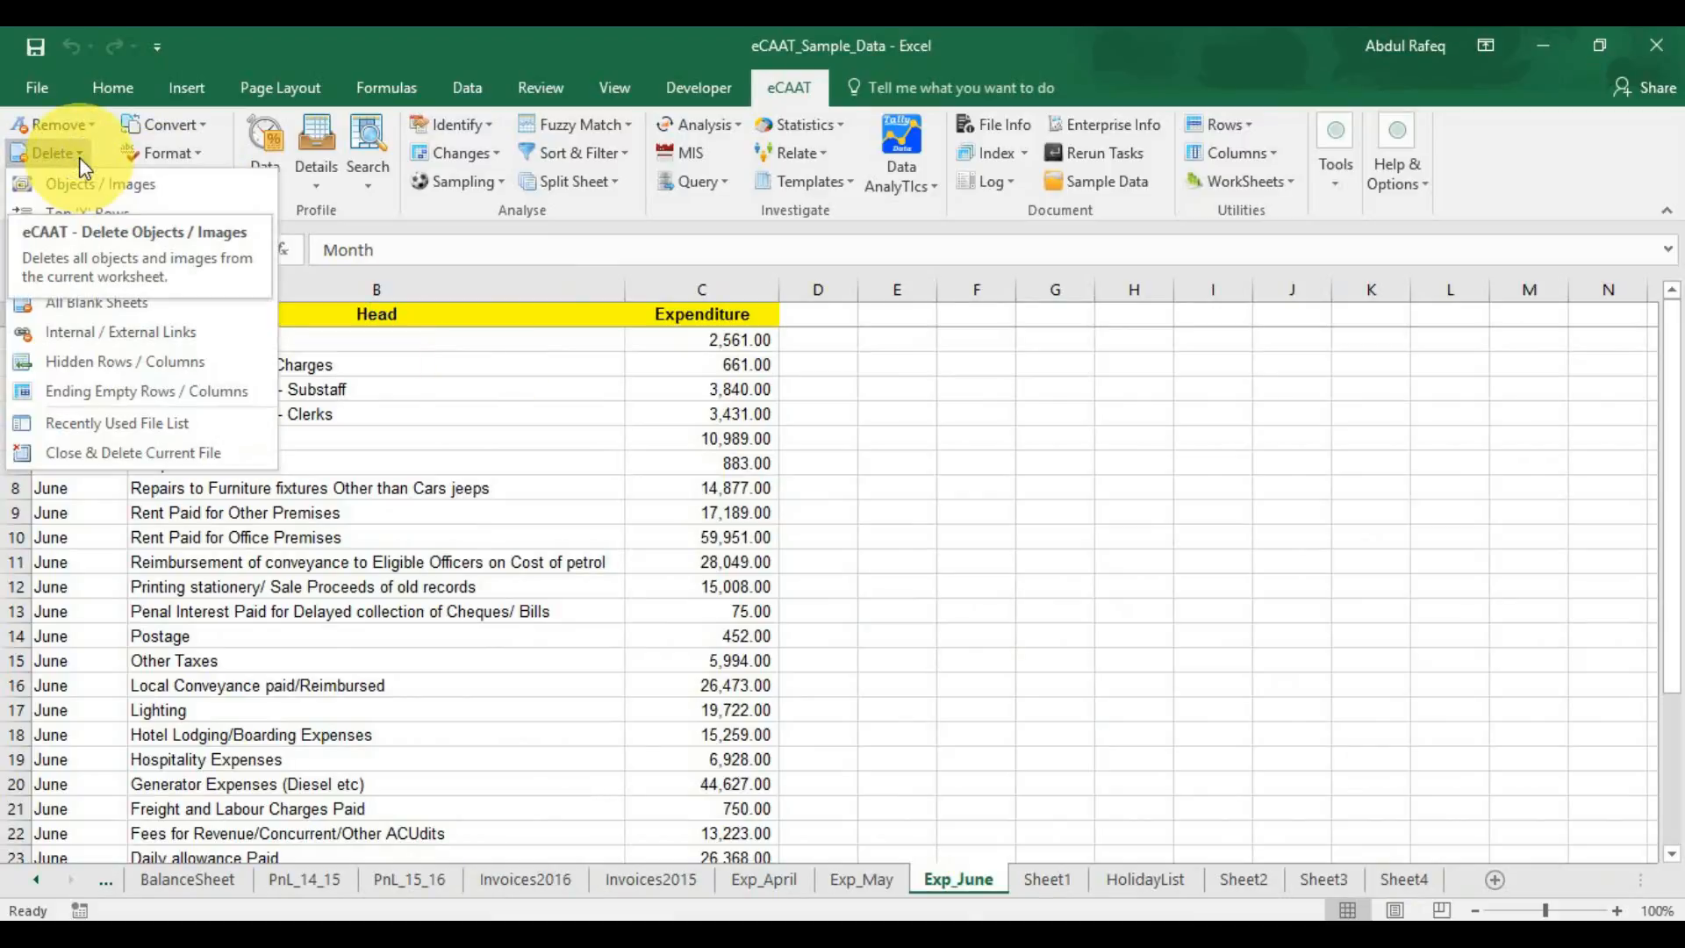
left_click(93, 300)
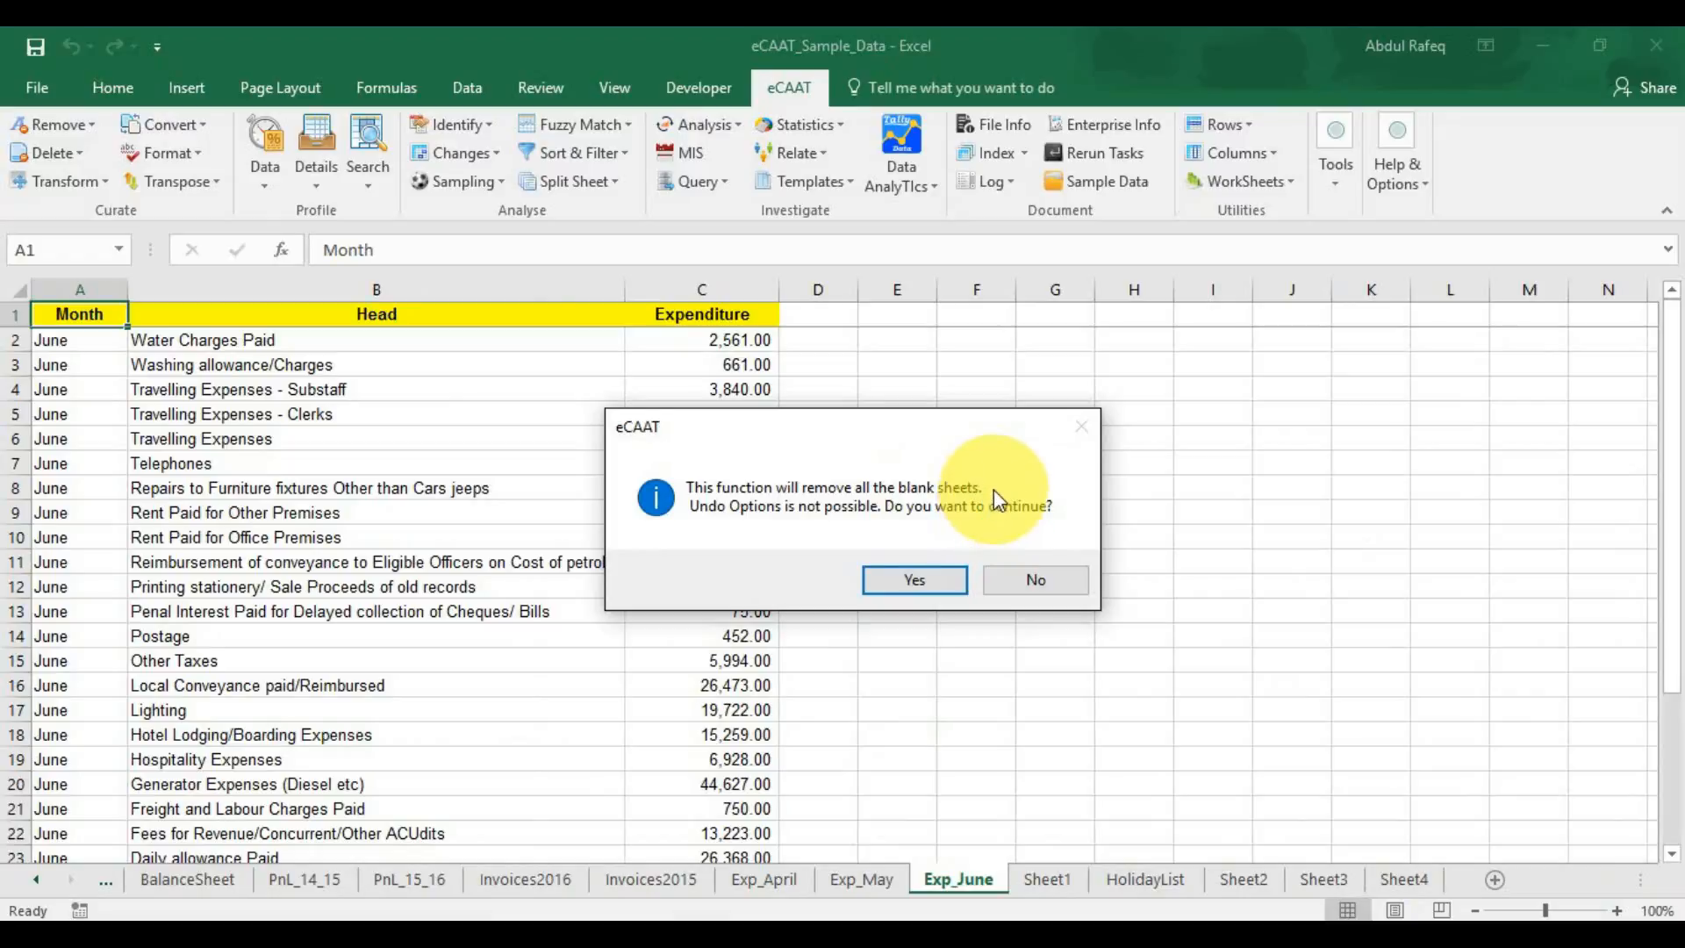
left_click(913, 588)
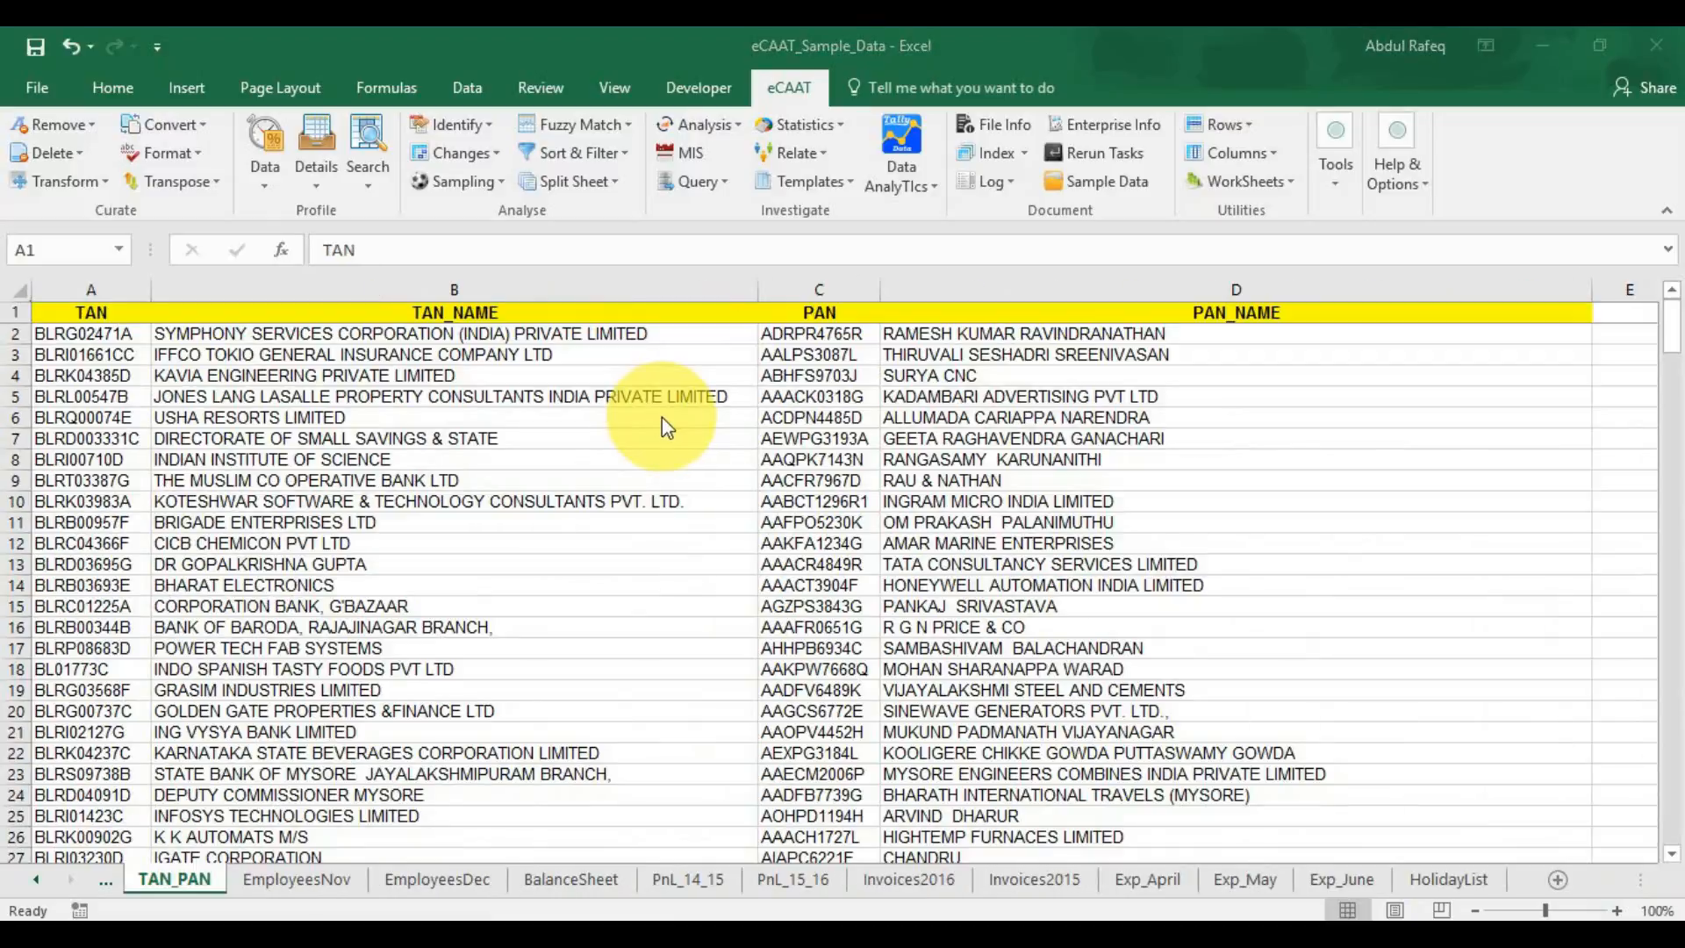
List the internal and external links on the HolidayList sheet and extract the hyperlink details to a worksheet
left_click(83, 155)
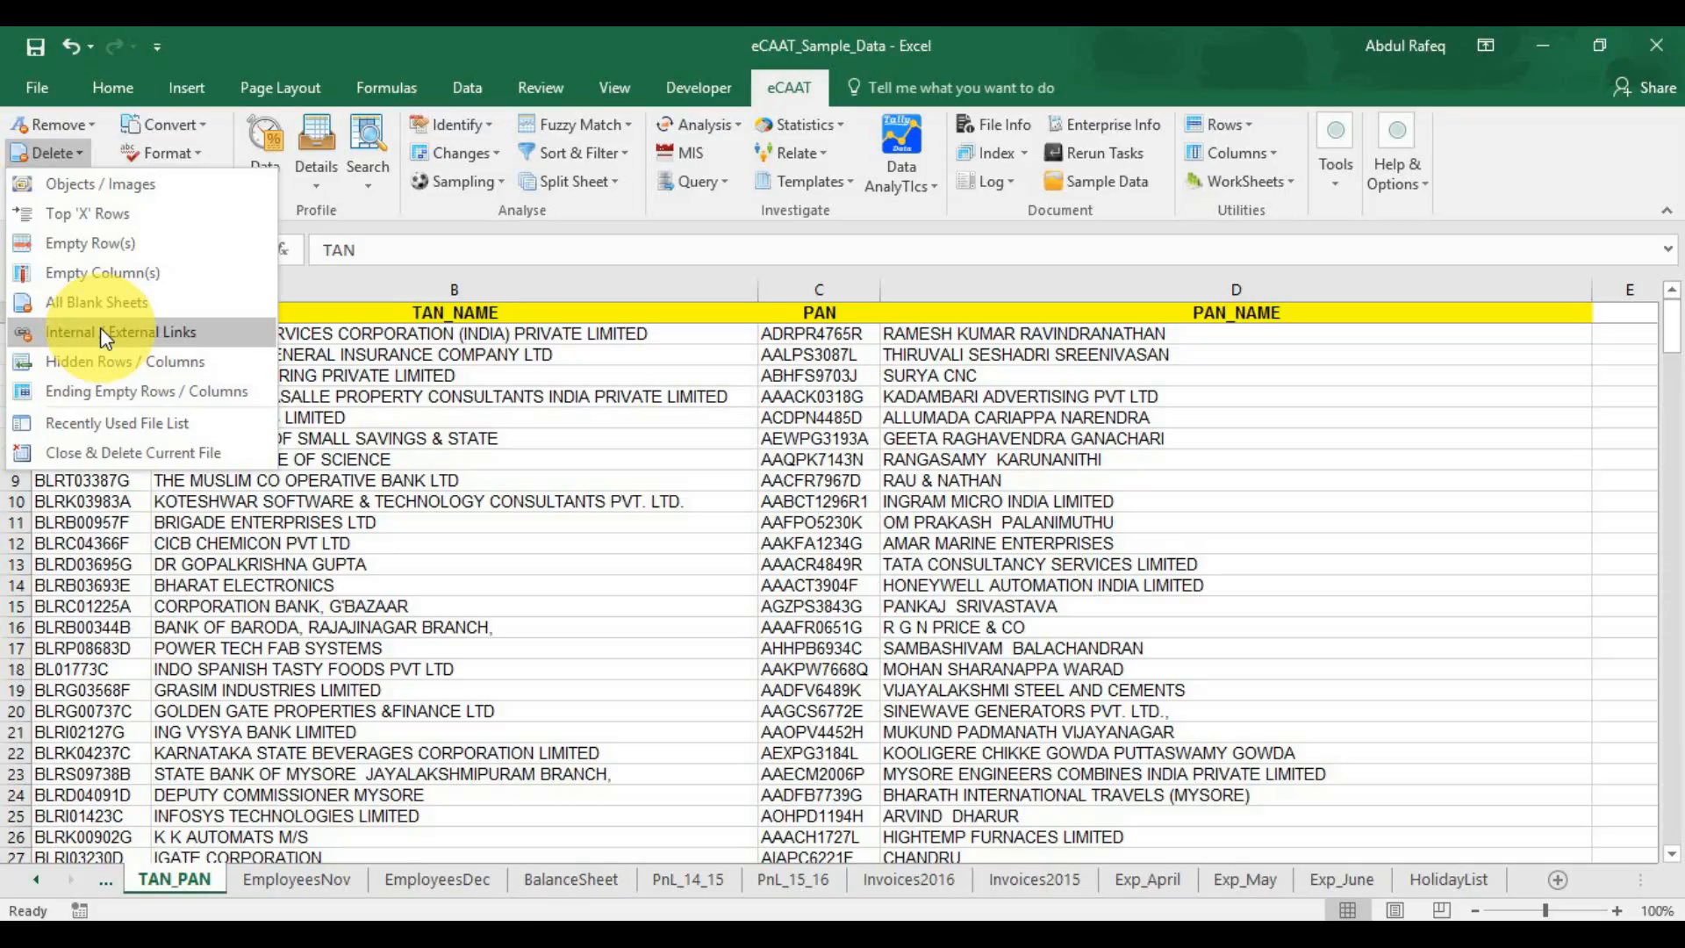
left_click(1229, 529)
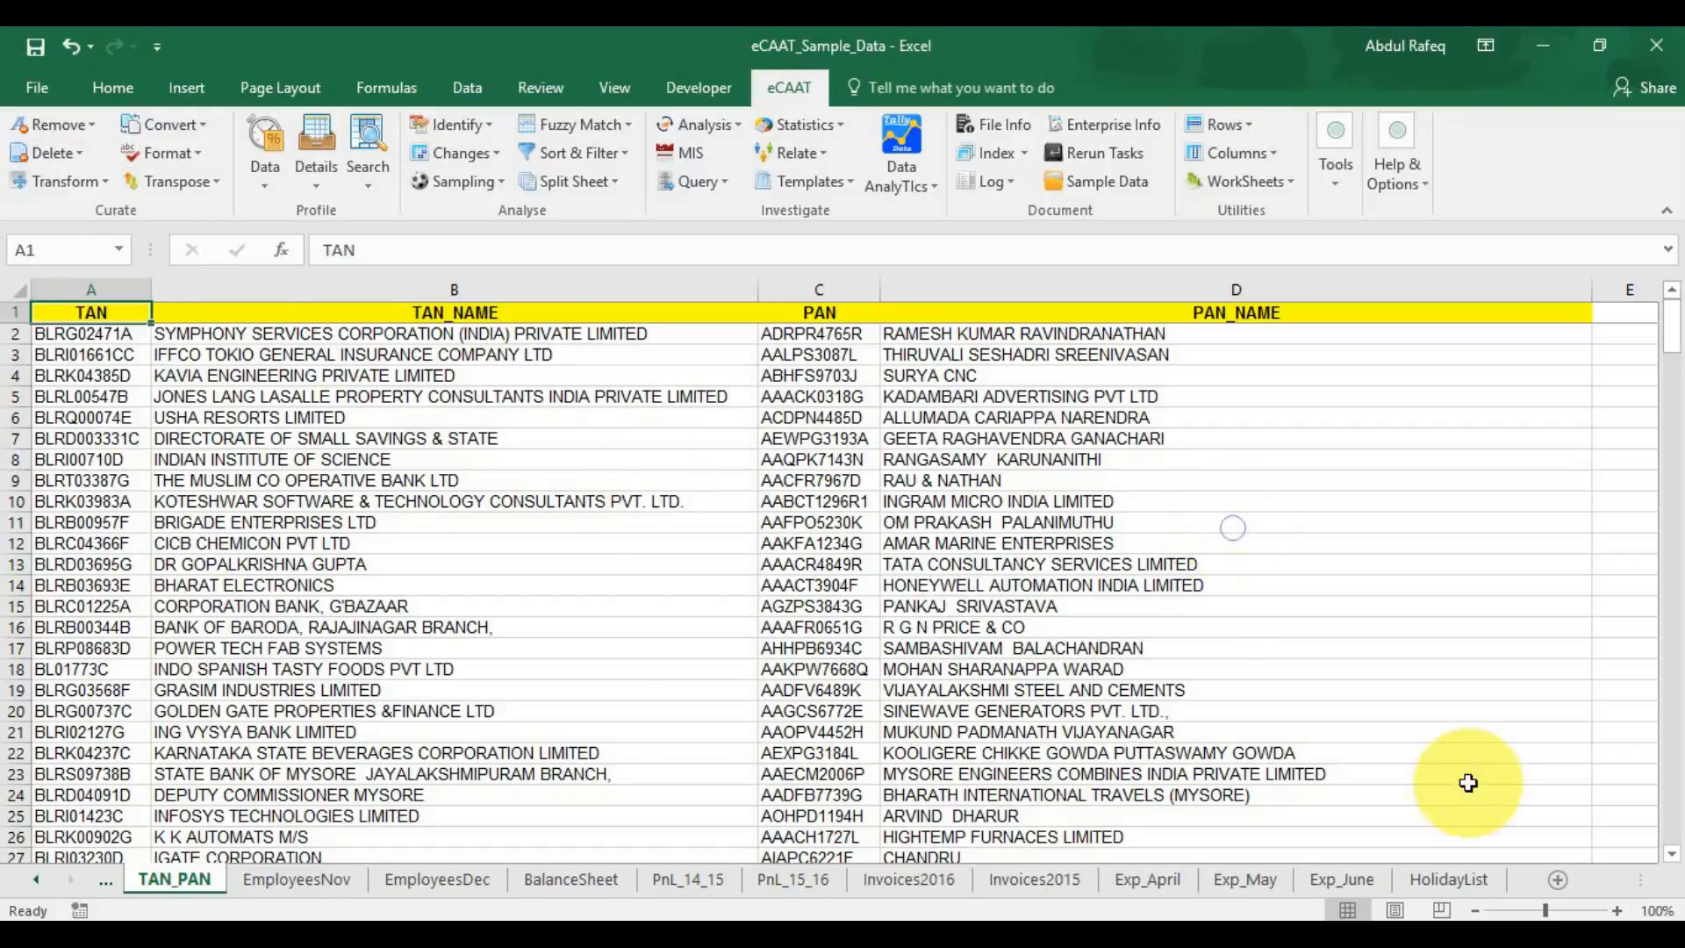
left_click(1453, 880)
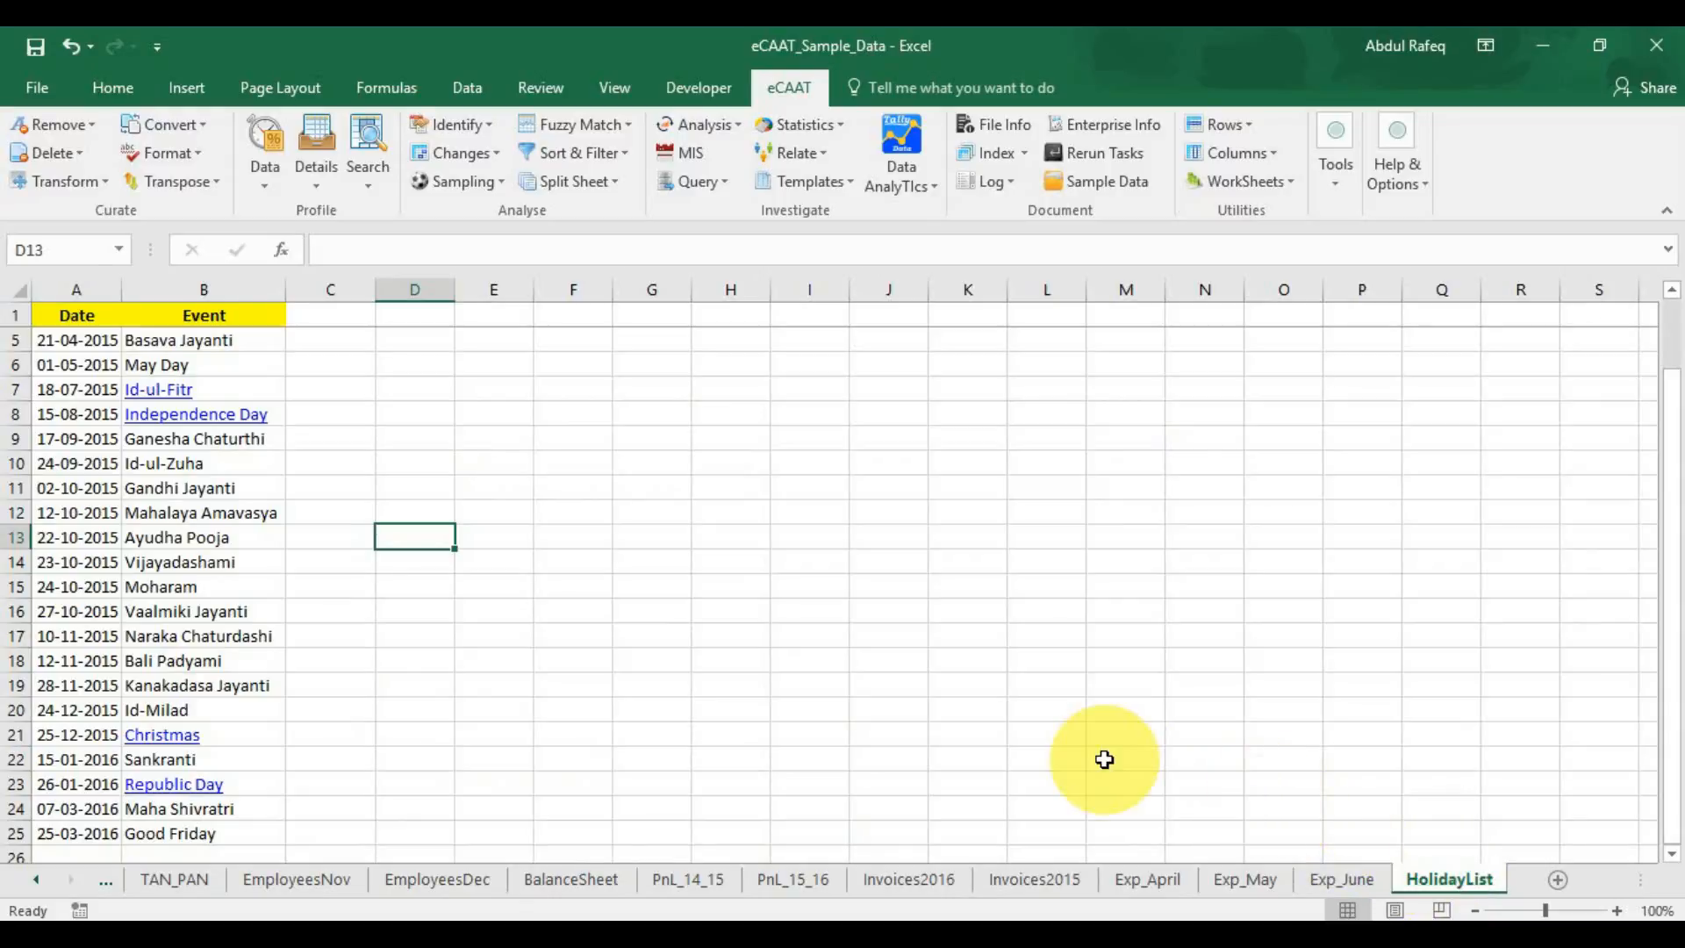
left_click(82, 156)
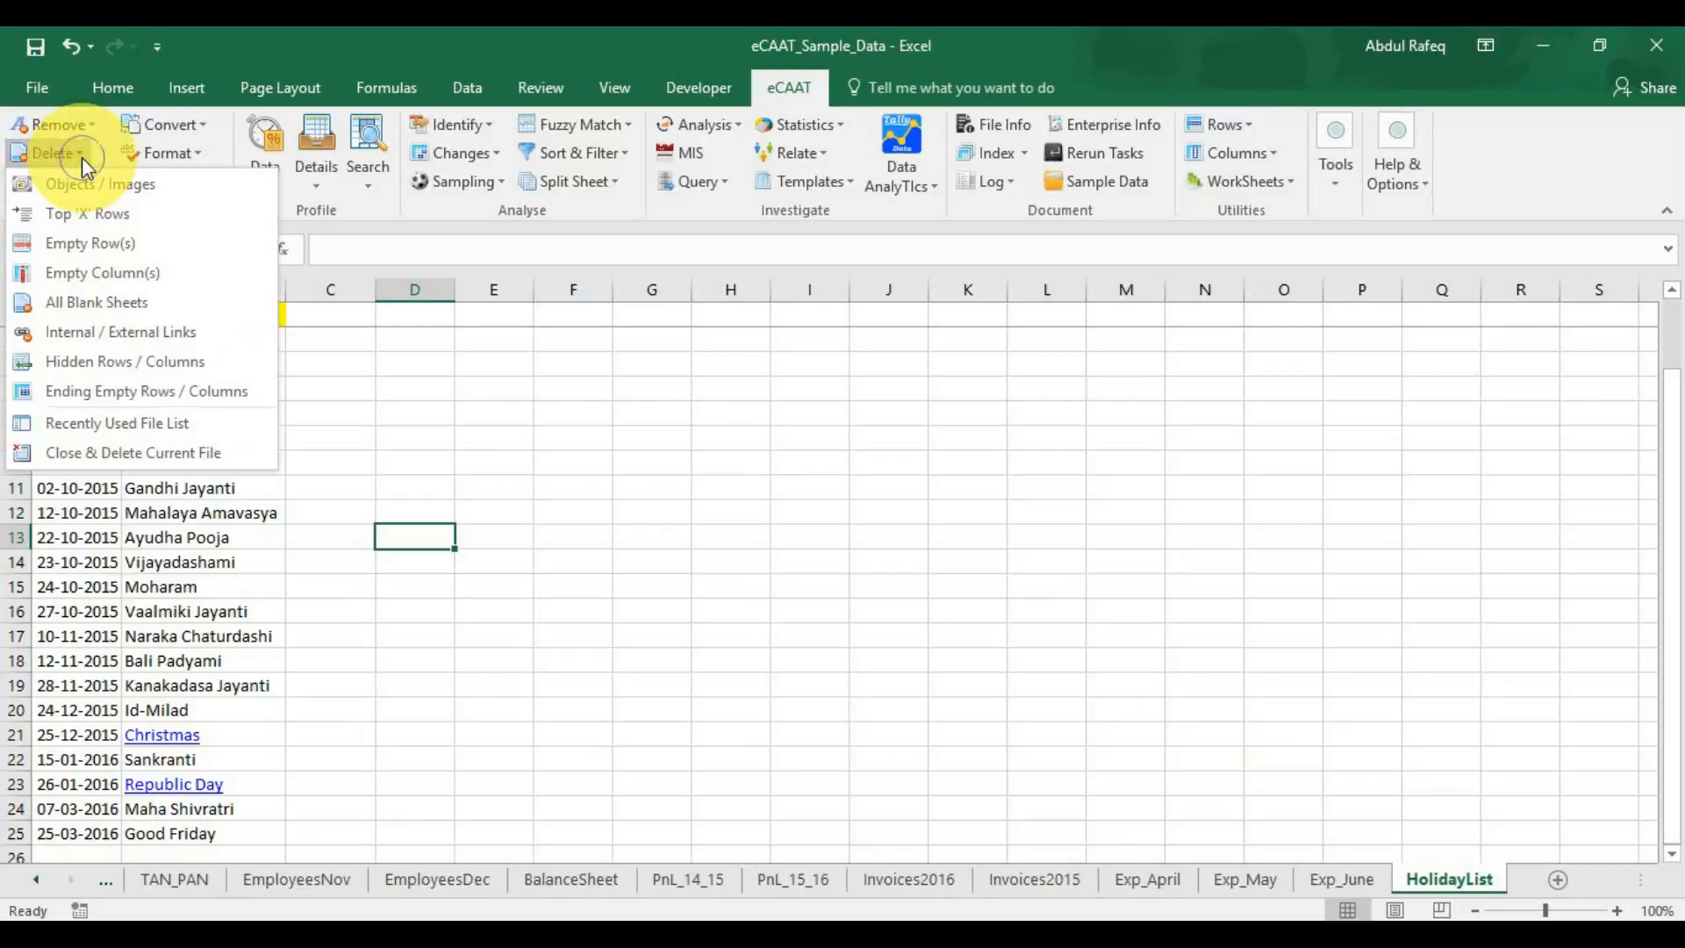
left_click(113, 333)
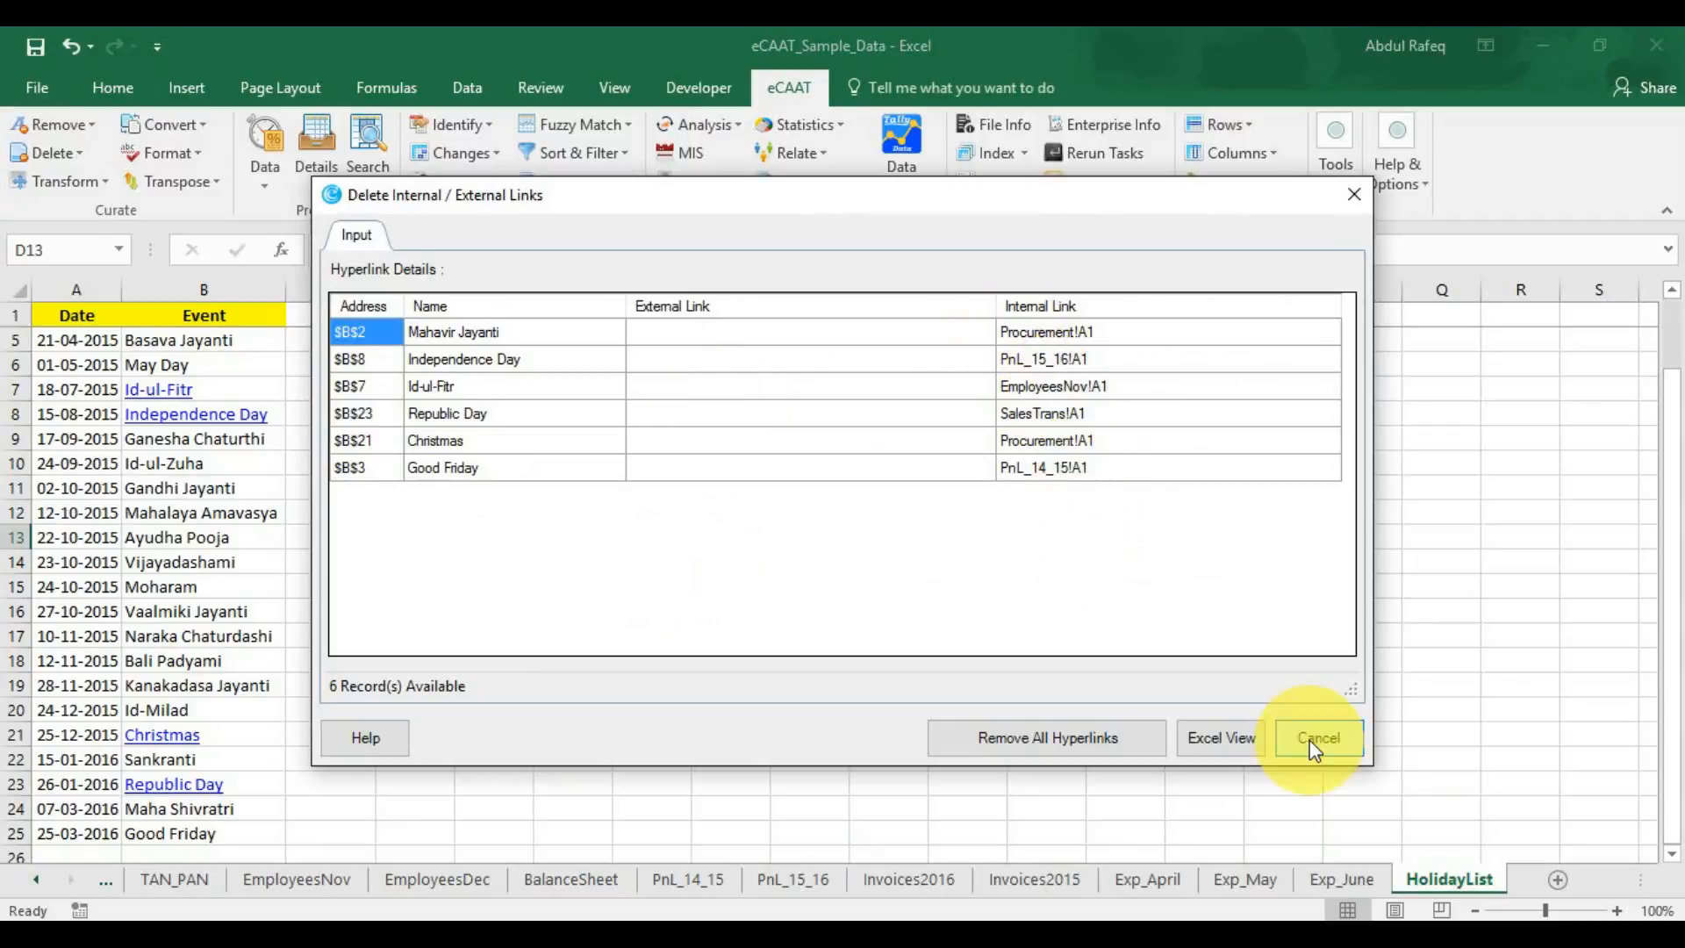
left_click(1220, 740)
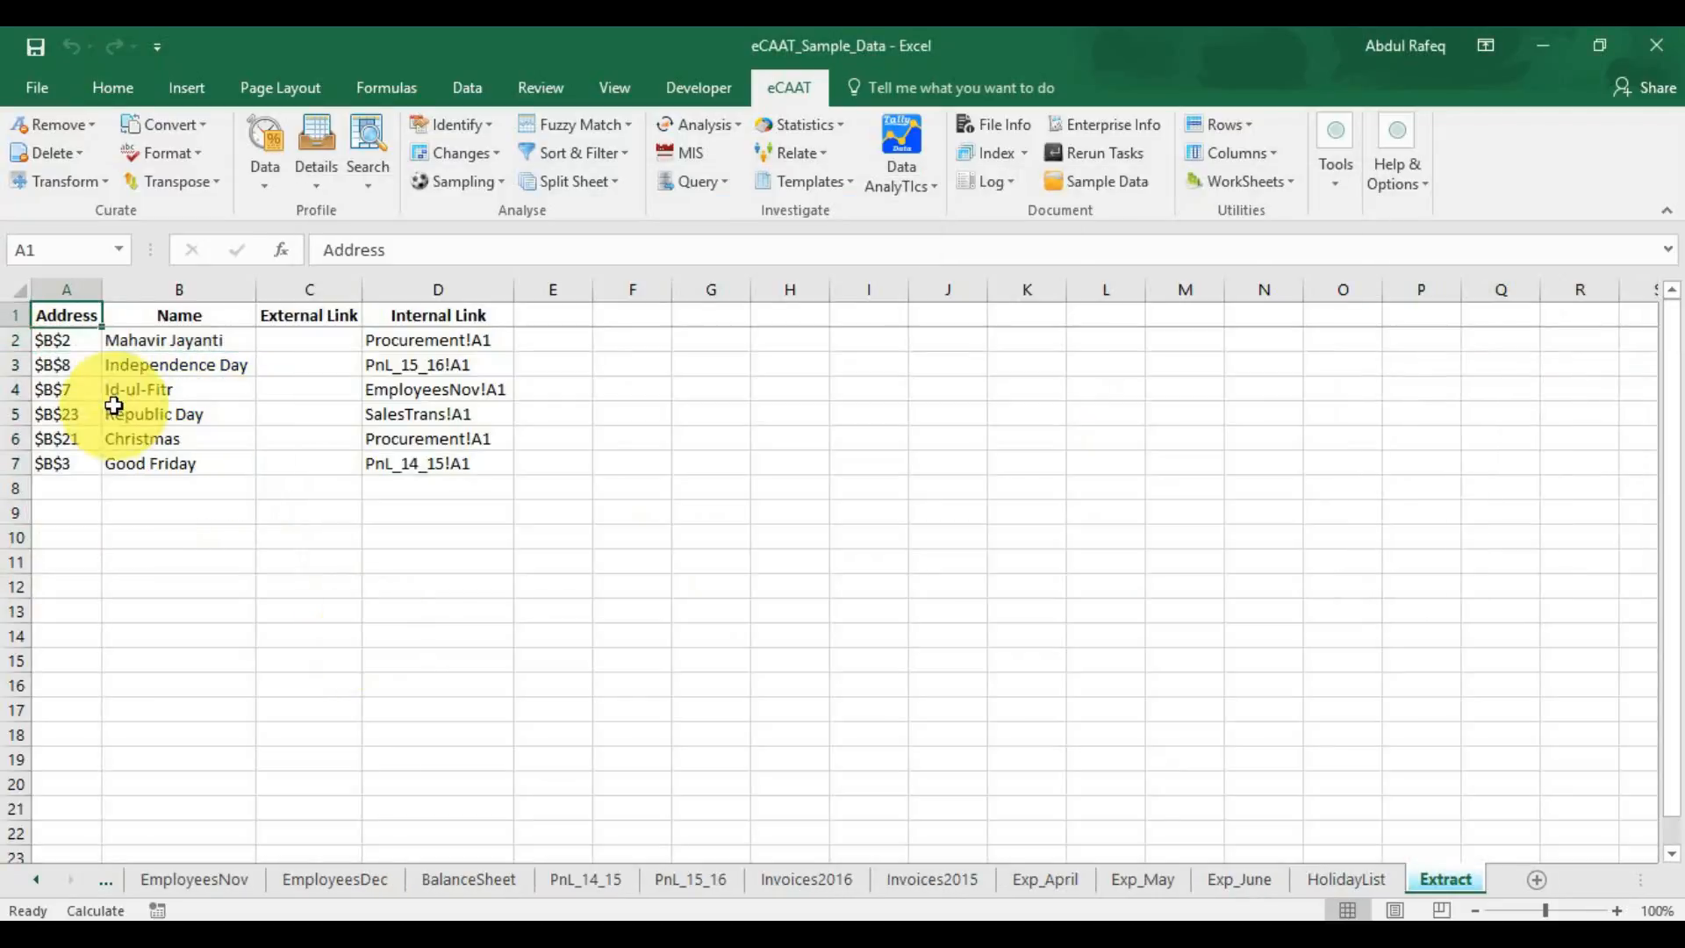
left_click_drag(51, 339, 456, 464)
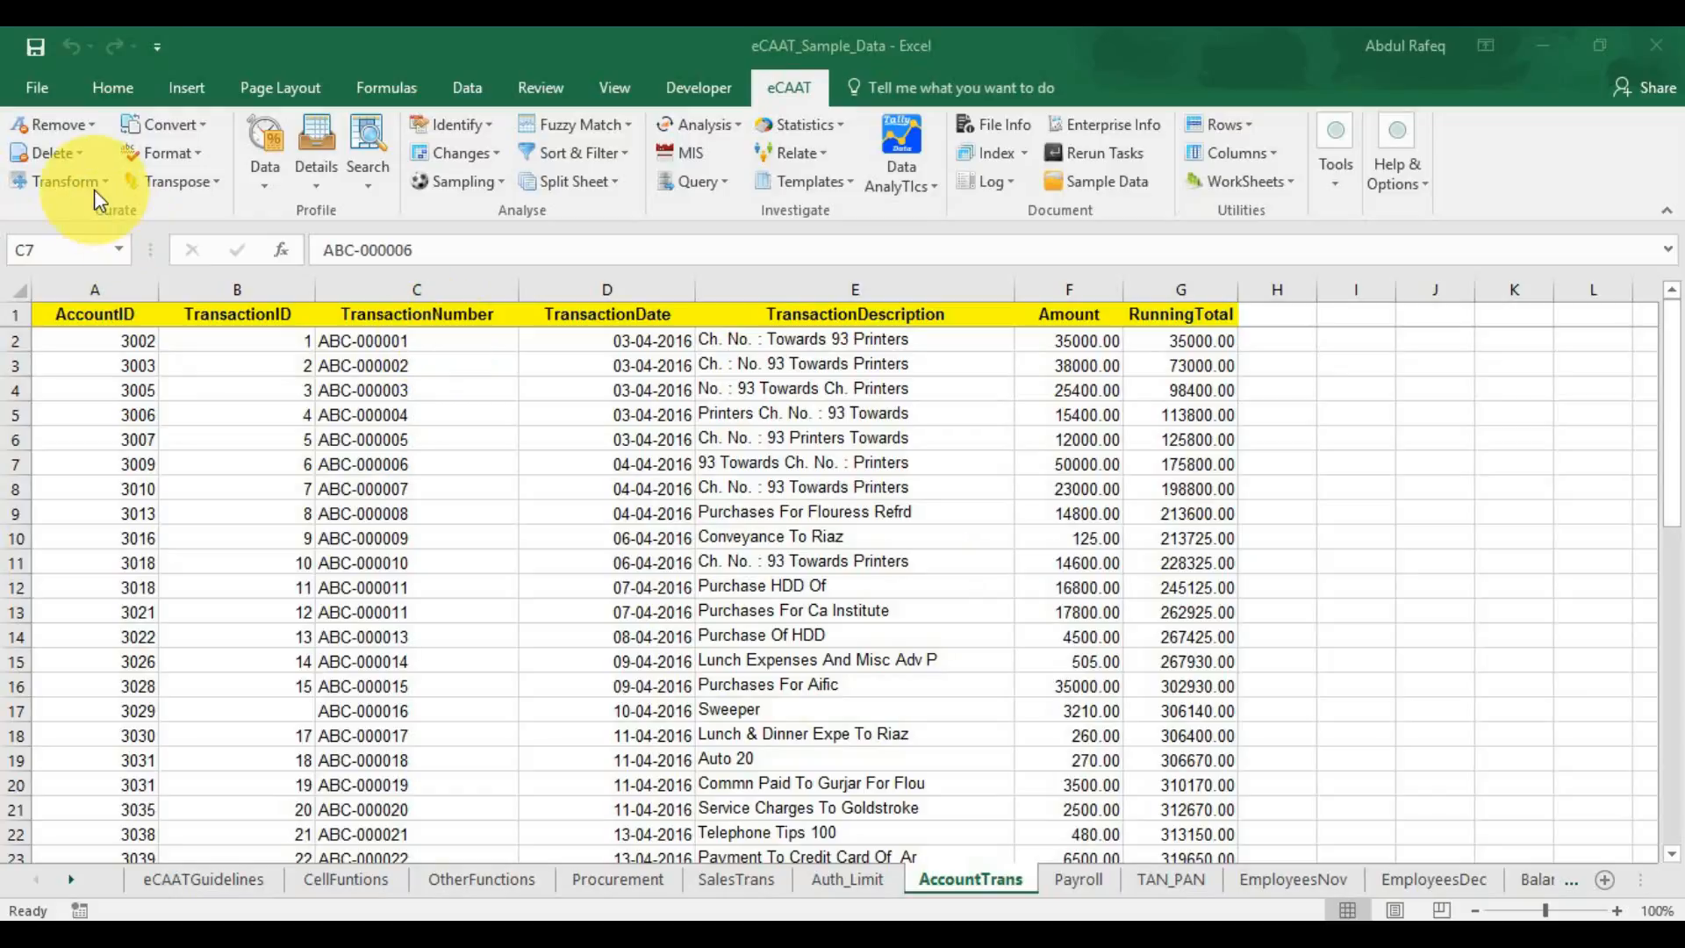
Delete both the hidden rows and the hidden columns from the entire AccountTrans worksheet
left_click(81, 155)
left_click(82, 155)
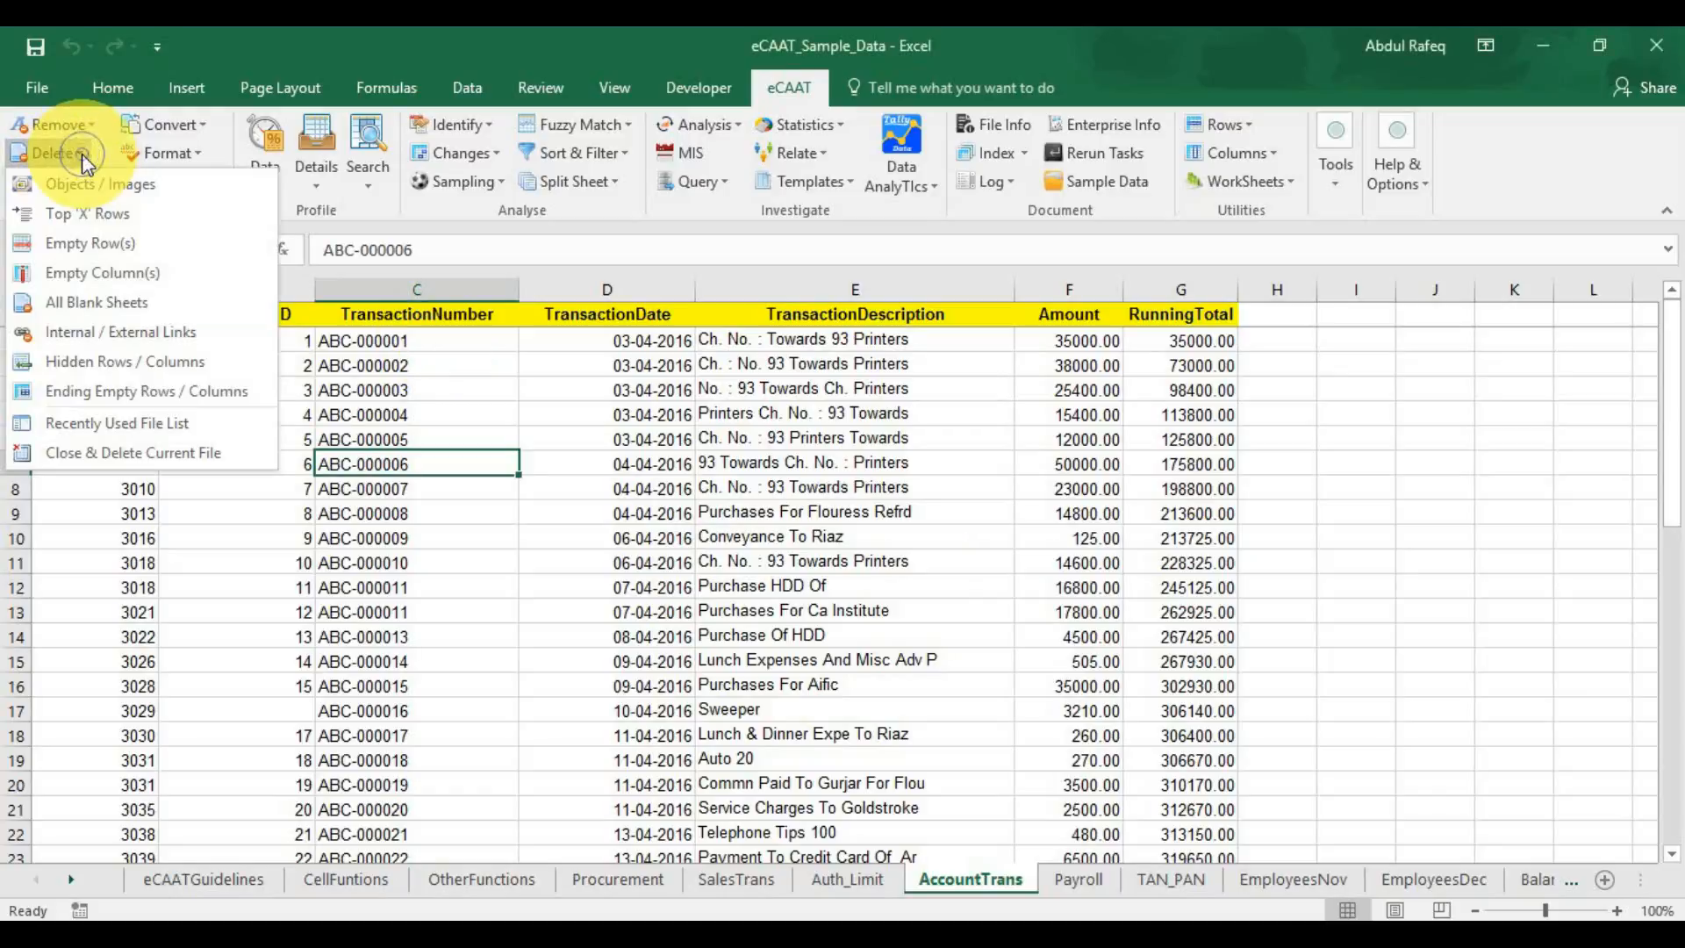
left_click(124, 360)
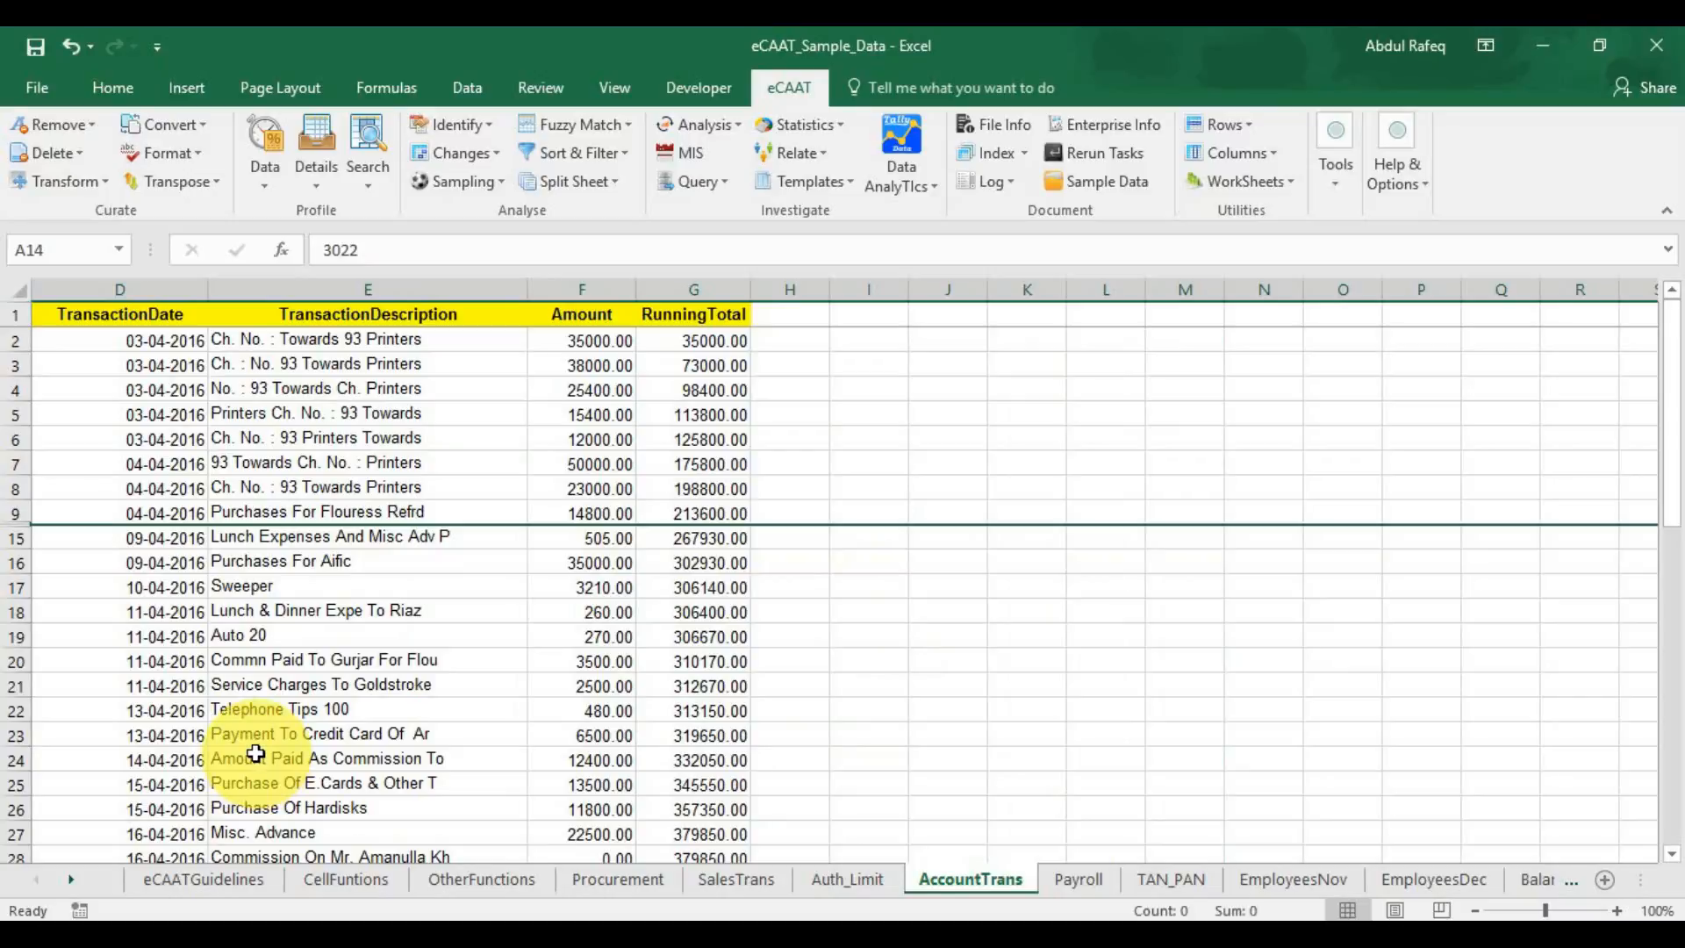
left_click(77, 156)
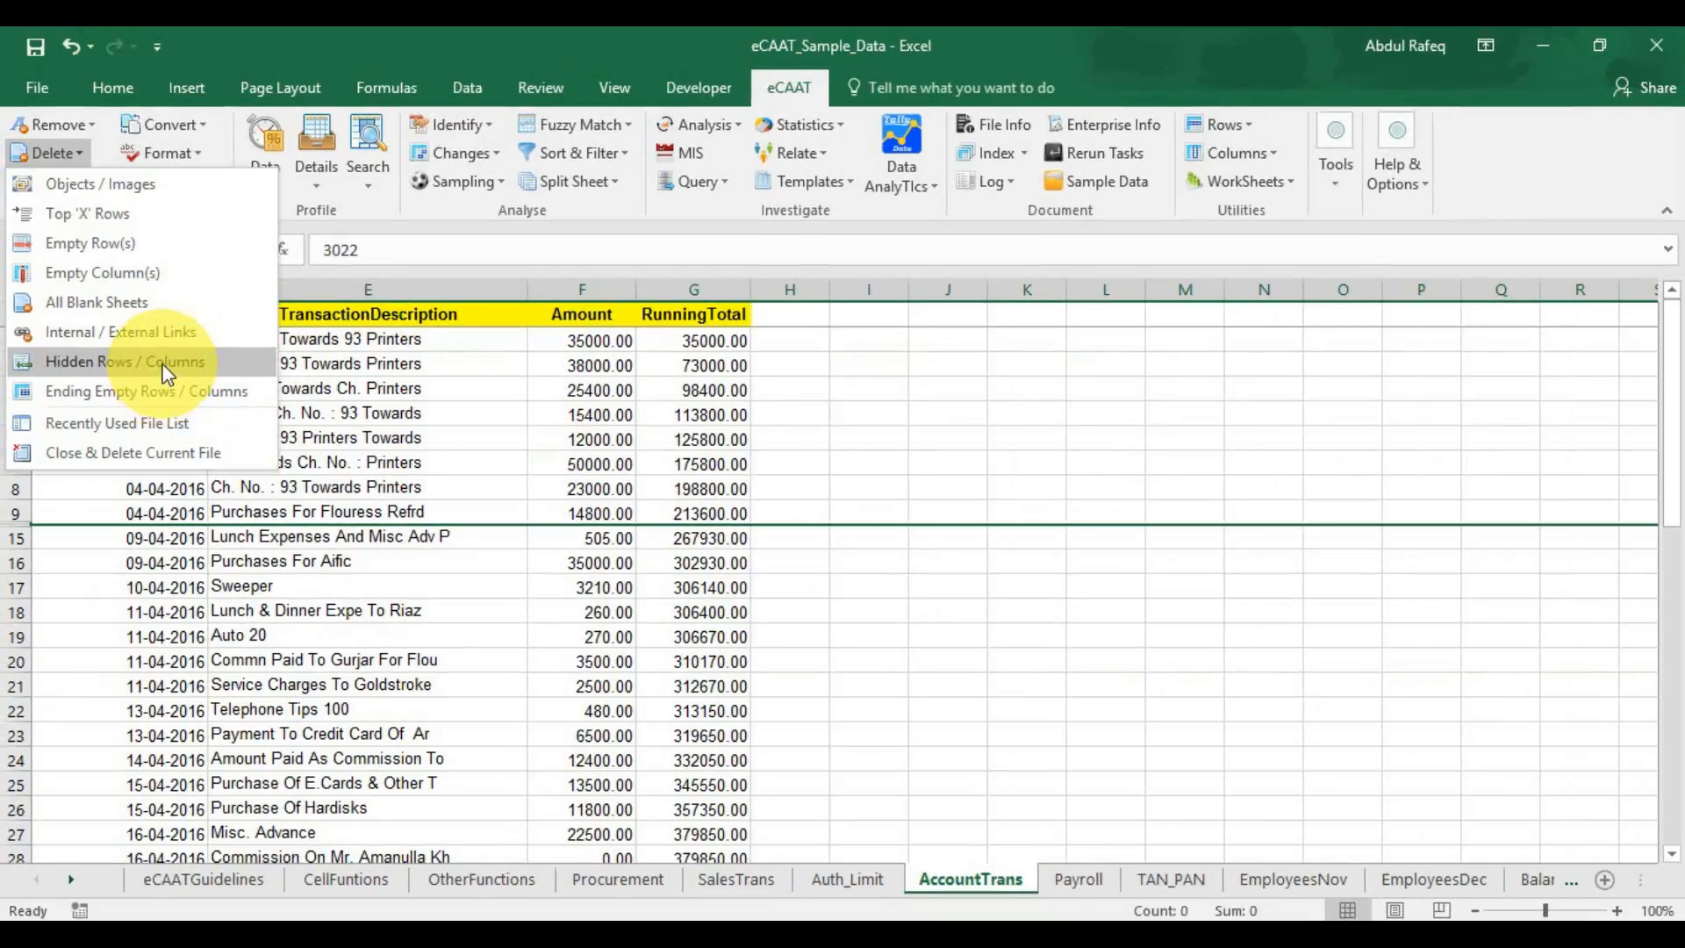
left_click(167, 372)
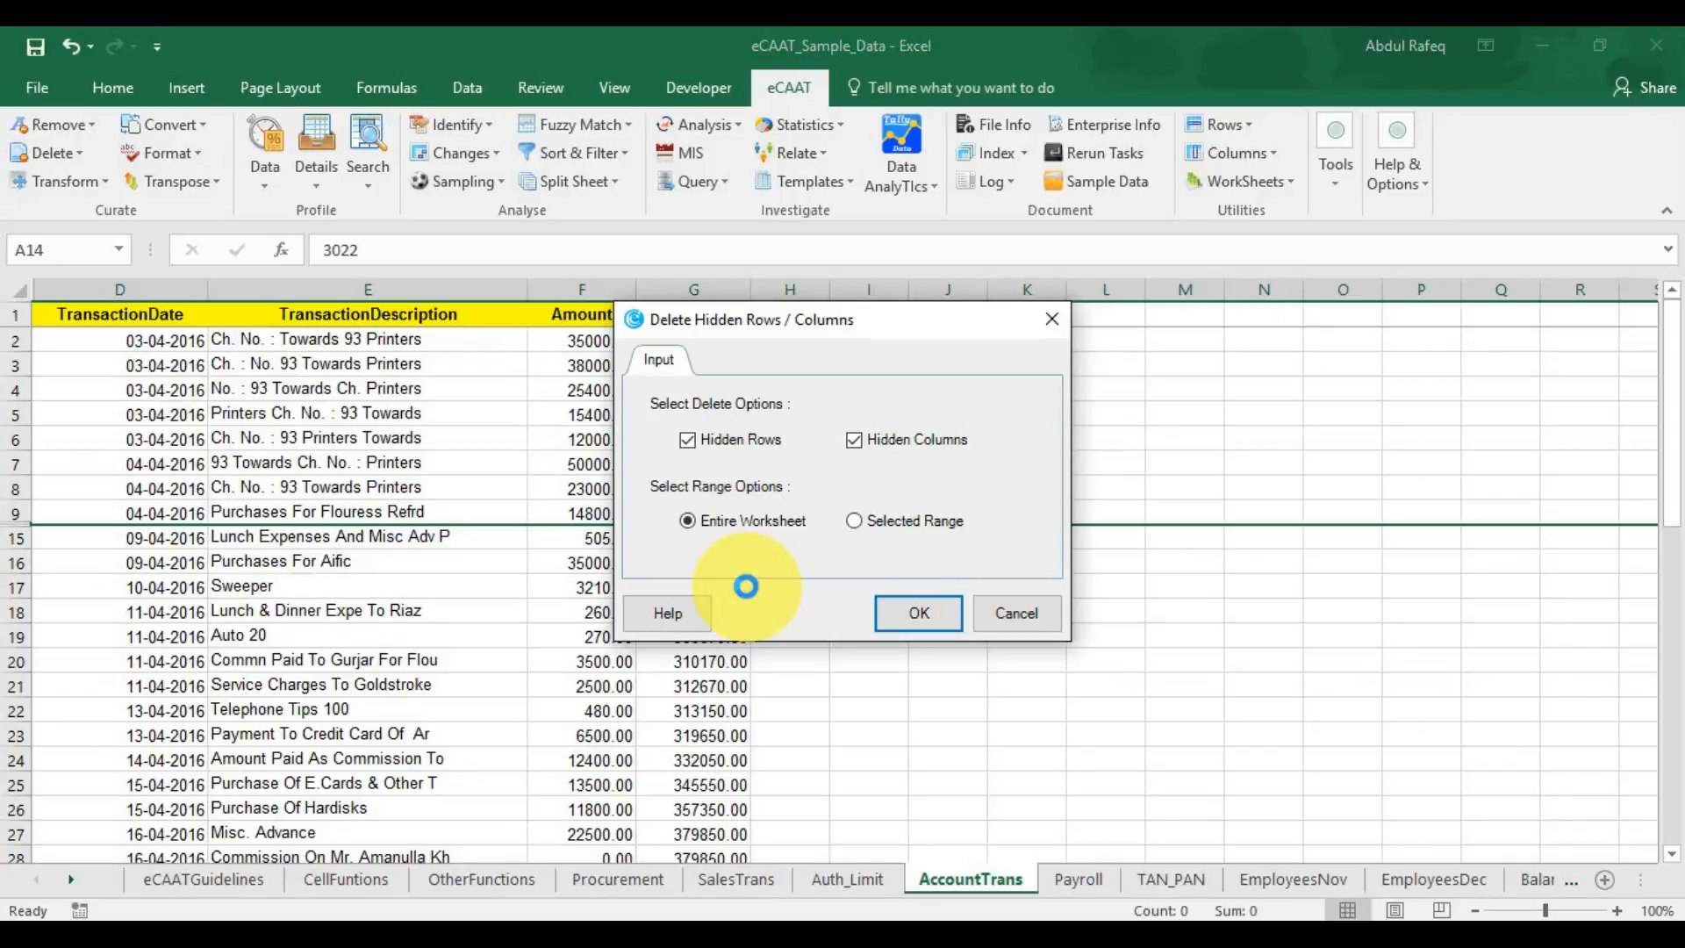
left_click(688, 441)
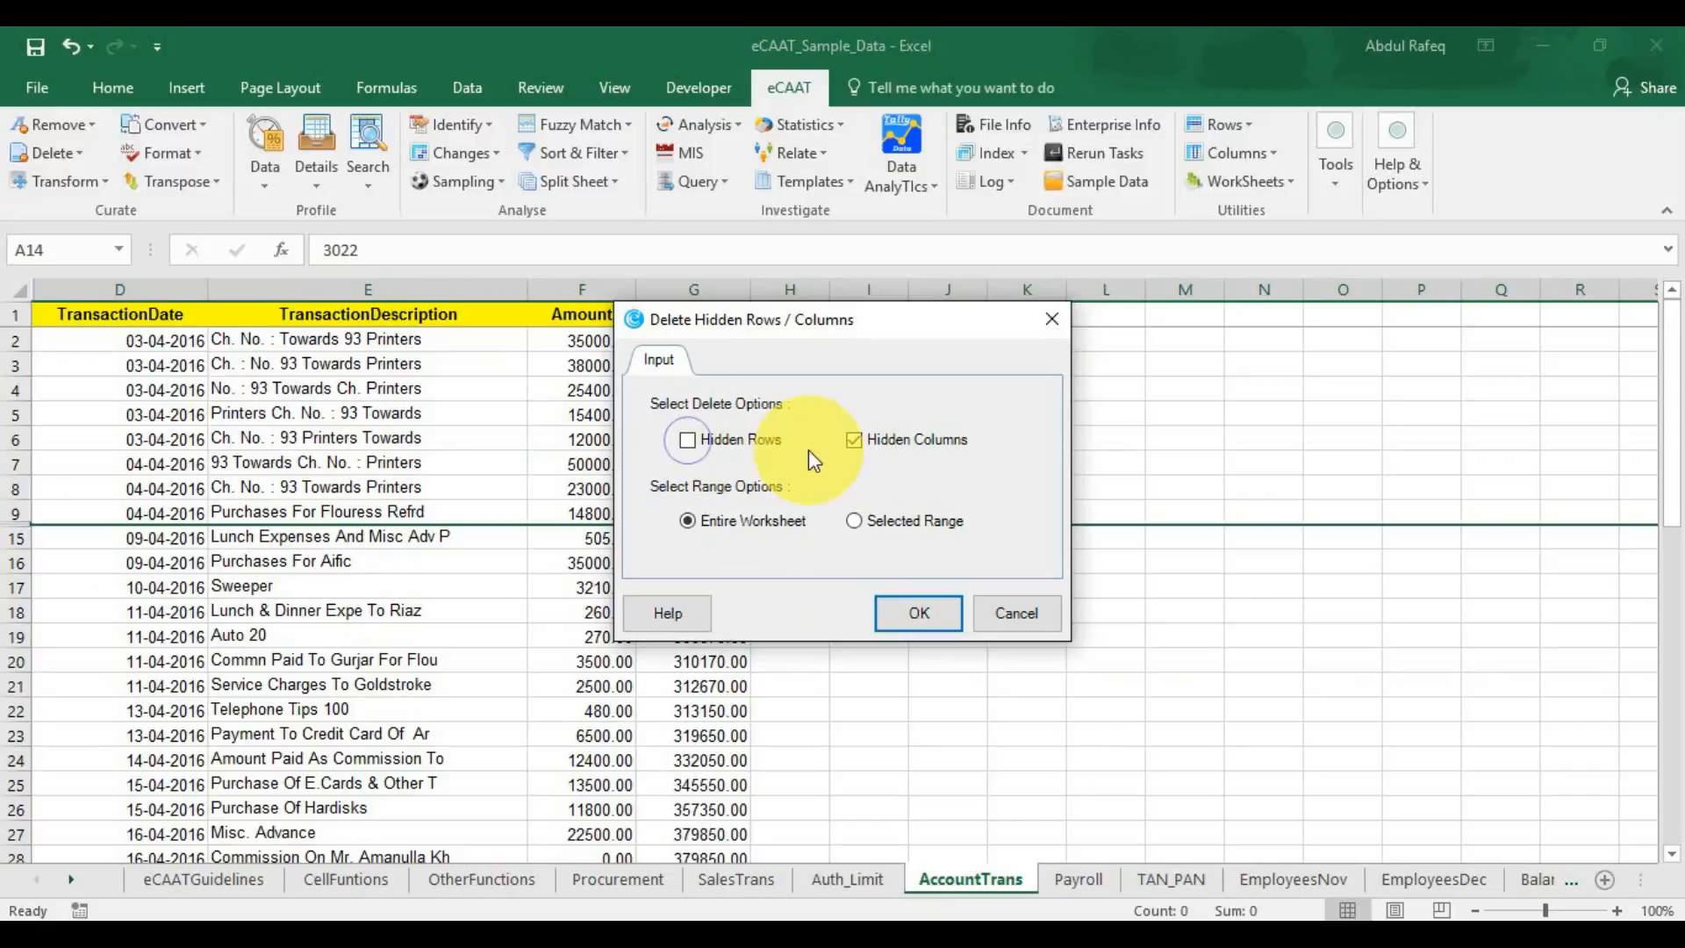
left_click(688, 440)
left_click(855, 441)
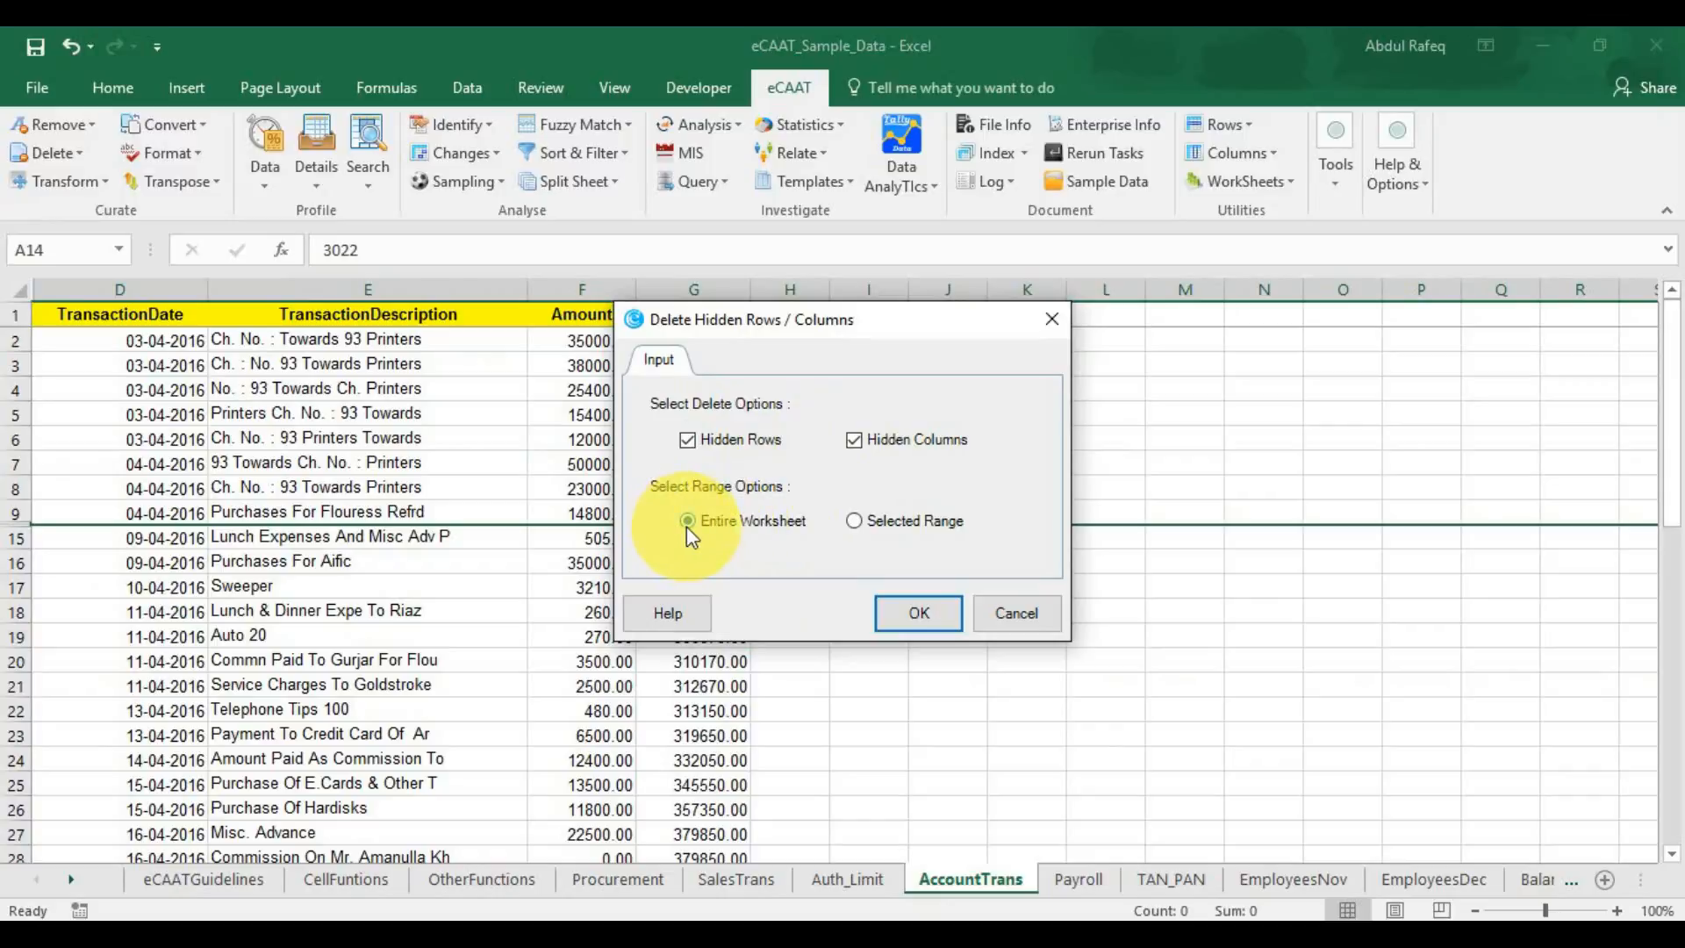
left_click(855, 522)
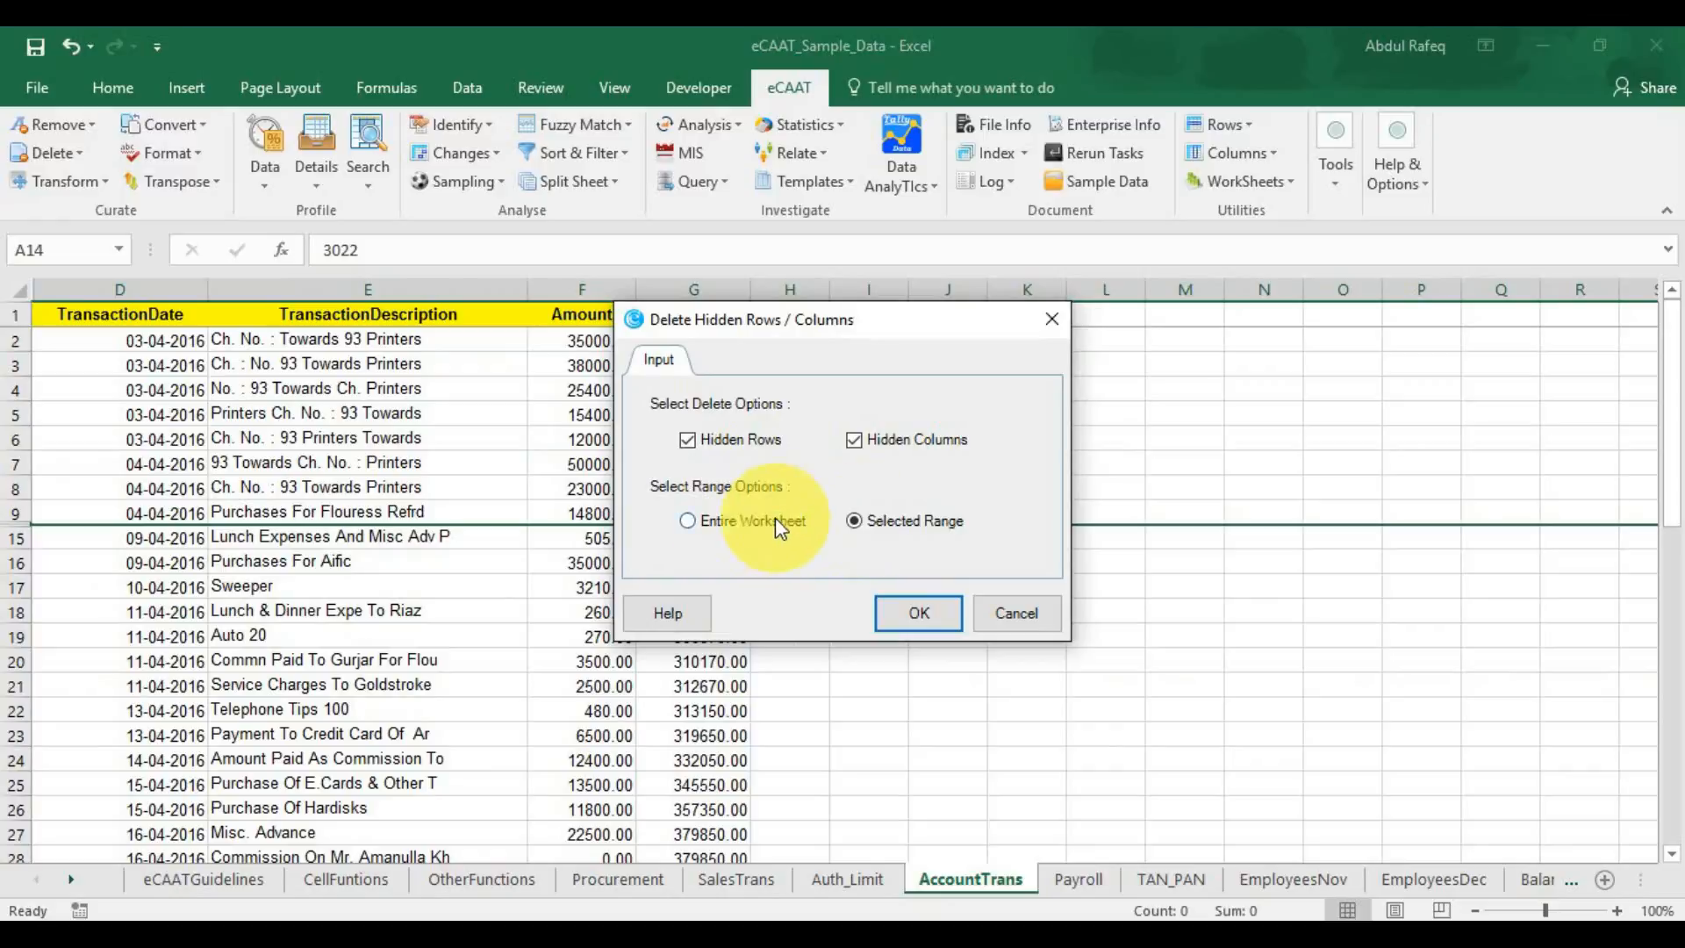
left_click(718, 524)
left_click(912, 616)
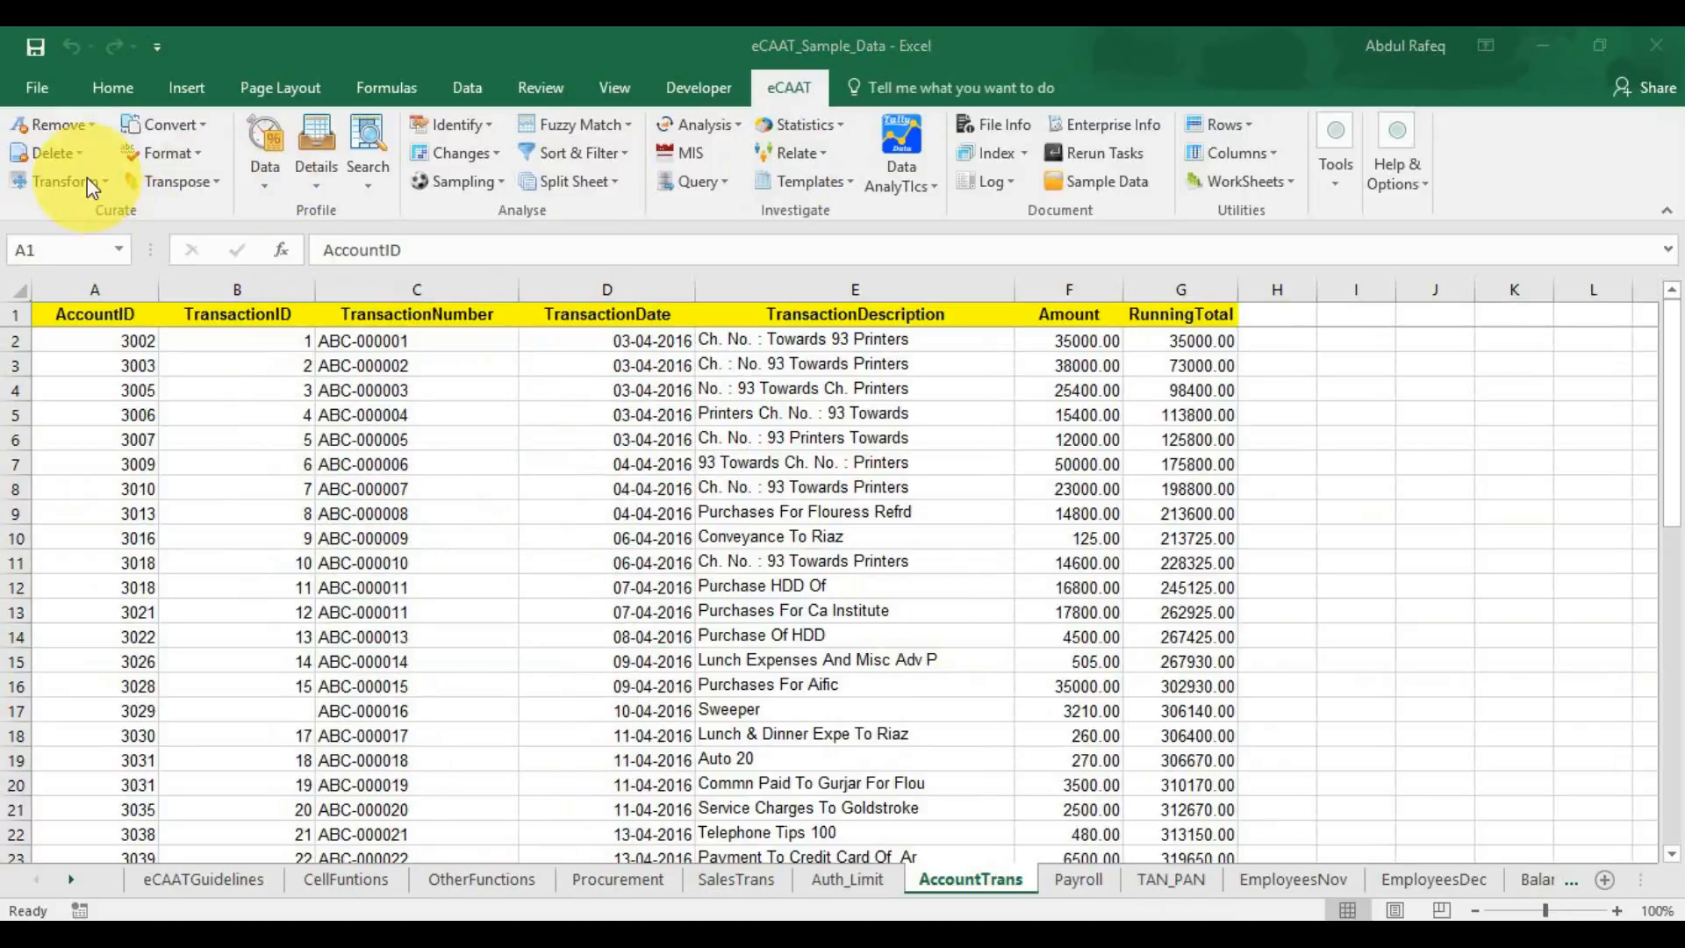
Delete the ending empty rows and columns from the AccountTrans sheet and agree to continue
left_click(84, 154)
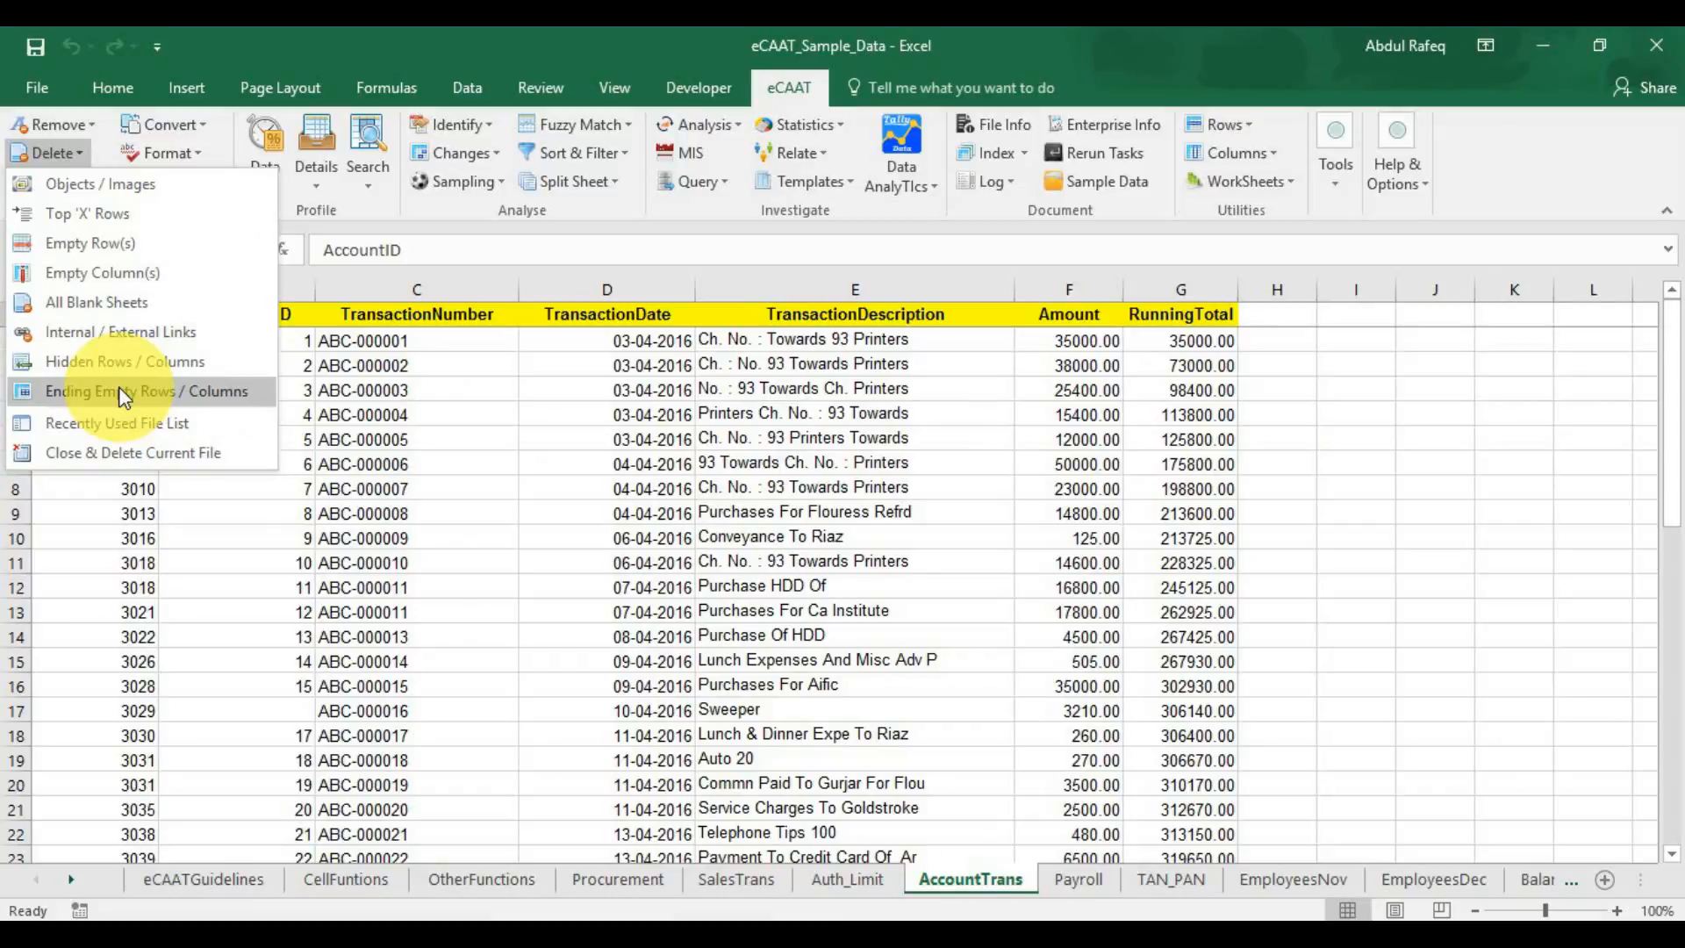
left_click(124, 397)
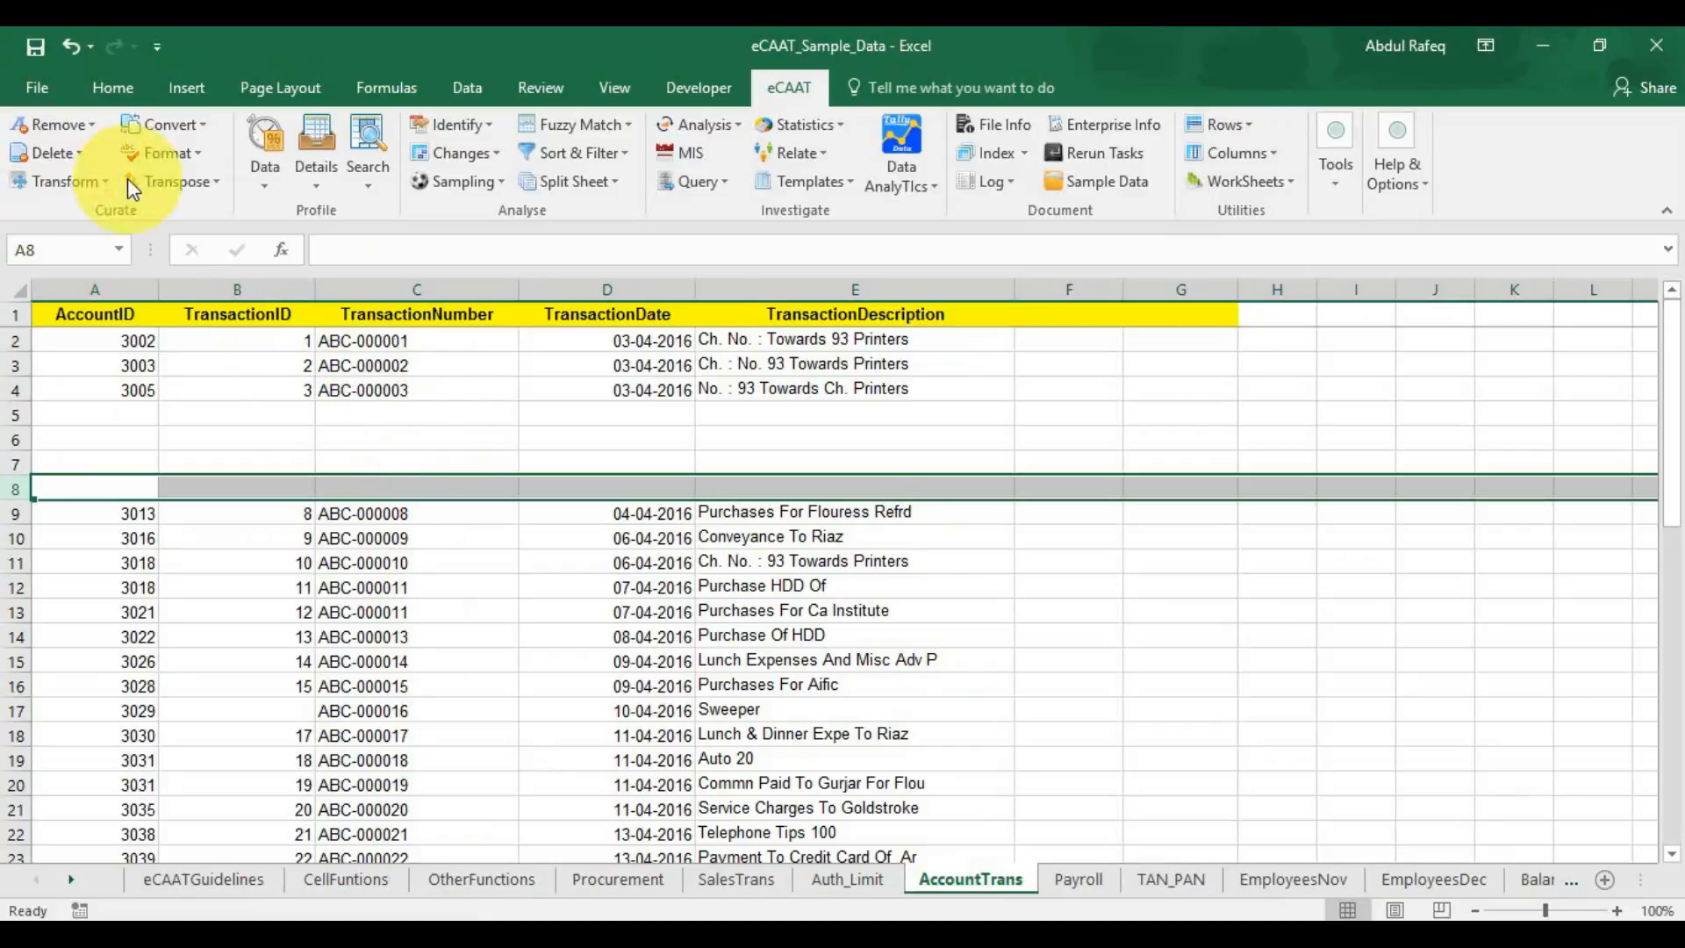
left_click(84, 156)
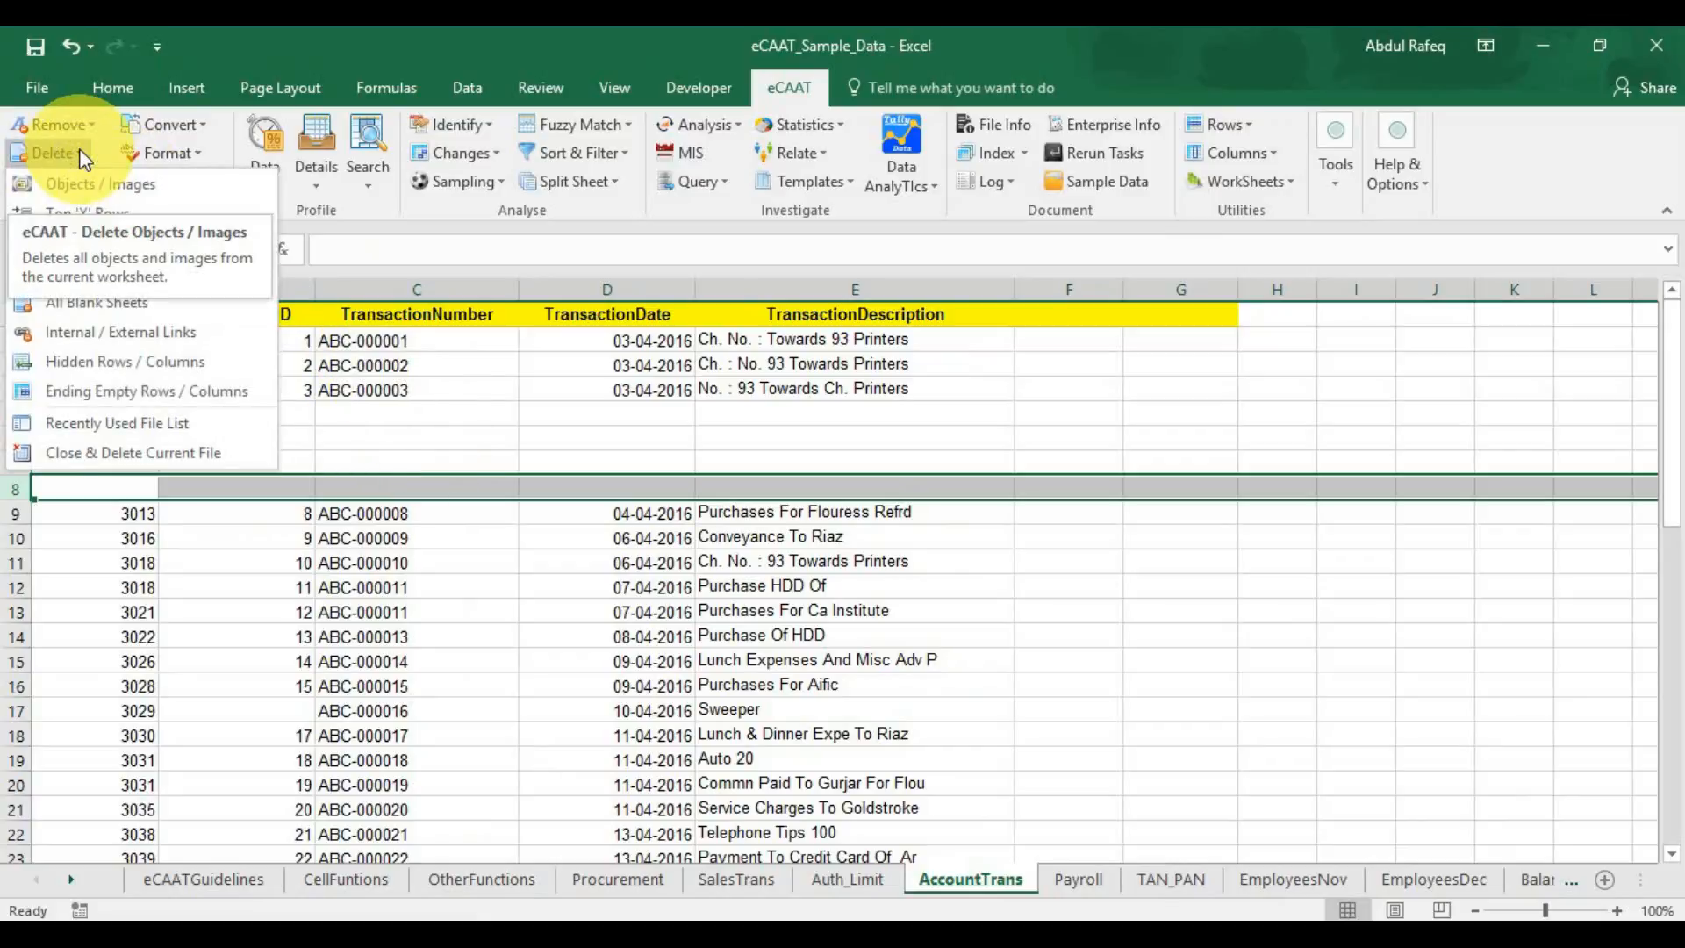
left_click(193, 395)
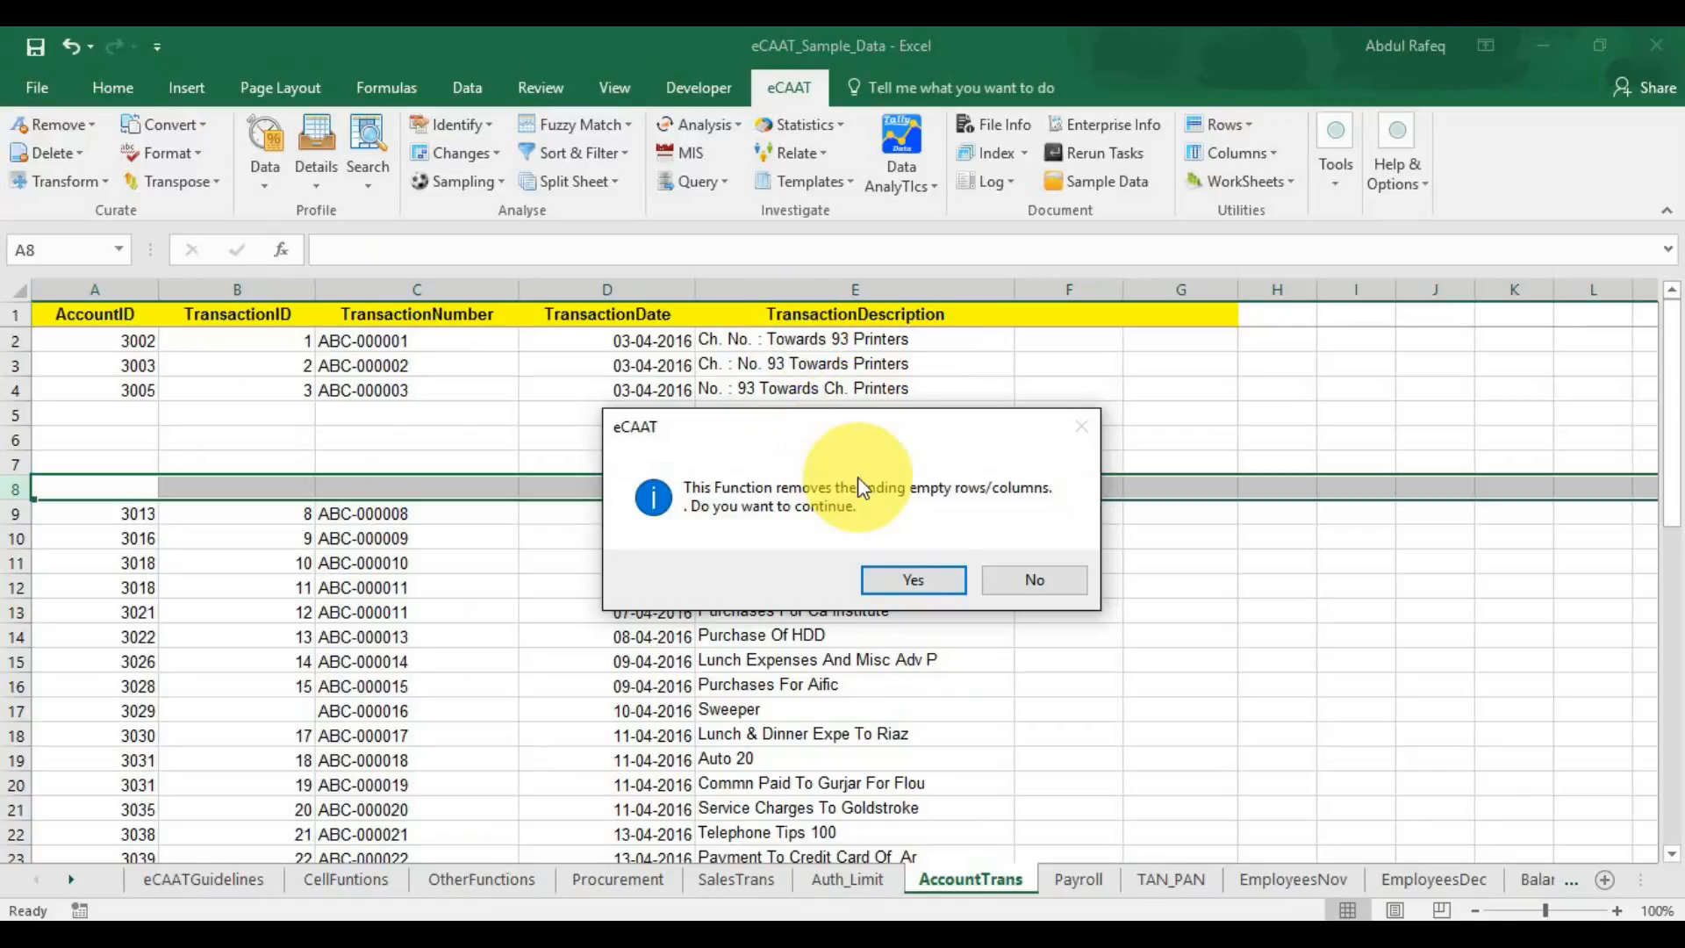
left_click(930, 587)
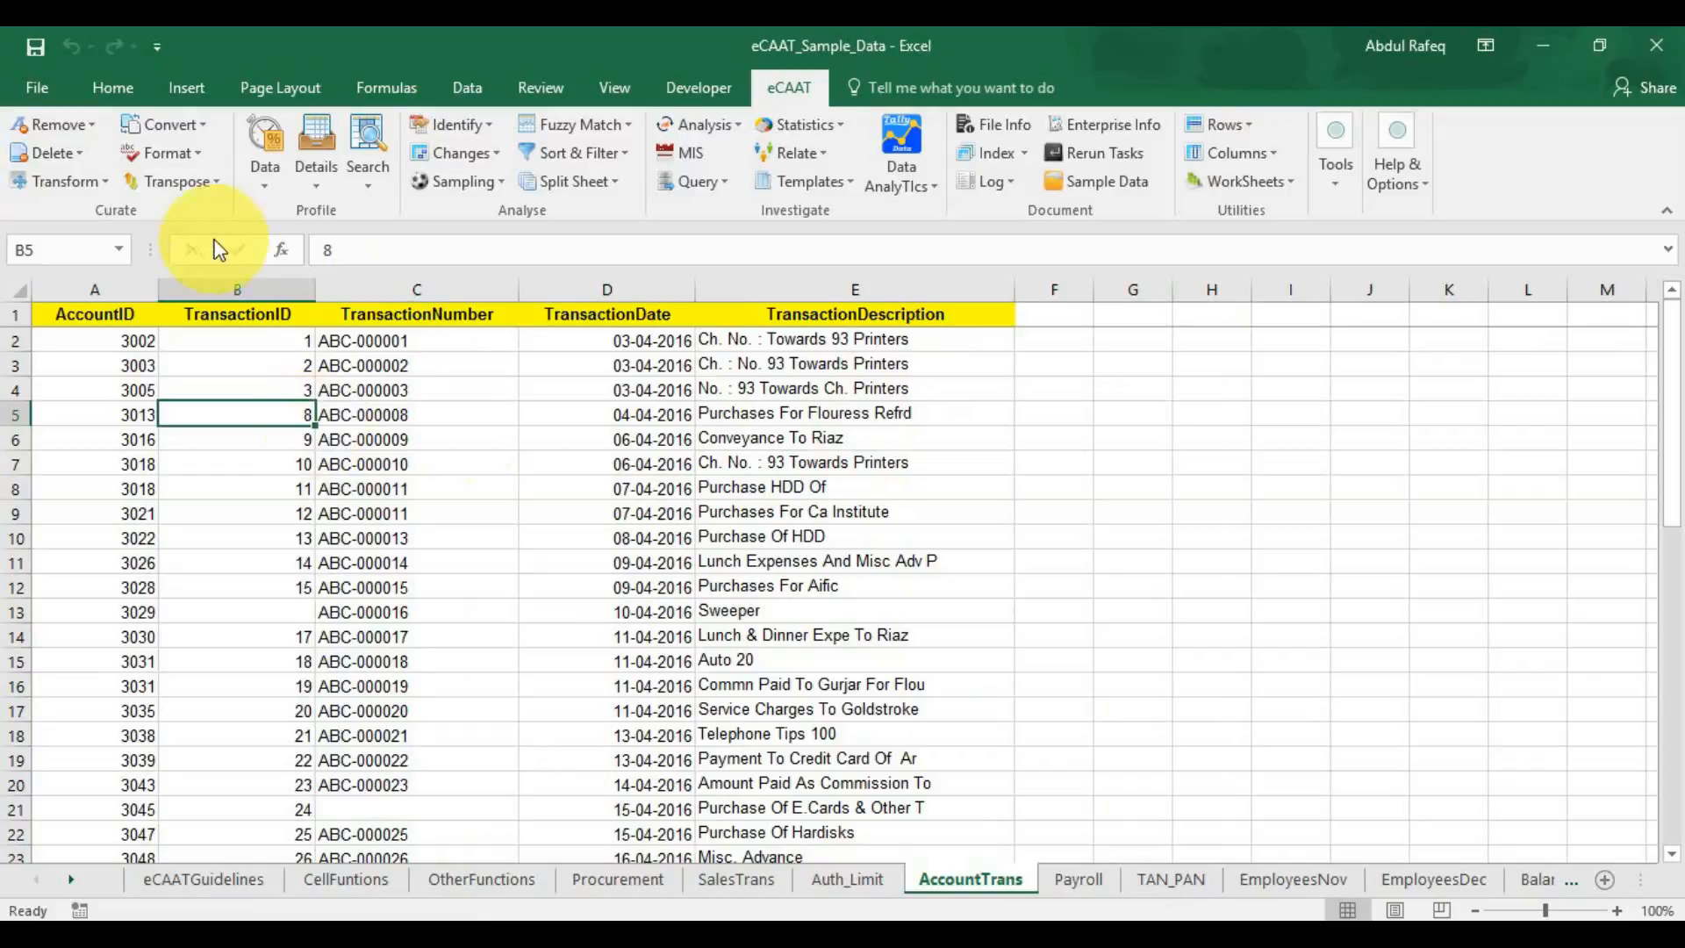
Clear the recently used file list and accept that this cannot be undone
left_click(81, 156)
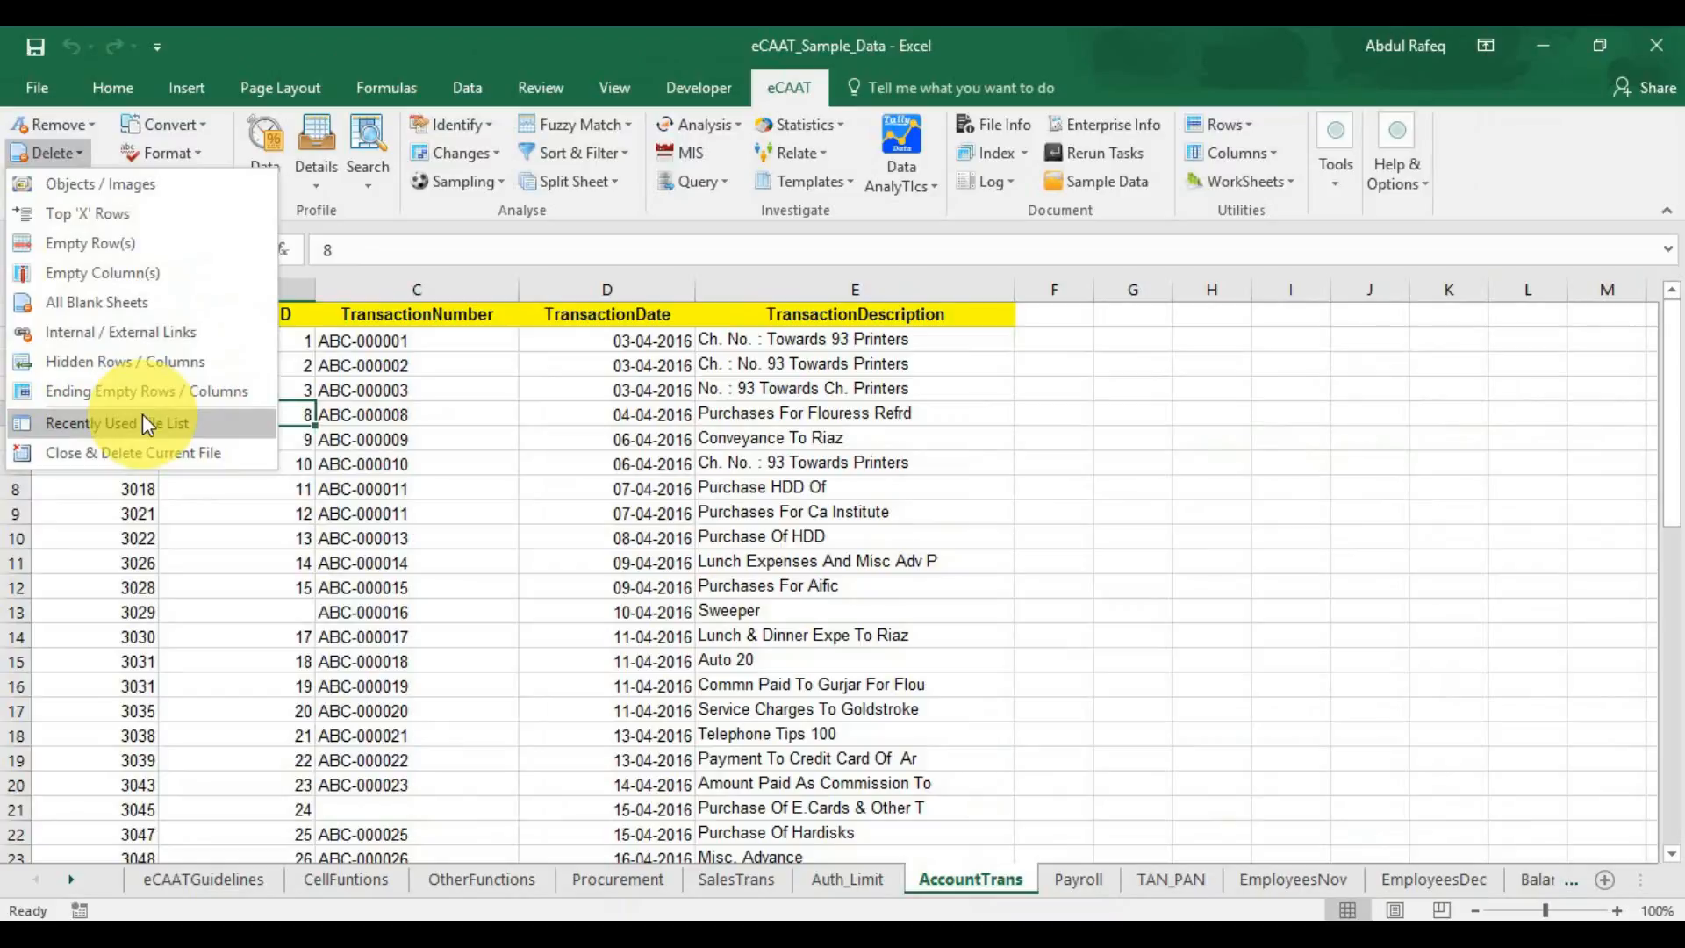
left_click(143, 422)
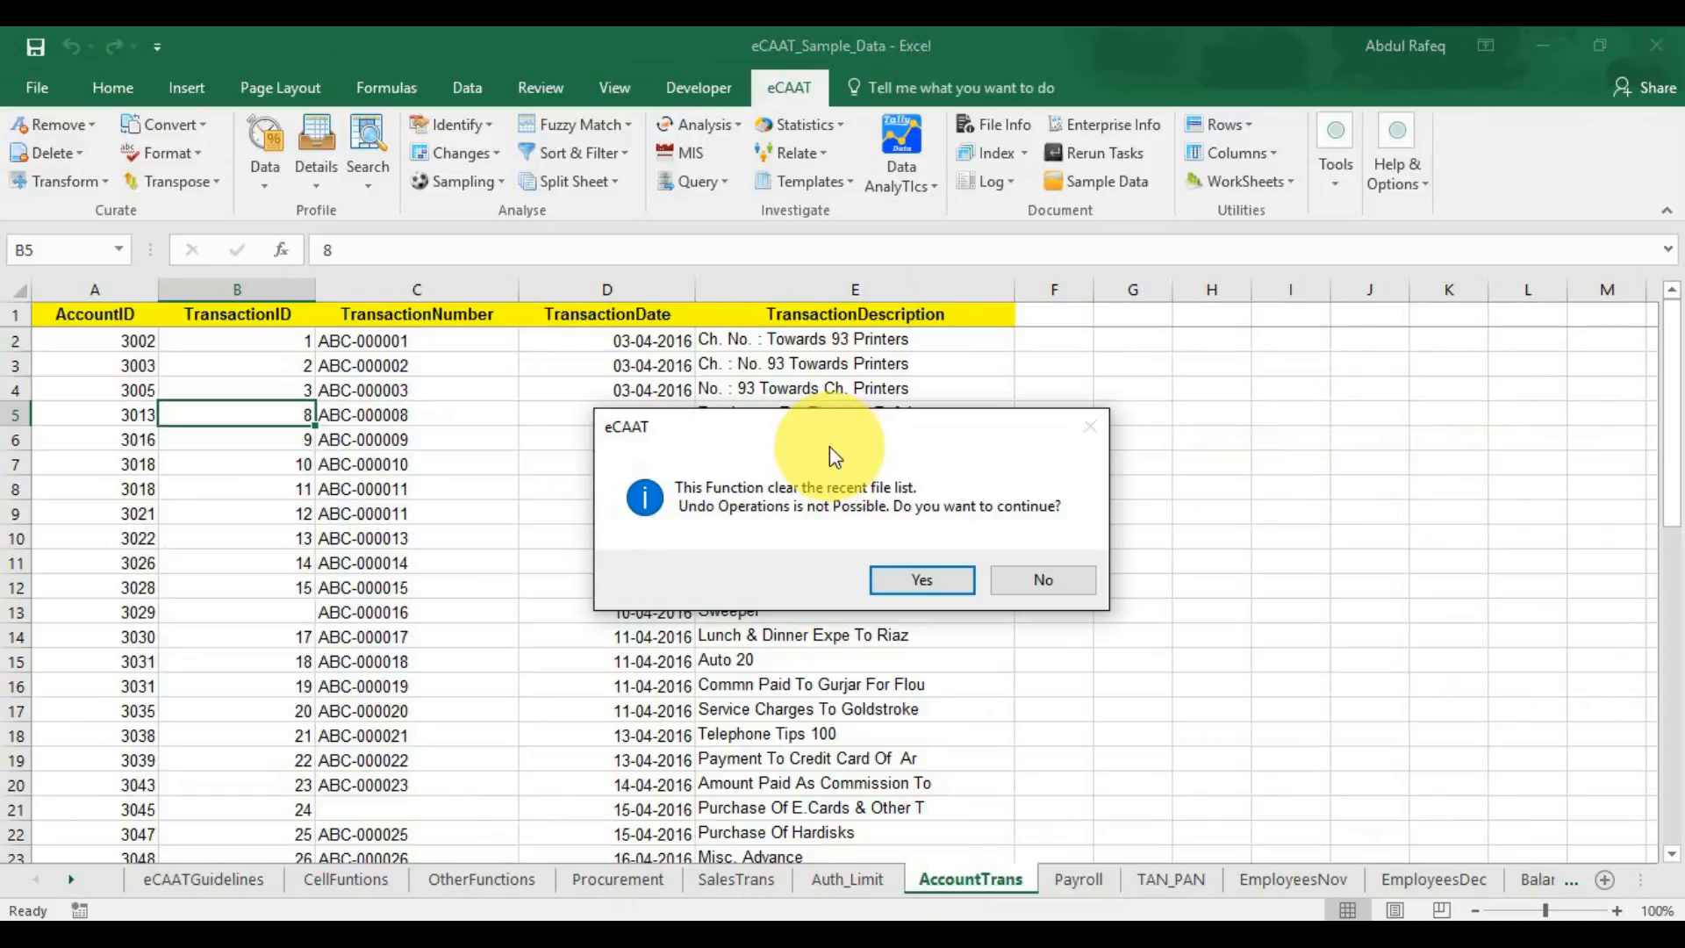
left_click(912, 583)
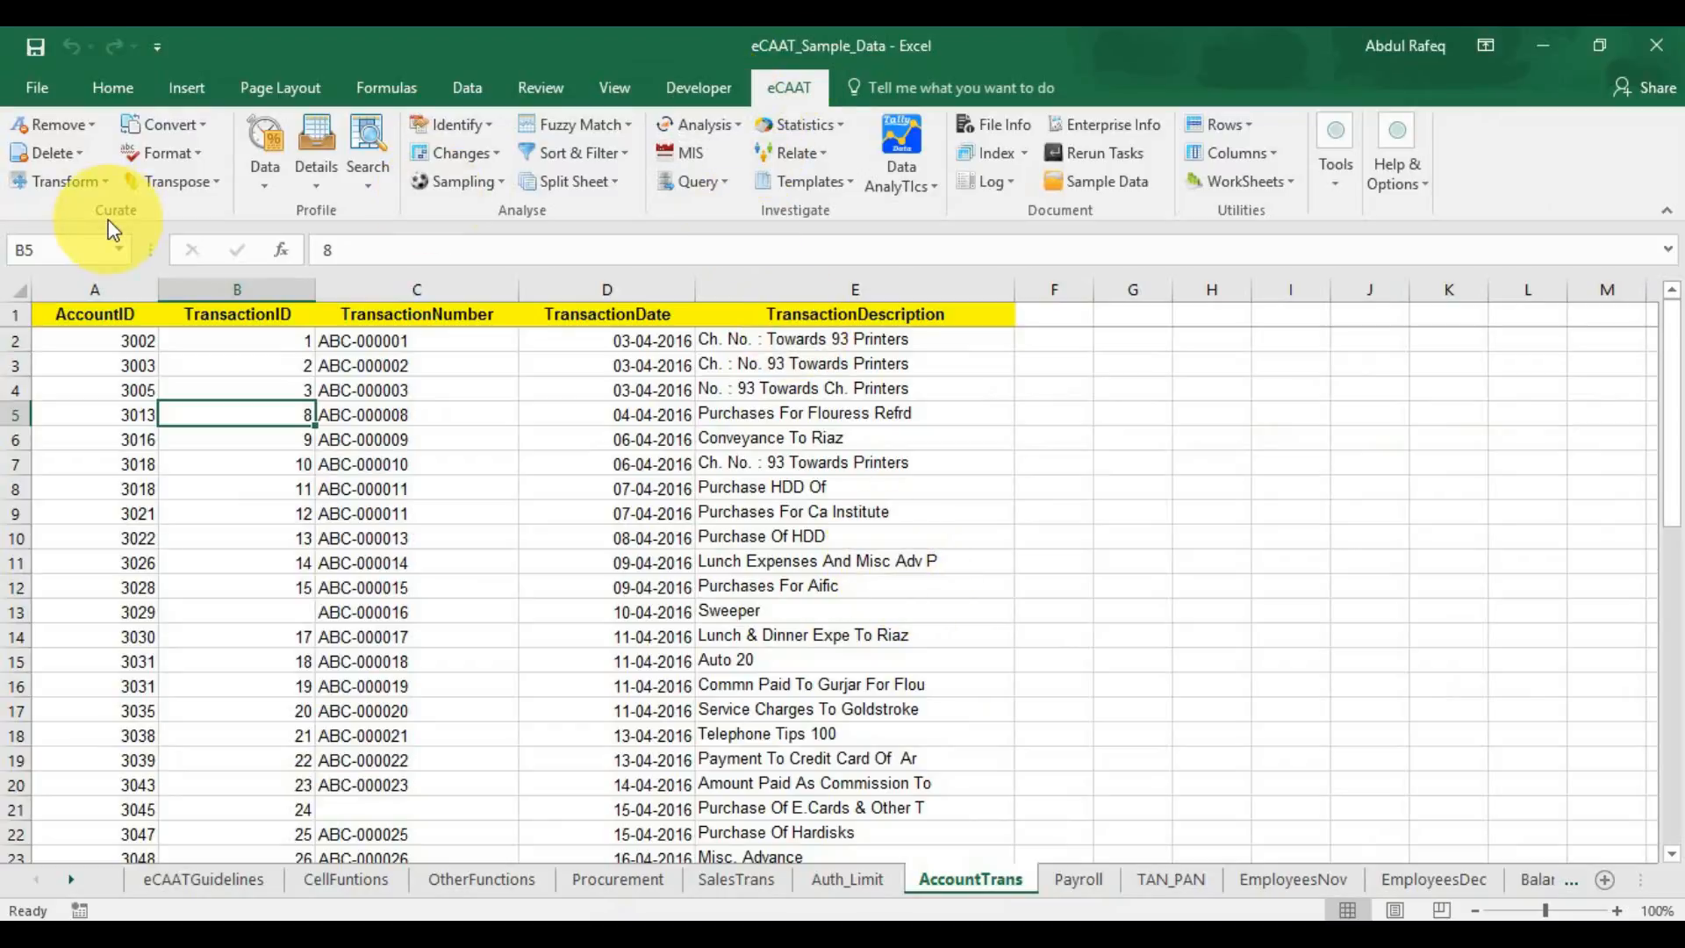
Close and delete the current file eCAAT_Sample_Data.xlsx without saving its changes
left_click(82, 155)
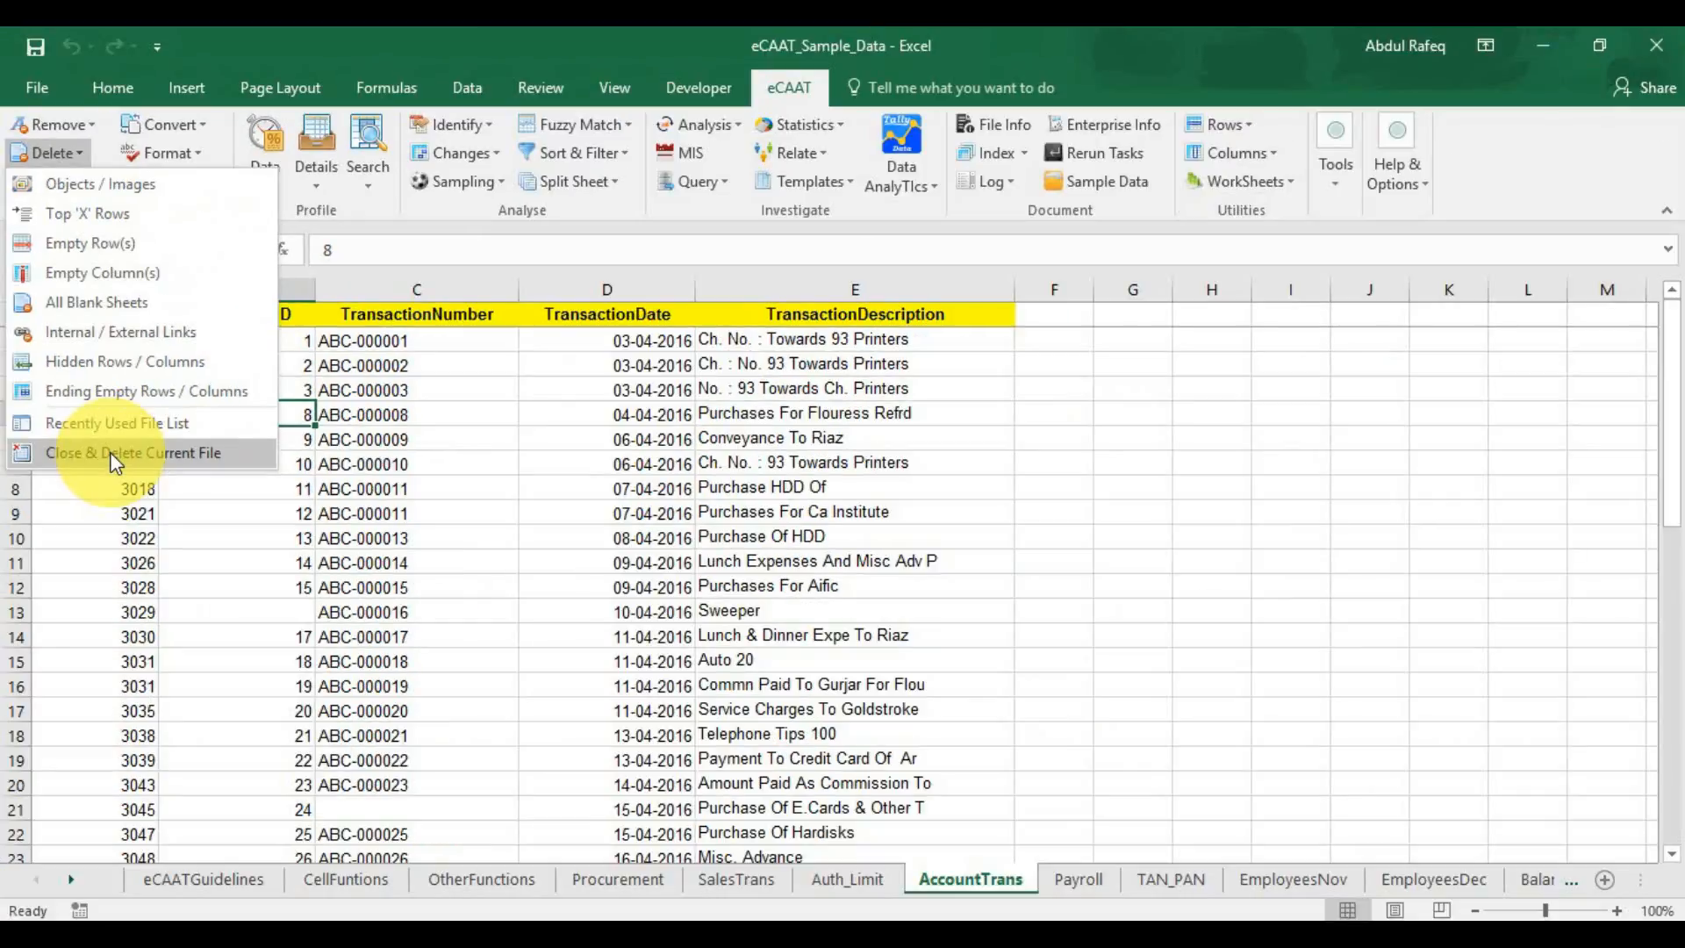
left_click(115, 458)
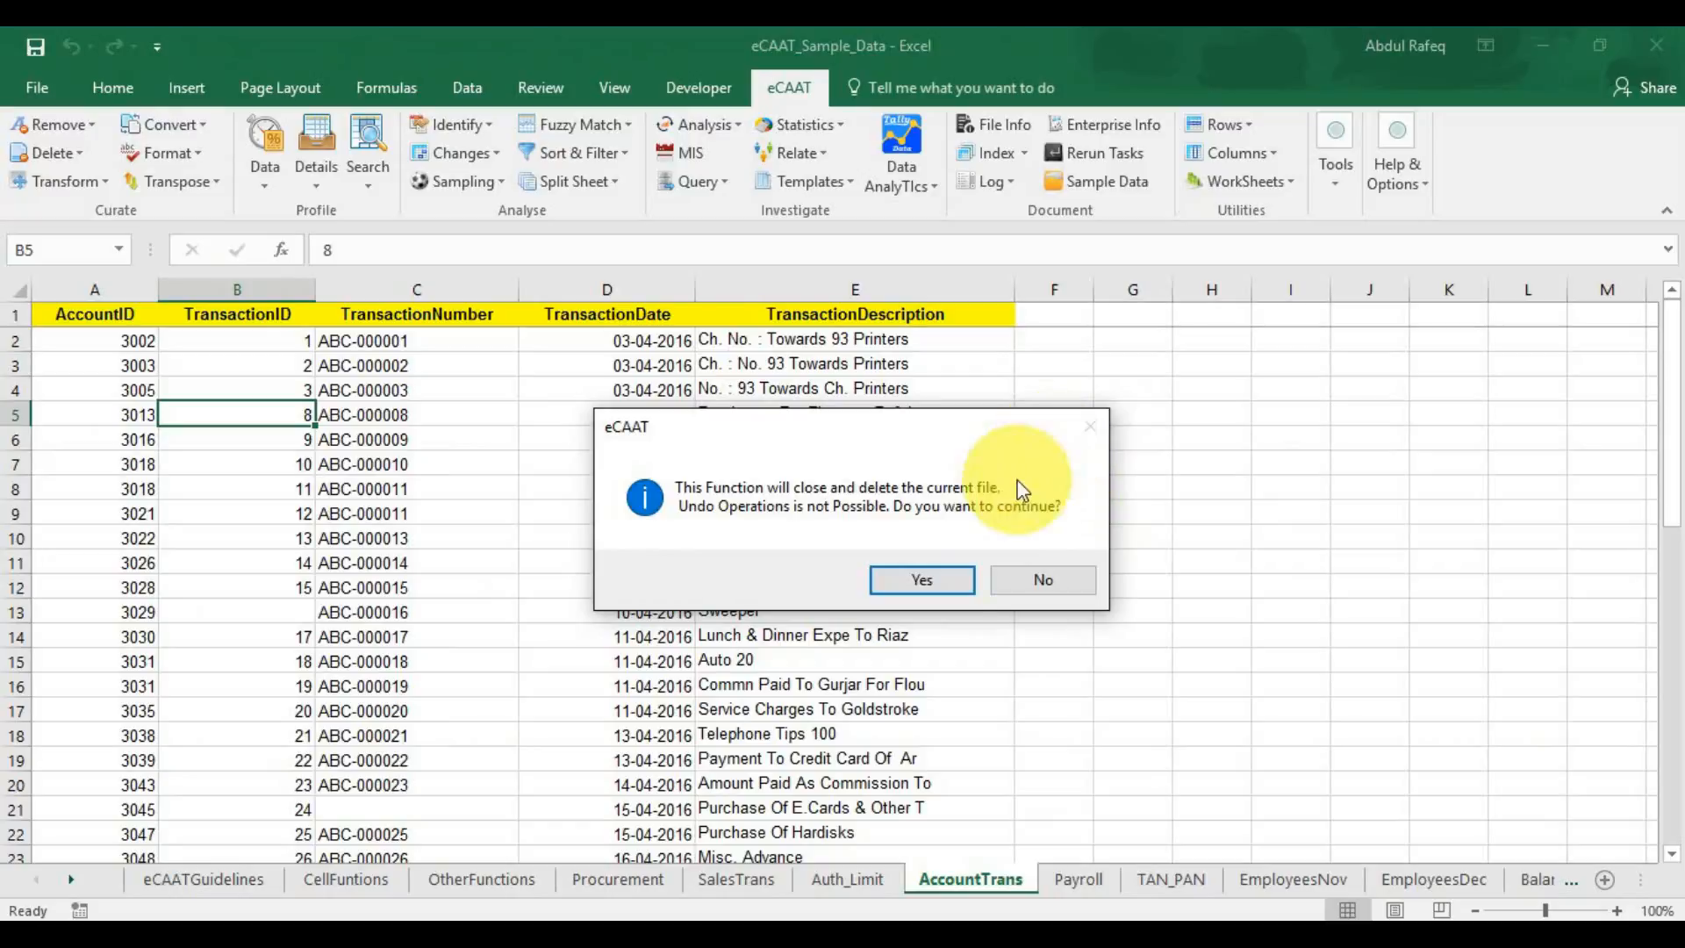
left_click(921, 579)
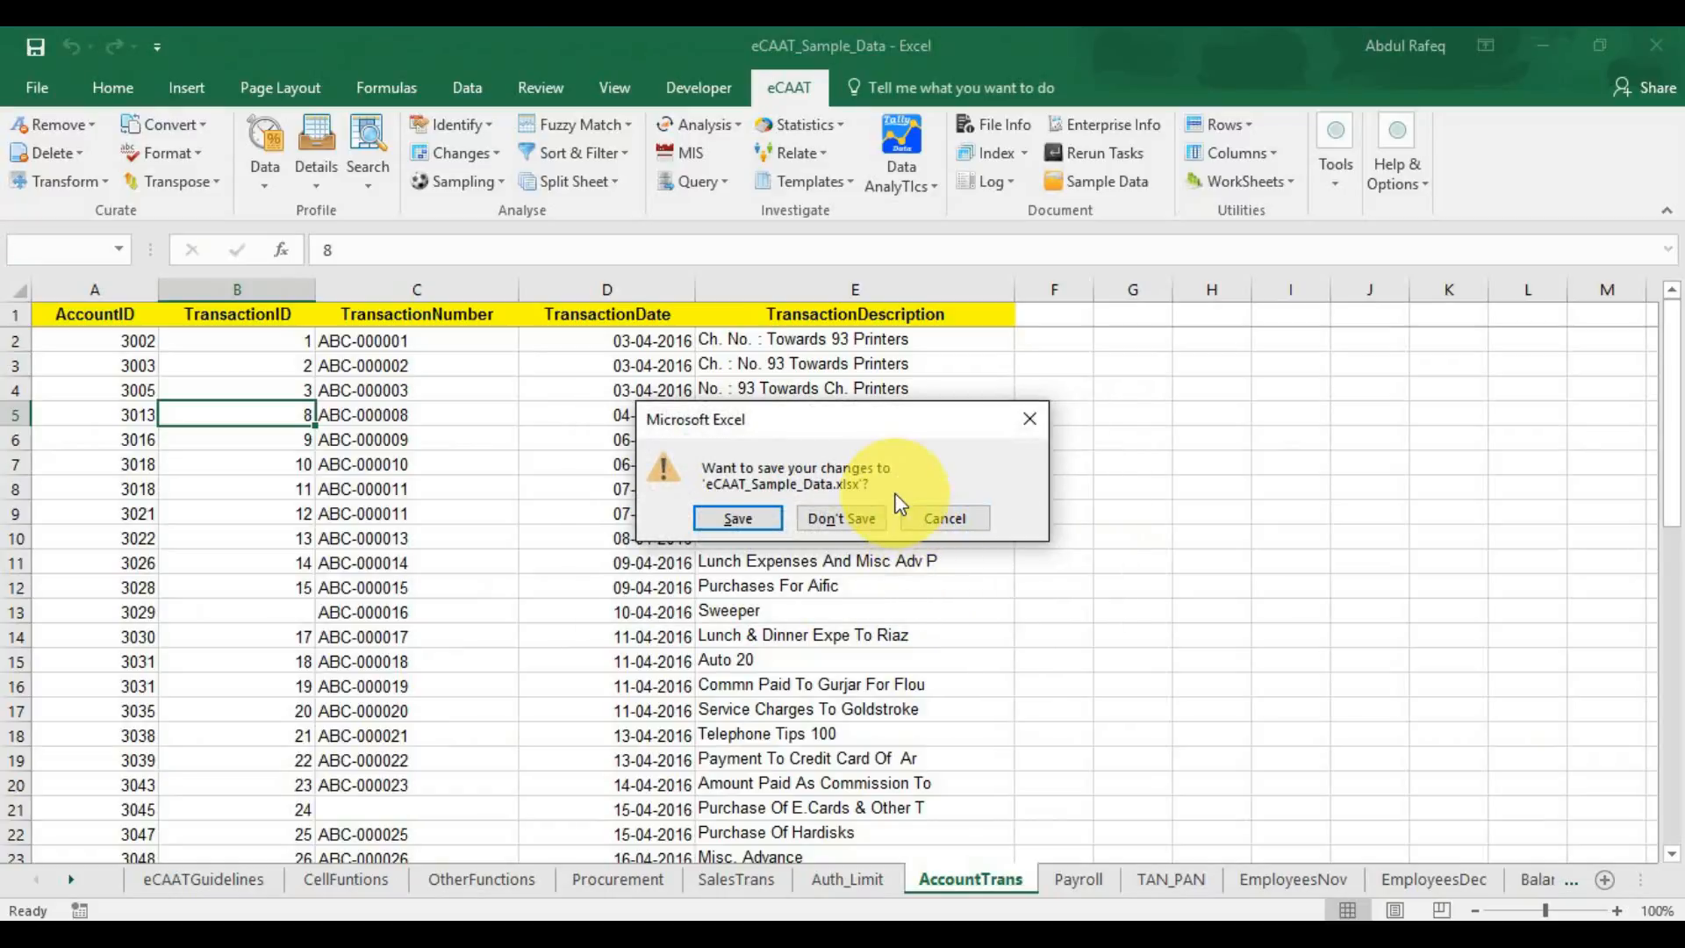
left_click(843, 520)
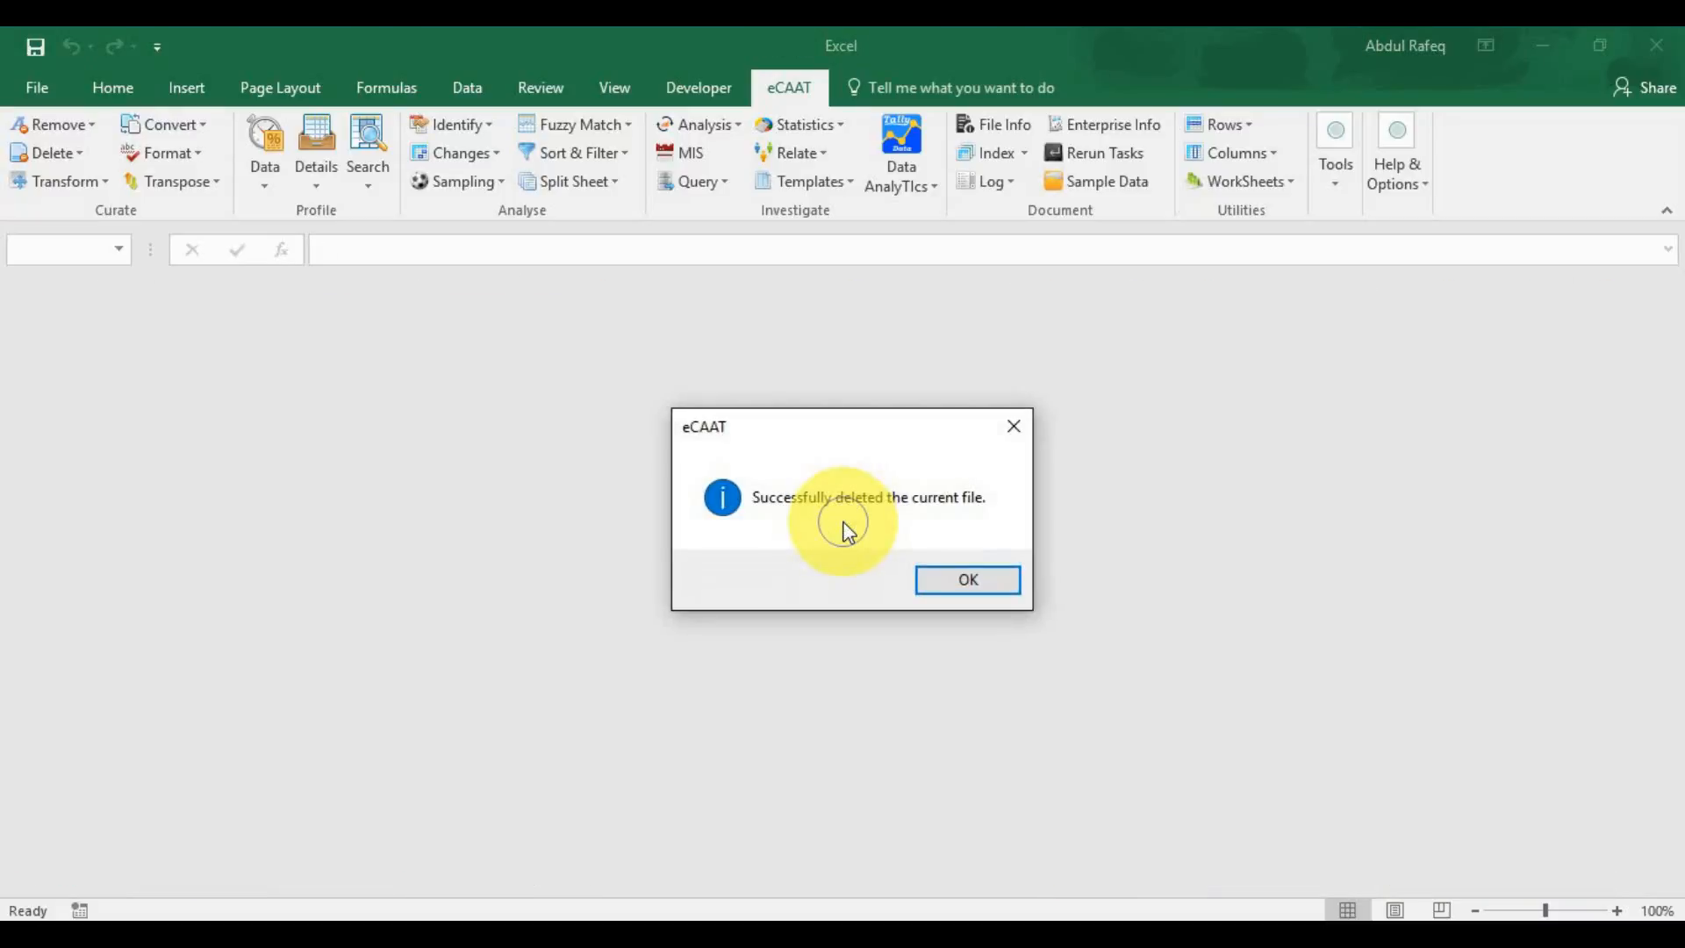